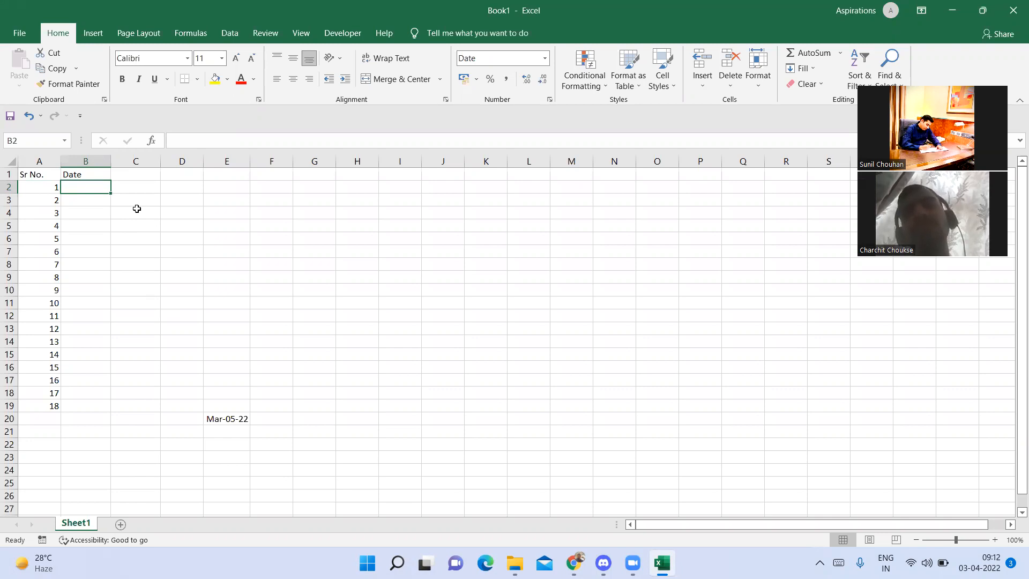
# Enter the date 03-Apr in cell B2 under the Date heading.
pyautogui.write('03')
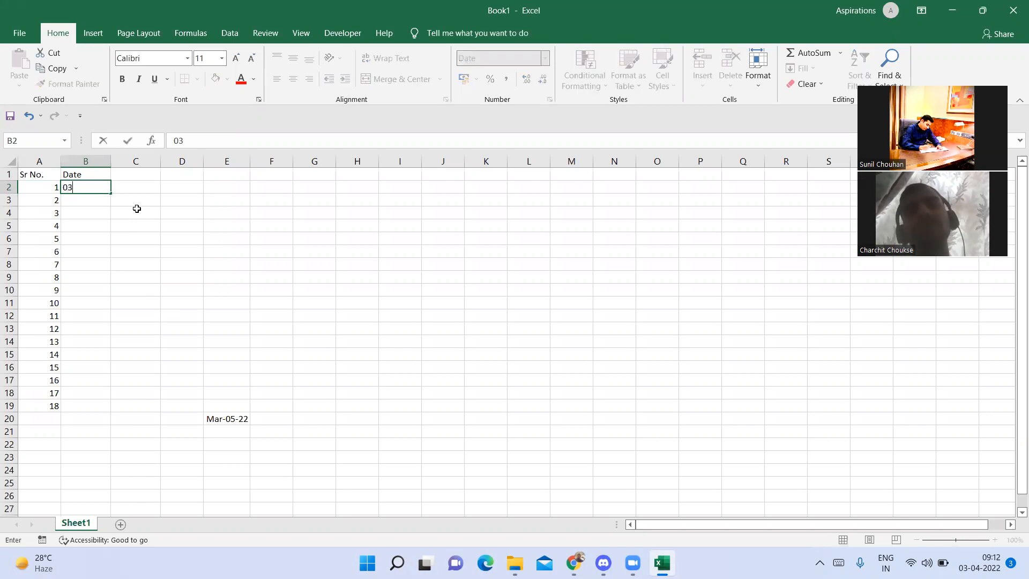
pyautogui.write('-Apr')
pyautogui.hotkey('ctrl', 'Return')
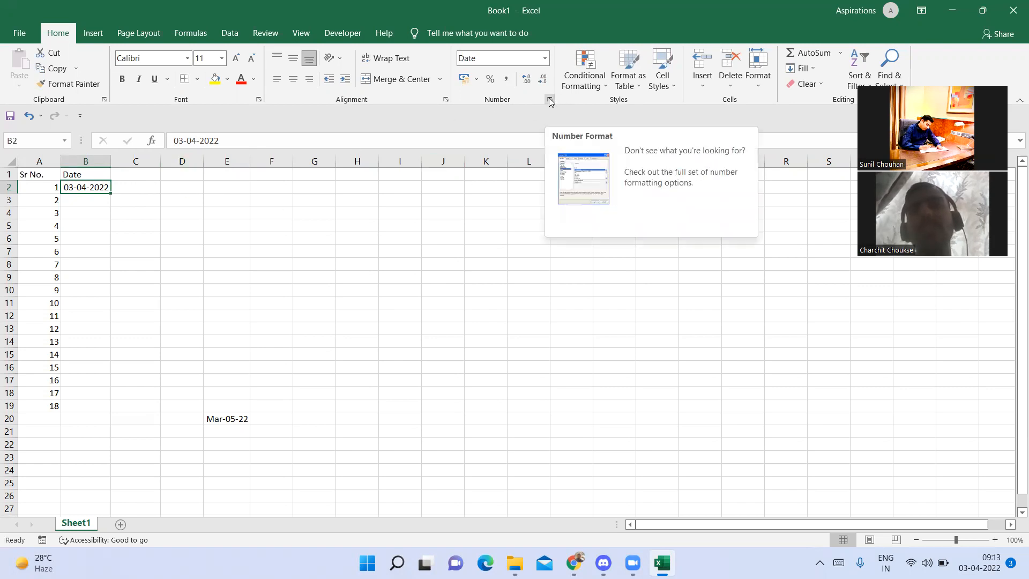
# Format the date in cell B2 with the *14 March 2012 date type.
pyautogui.click(545, 58)
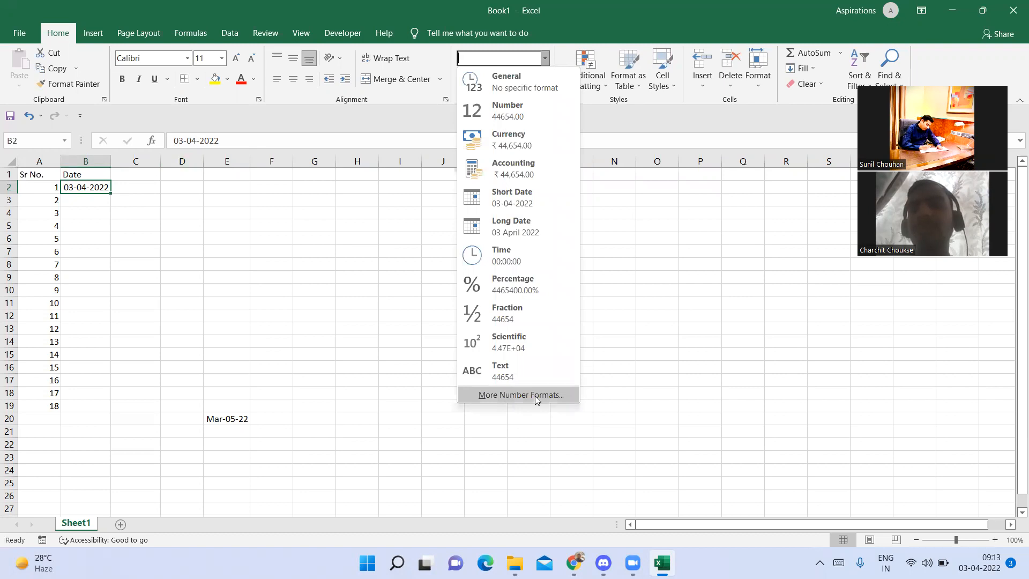
pyautogui.press('Escape')
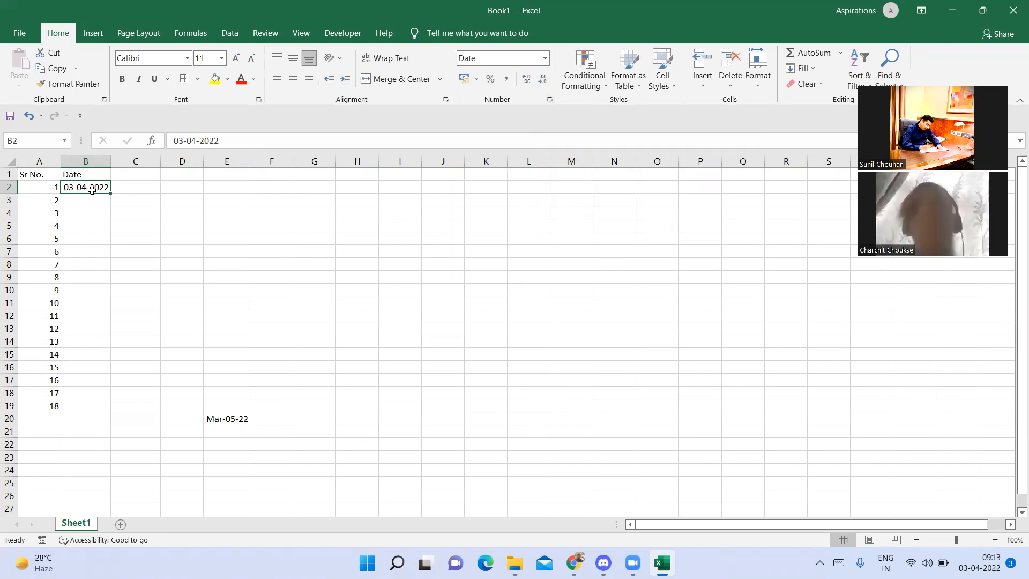
pyautogui.hotkey('ctrl', '1')
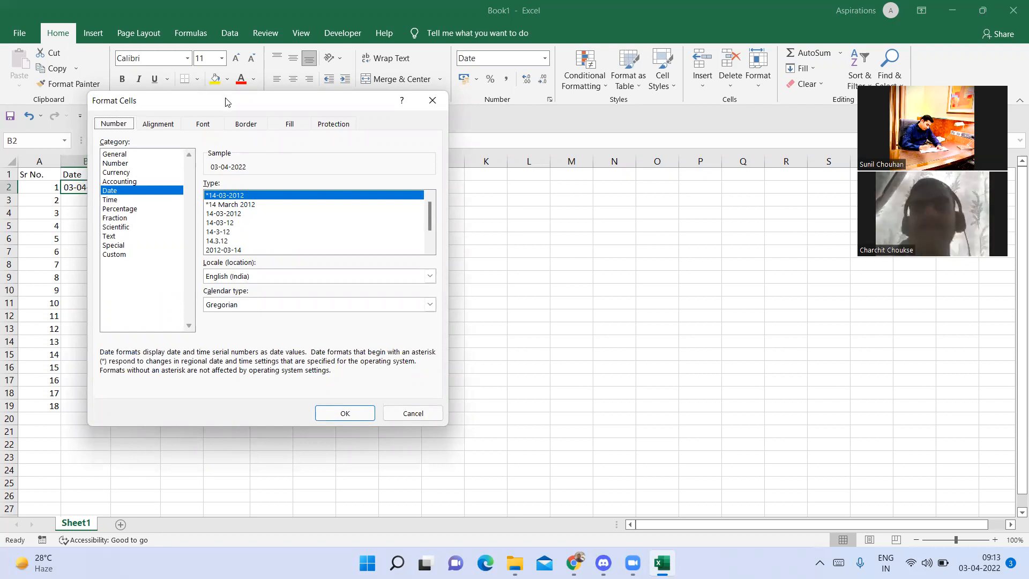
pyautogui.moveTo(225, 102); pyautogui.dragTo(397, 127)
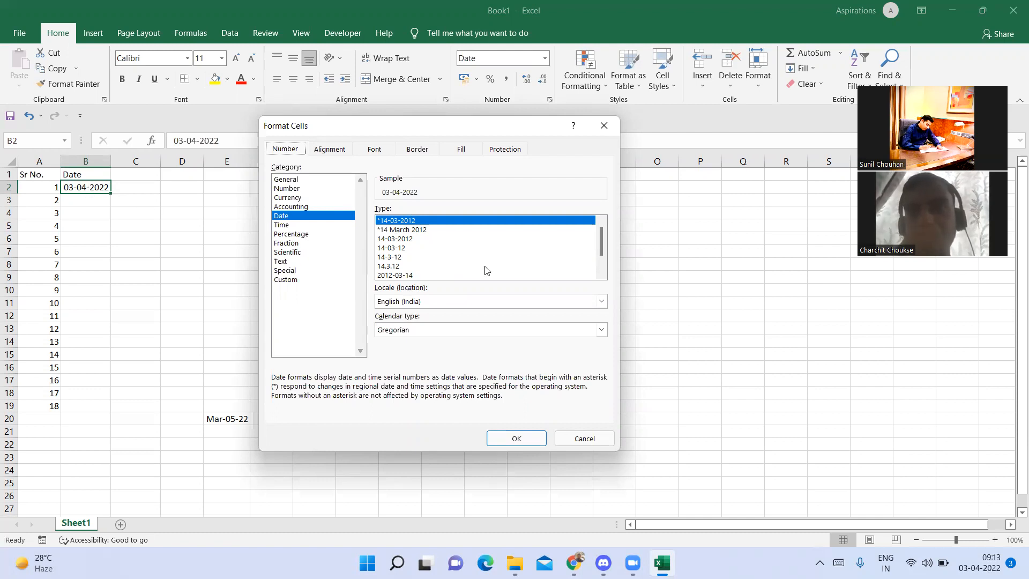
pyautogui.click(407, 232)
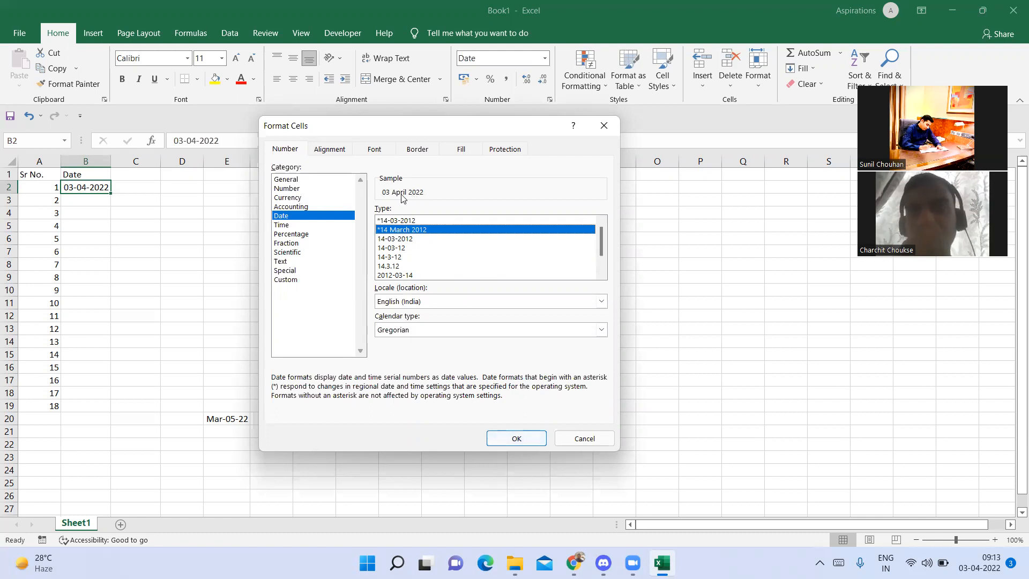
pyautogui.click(503, 433)
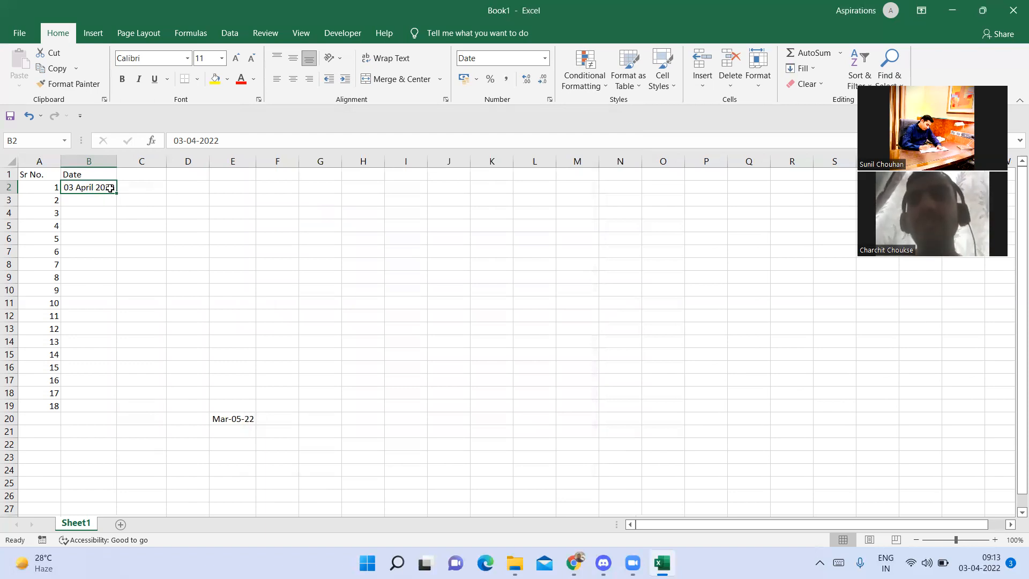
# Change the date format of cell B2 to the Wednesday, 14 March, 2012 type.
pyautogui.hotkey('ctrl', '1')
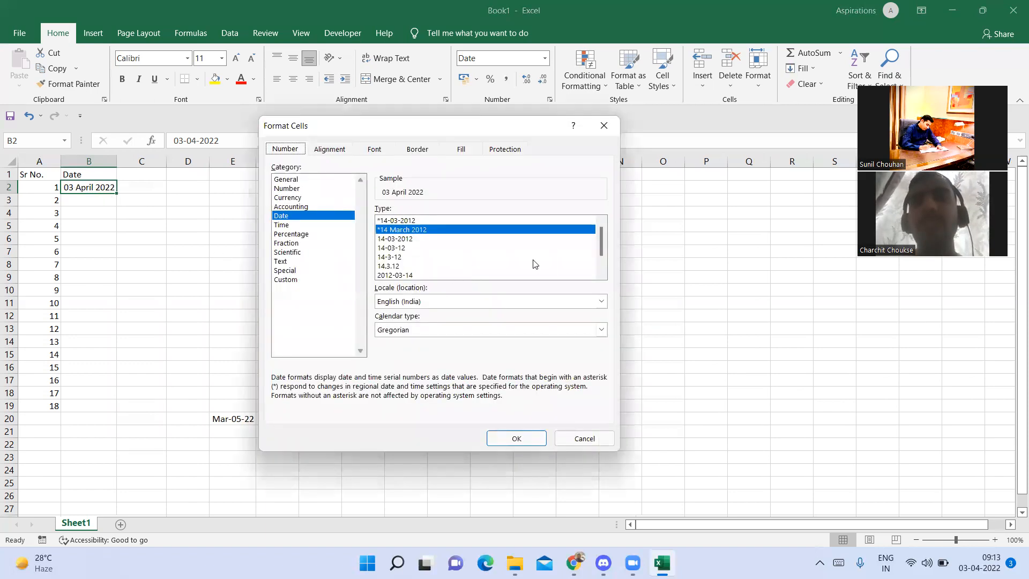
pyautogui.scroll(-1, 602, 273)
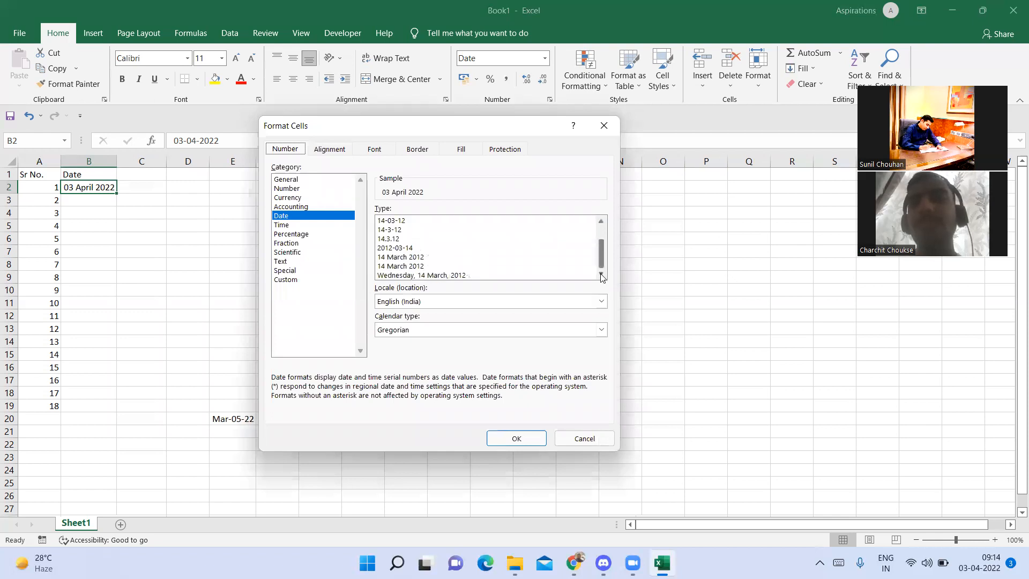
pyautogui.click(418, 275)
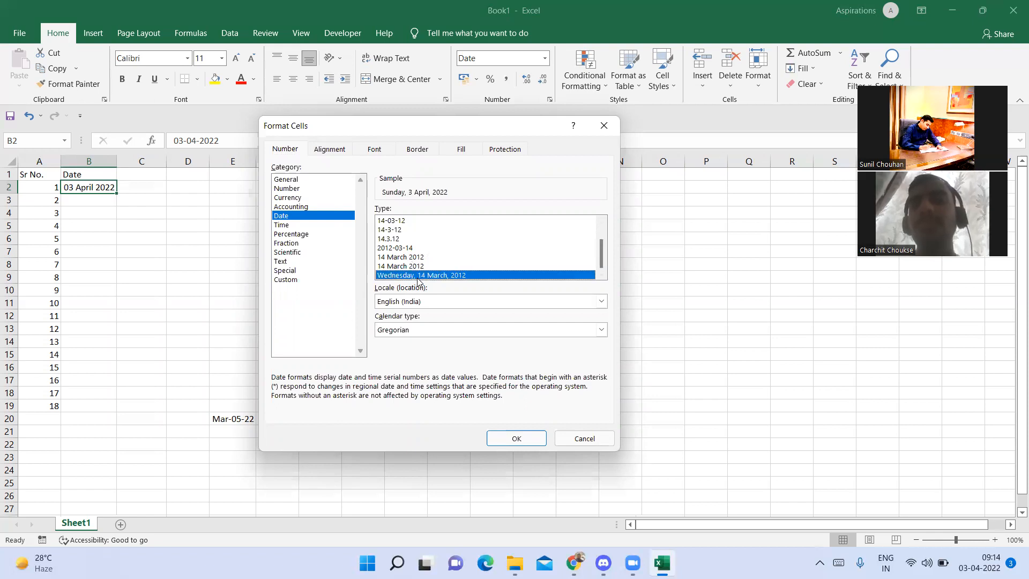
pyautogui.click(516, 440)
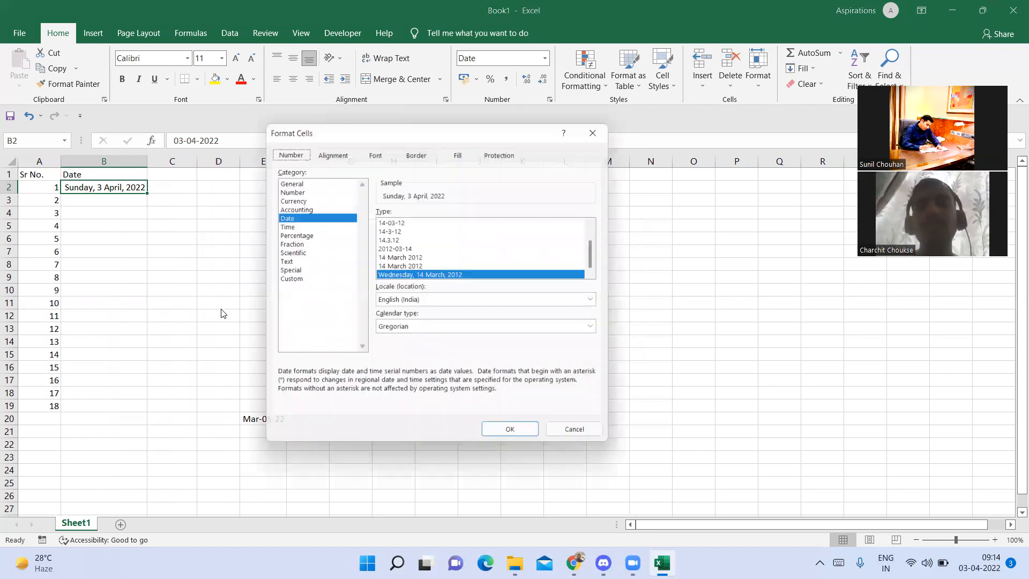
# Replace the format of cell B2 with the custom number format dd-mmm-yy.
pyautogui.hotkey('ctrl', '1')
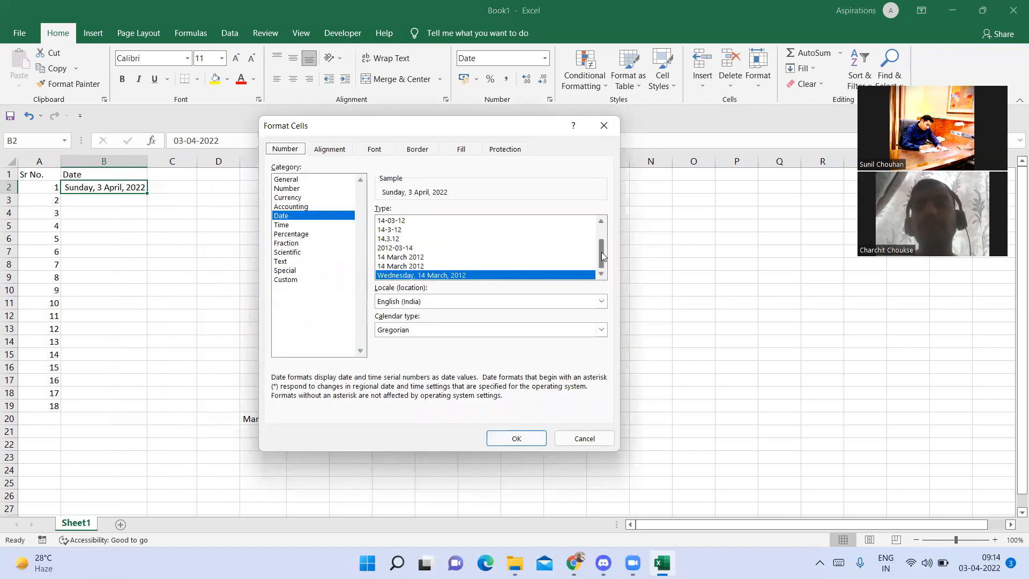
pyautogui.moveTo(602, 252); pyautogui.dragTo(599, 225)
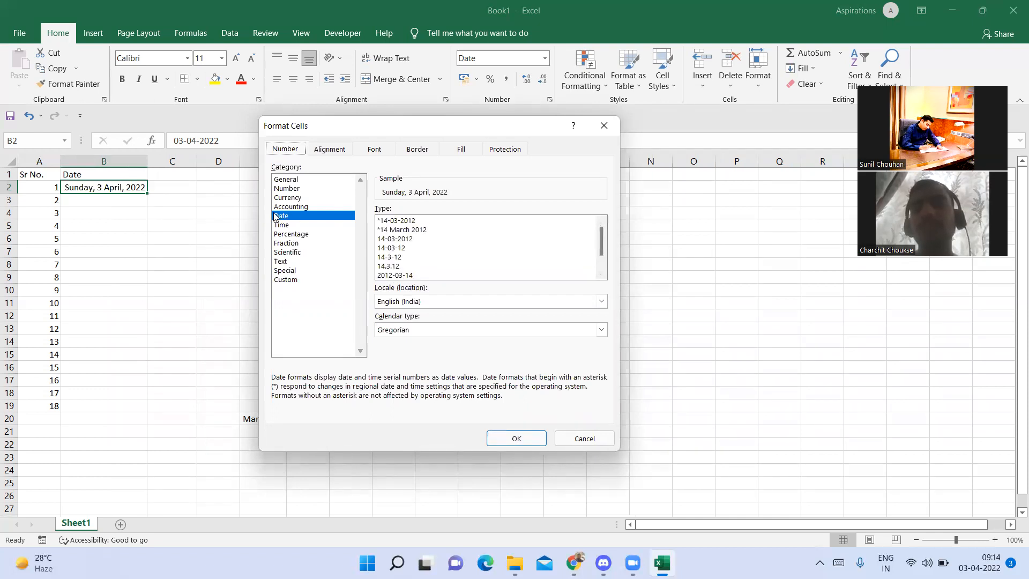
pyautogui.click(290, 281)
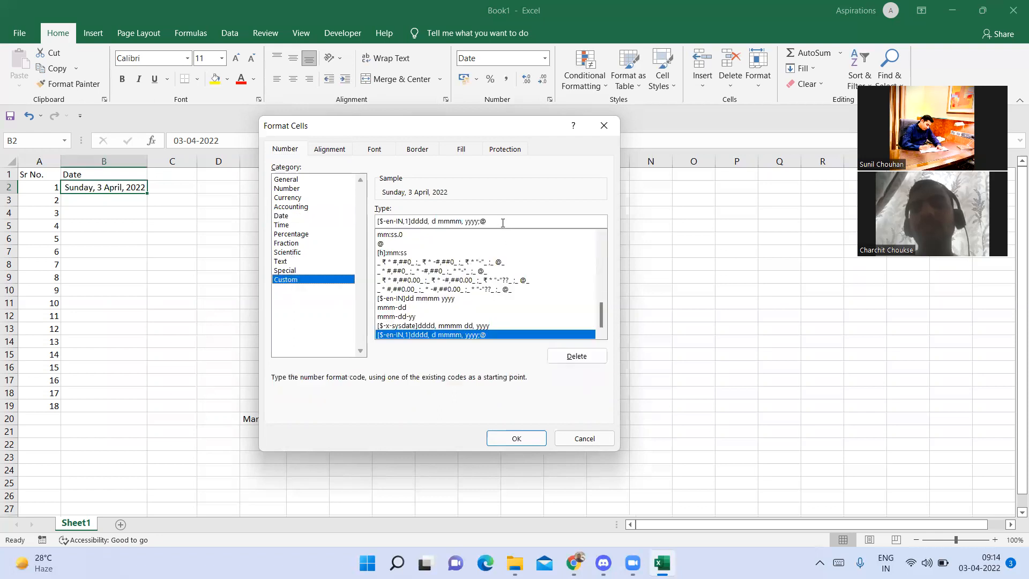
pyautogui.moveTo(503, 223); pyautogui.dragTo(335, 223)
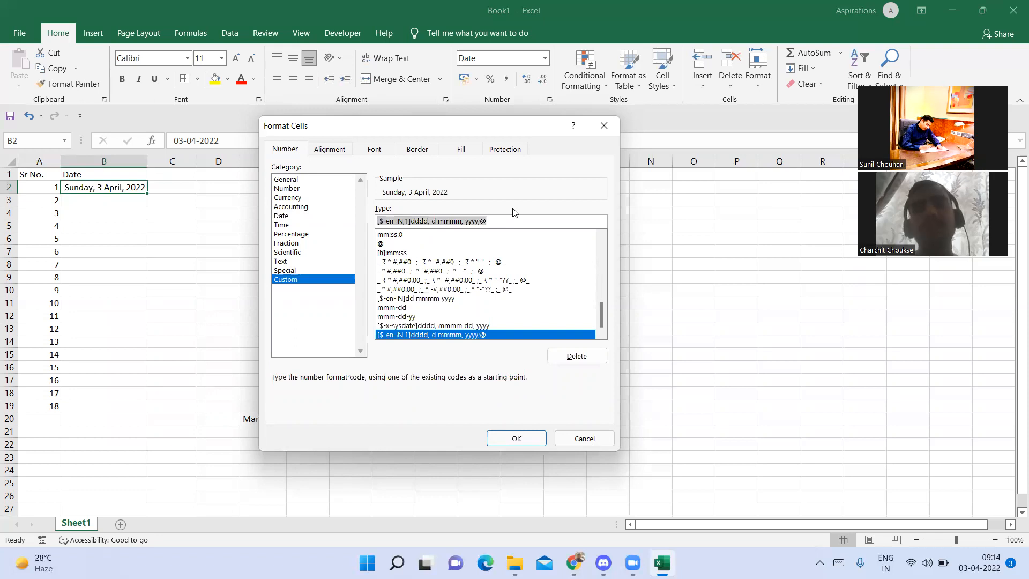
pyautogui.press('BackSpace')
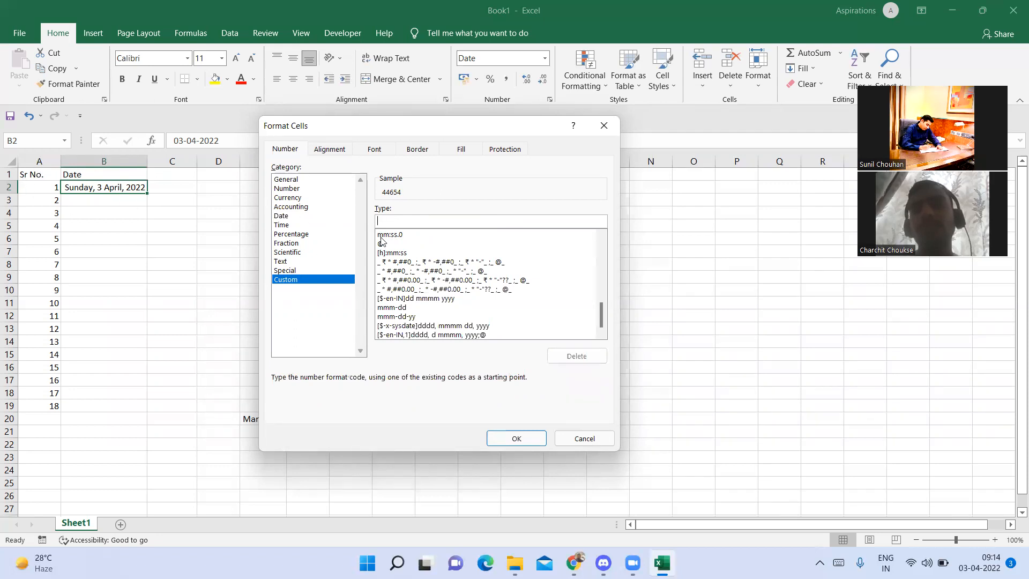
pyautogui.write('dd')
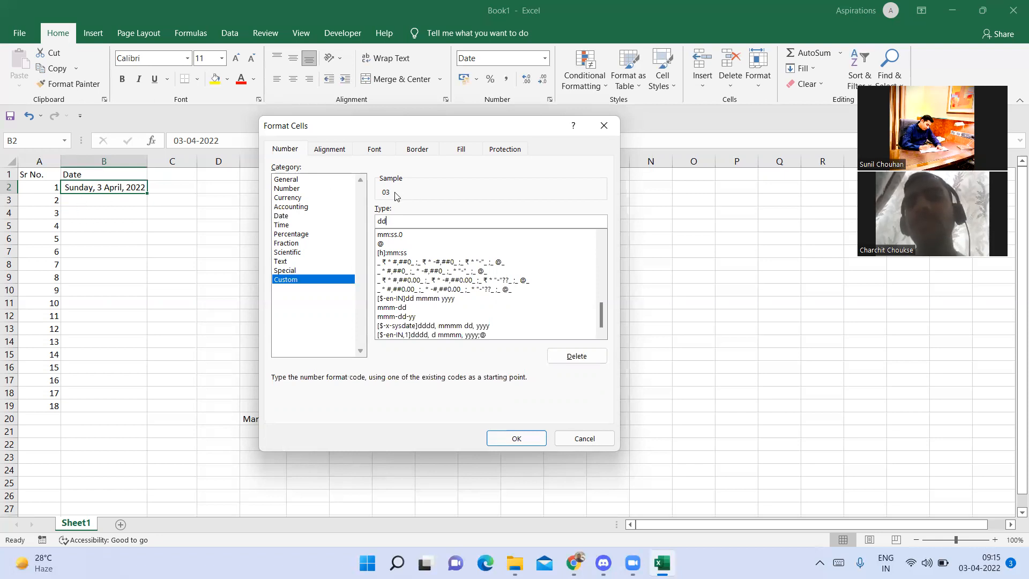
pyautogui.write('-')
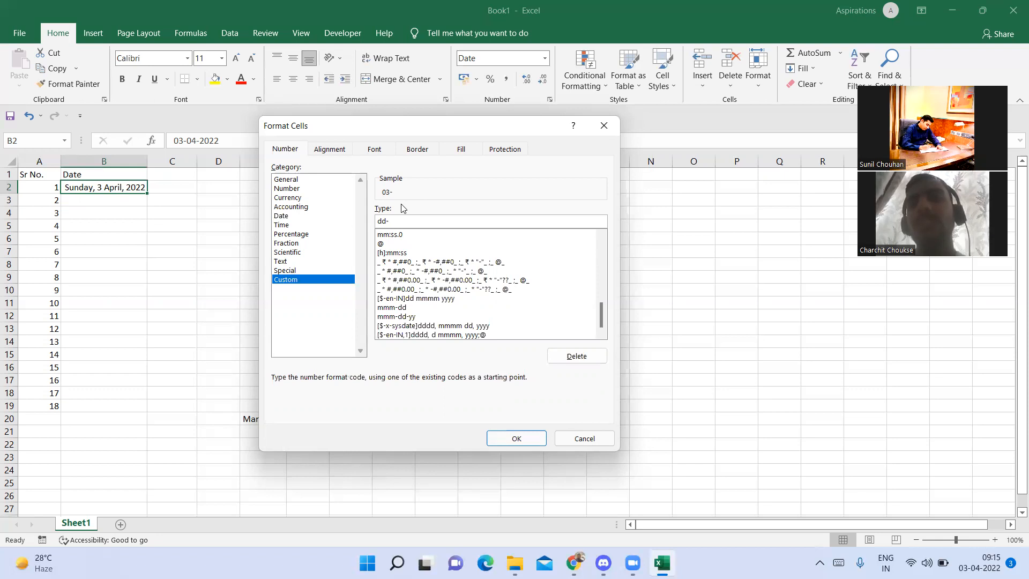
pyautogui.write('mmm')
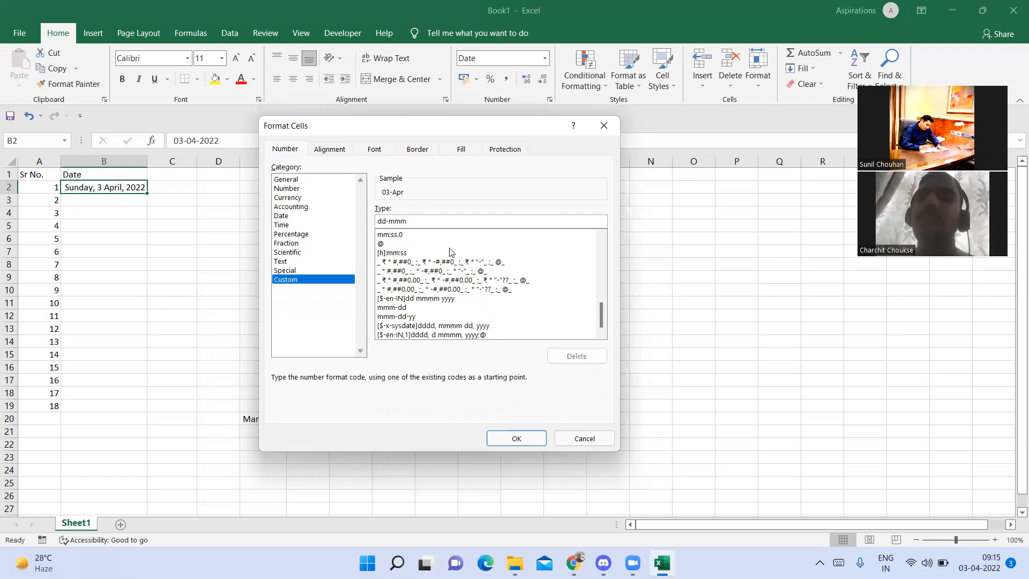
pyautogui.write('-y')
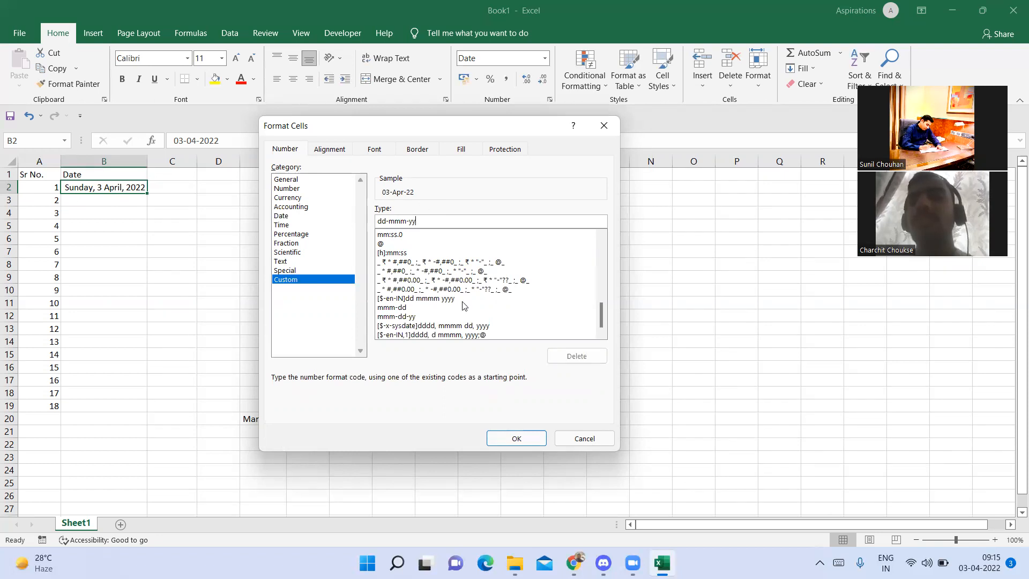
pyautogui.write('yy')
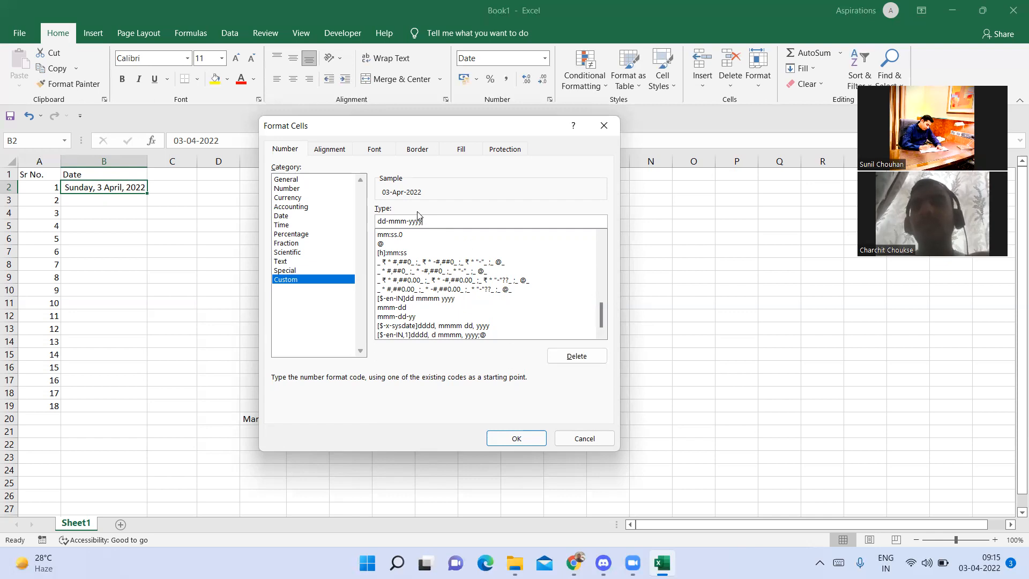
pyautogui.press('BackSpace')
pyautogui.press('BackSpace')
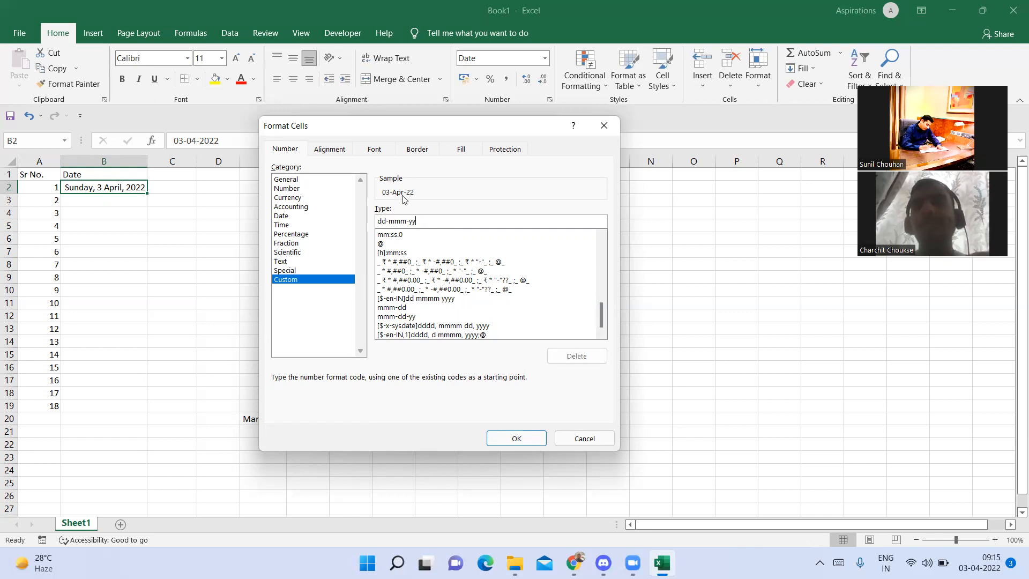
pyautogui.click(507, 438)
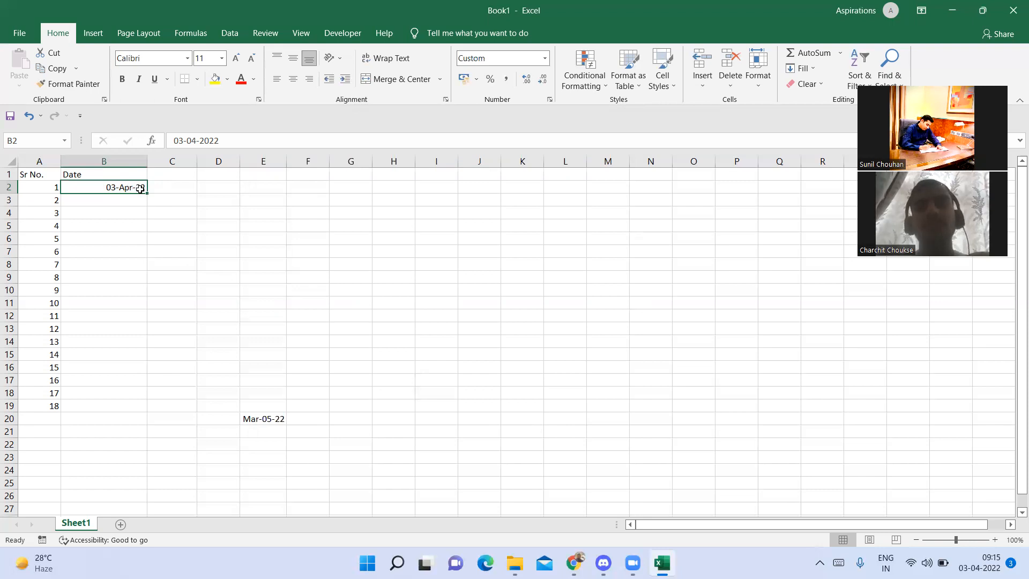
# Shorten the custom format of cell B2 to dd-mmm so that the year is omitted.
pyautogui.hotkey('ctrl', '1')
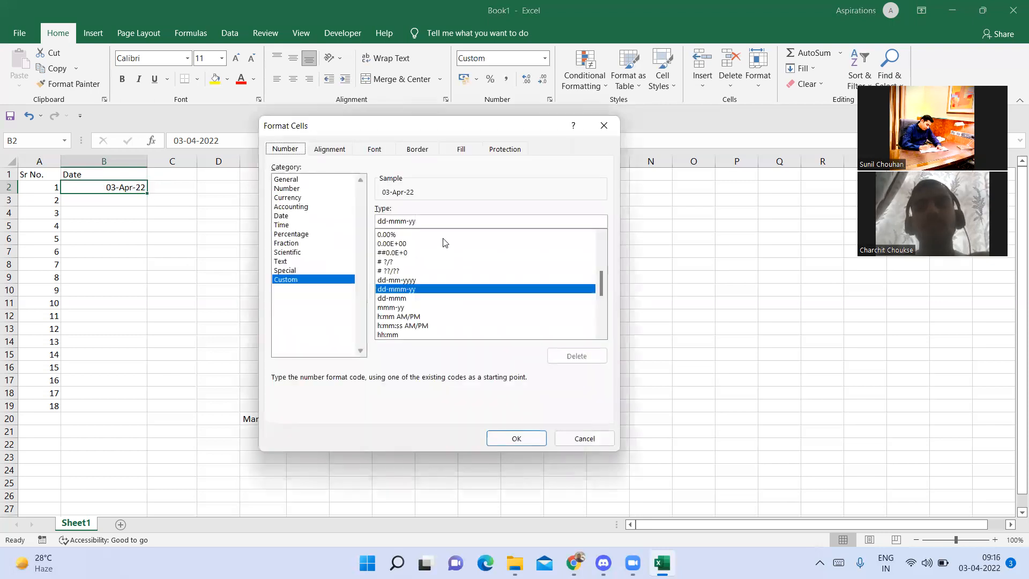
pyautogui.press('BackSpace')
pyautogui.press('BackSpace')
pyautogui.press('BackSpace')
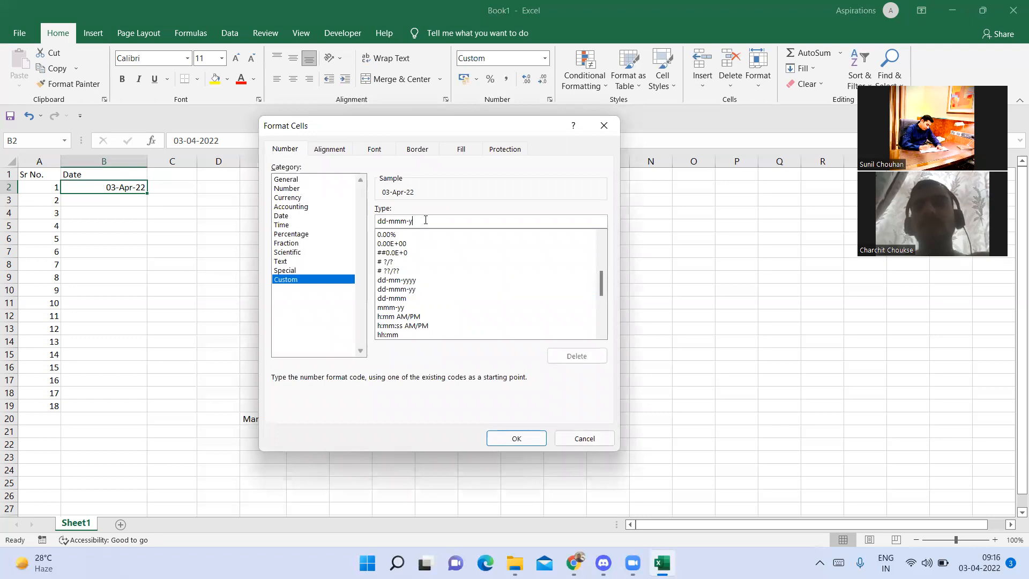
pyautogui.click(512, 441)
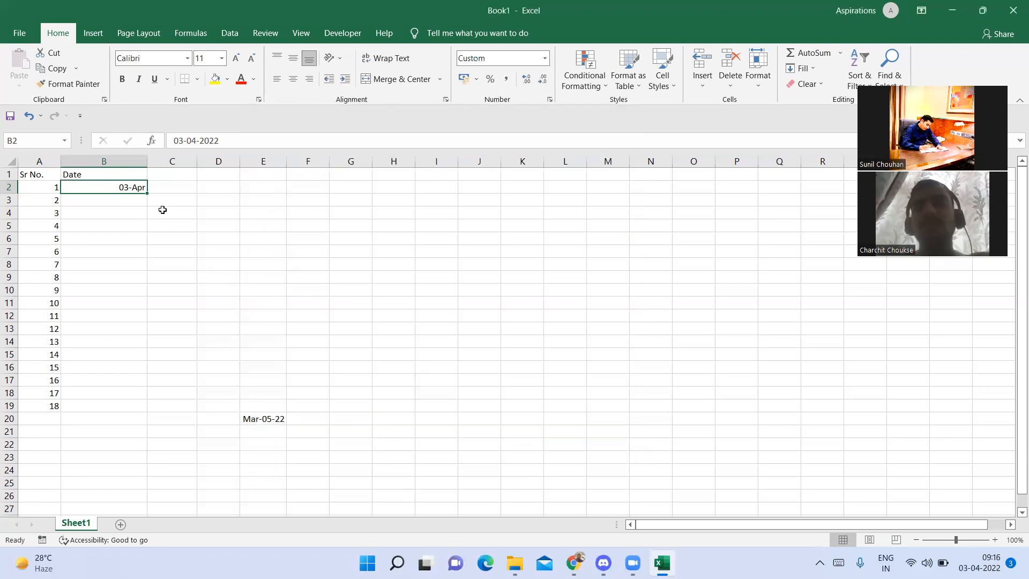
# Fit the width of column B to its contents and fill the date series from B2 down to B19.
pyautogui.doubleClick(149, 167)
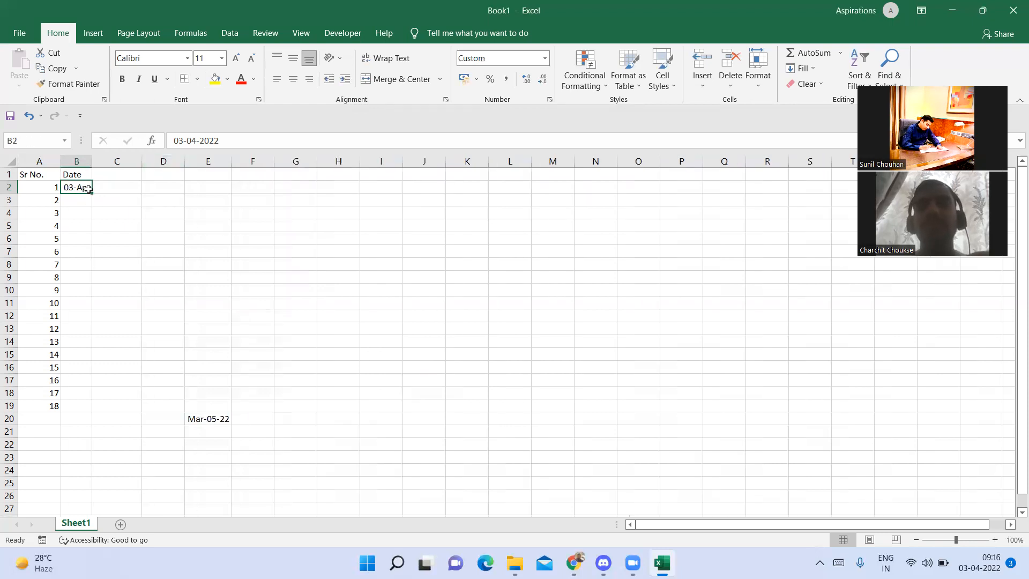
pyautogui.moveTo(90, 194); pyautogui.dragTo(87, 414)
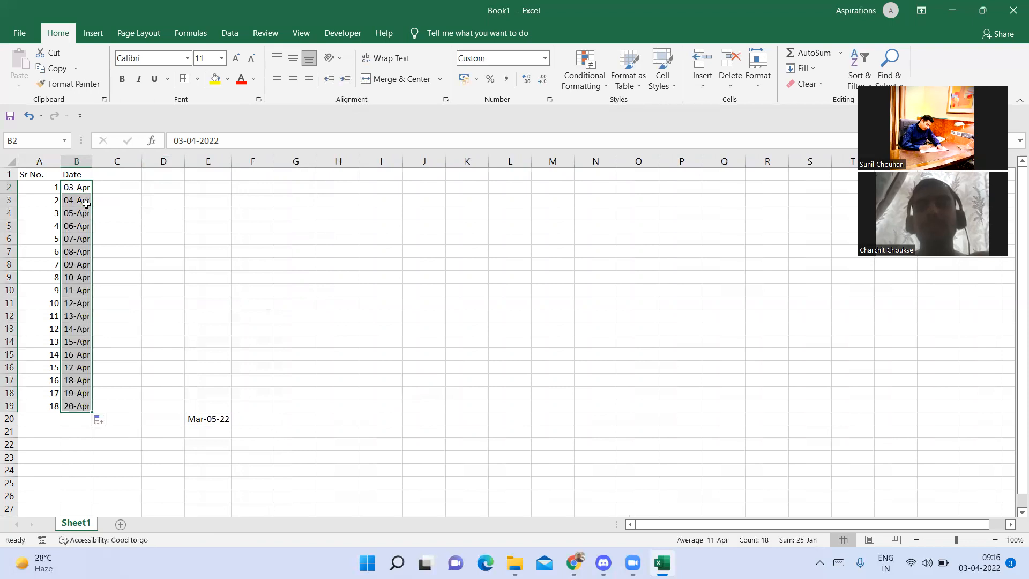
# Enter Apr-03 in cell C2, enter the same text again, and reselect the cell.
pyautogui.click(108, 189)
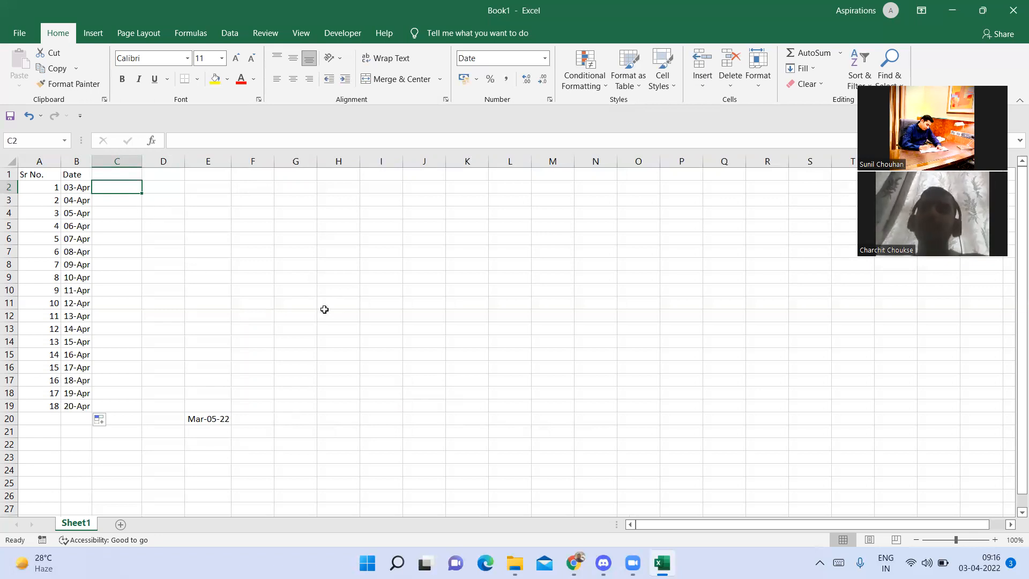
pyautogui.write('Apr-03')
pyautogui.press('Return')
pyautogui.press('Up')
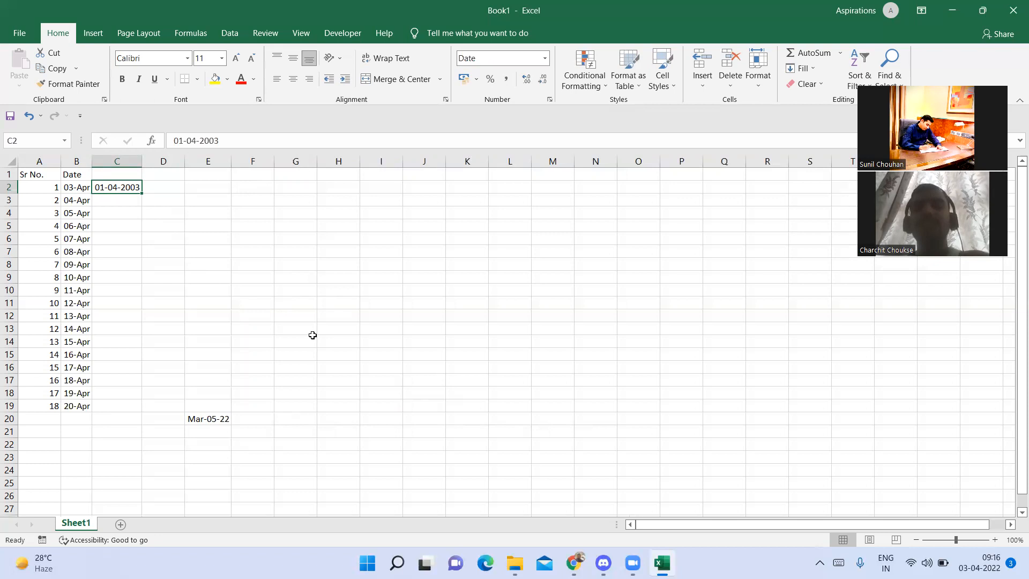
pyautogui.write('Apr')
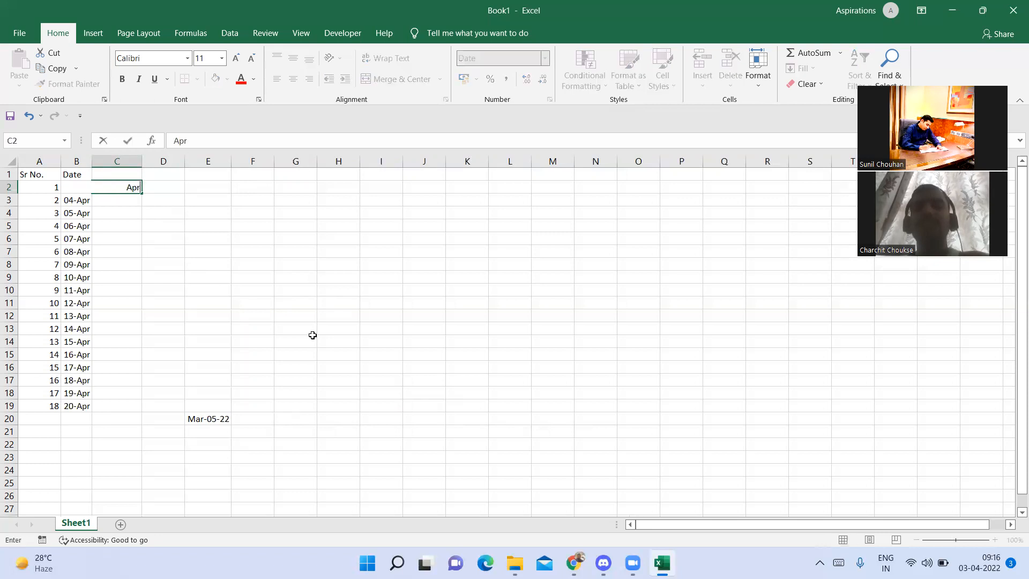
pyautogui.write('-03')
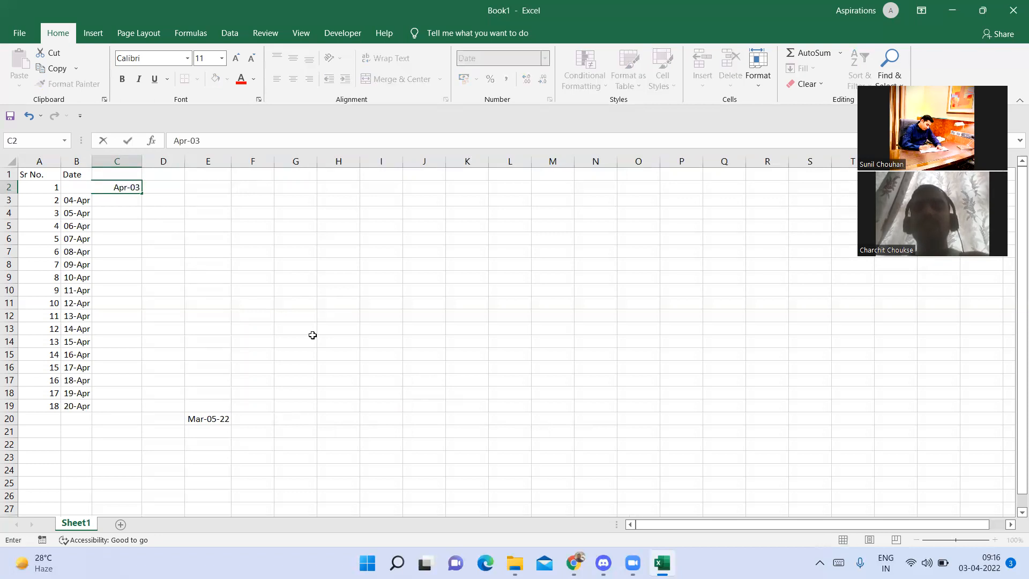
pyautogui.press('Return')
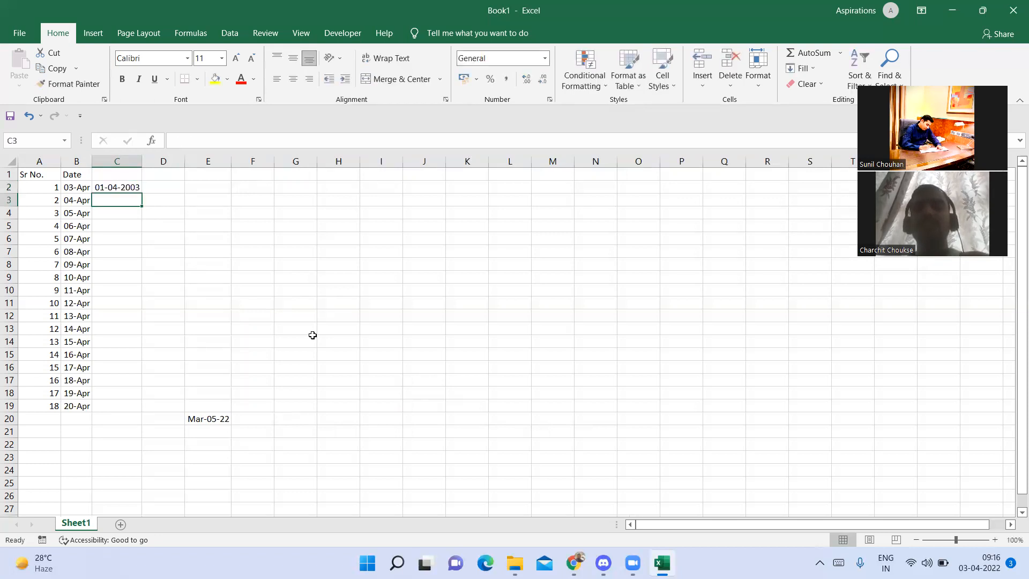
pyautogui.click(111, 184)
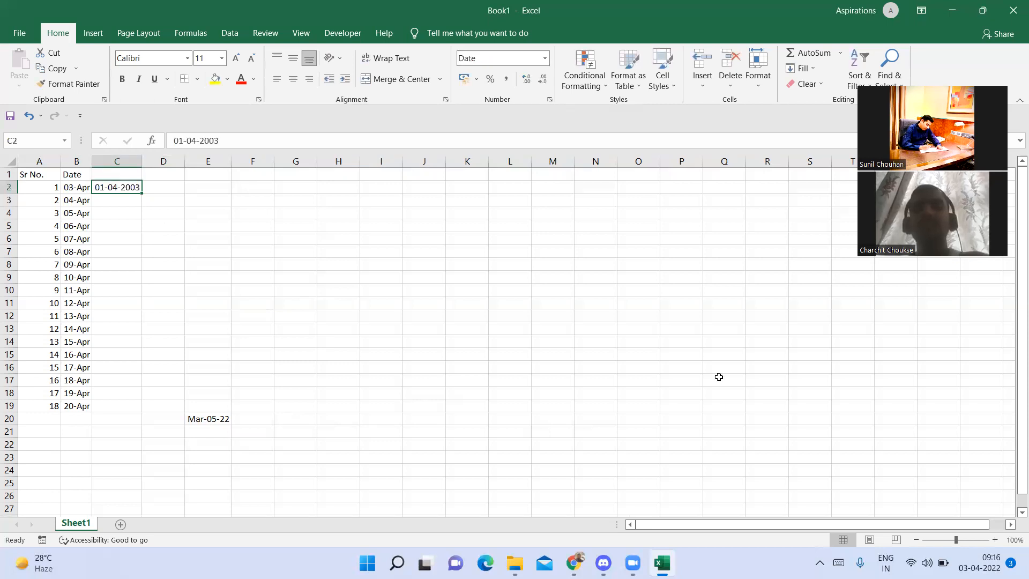
# Enter 04-03 as the date in cell C2 and reselect the cell.
pyautogui.write('04-03')
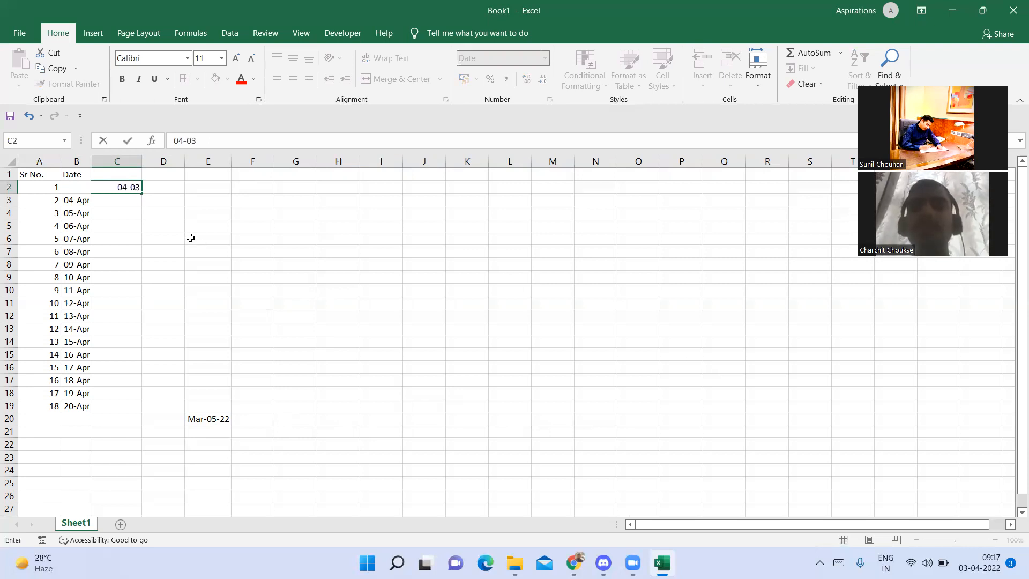
pyautogui.press('Return')
pyautogui.press('Return')
pyautogui.press('Up')
pyautogui.press('Up')
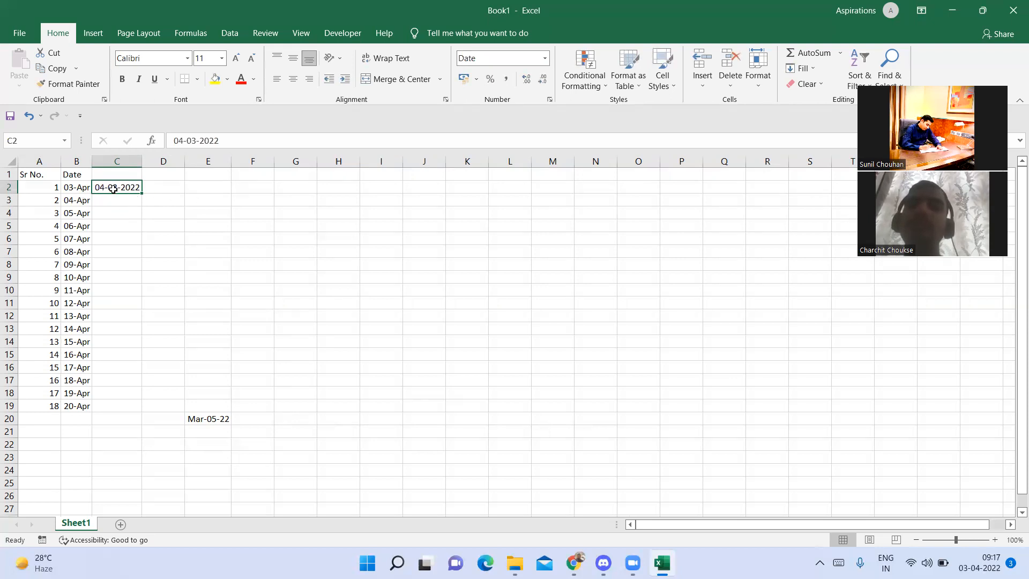
# Open the number format settings for cell C2 and choose the *14 March 2012 date type.
pyautogui.hotkey('ctrl', '1')
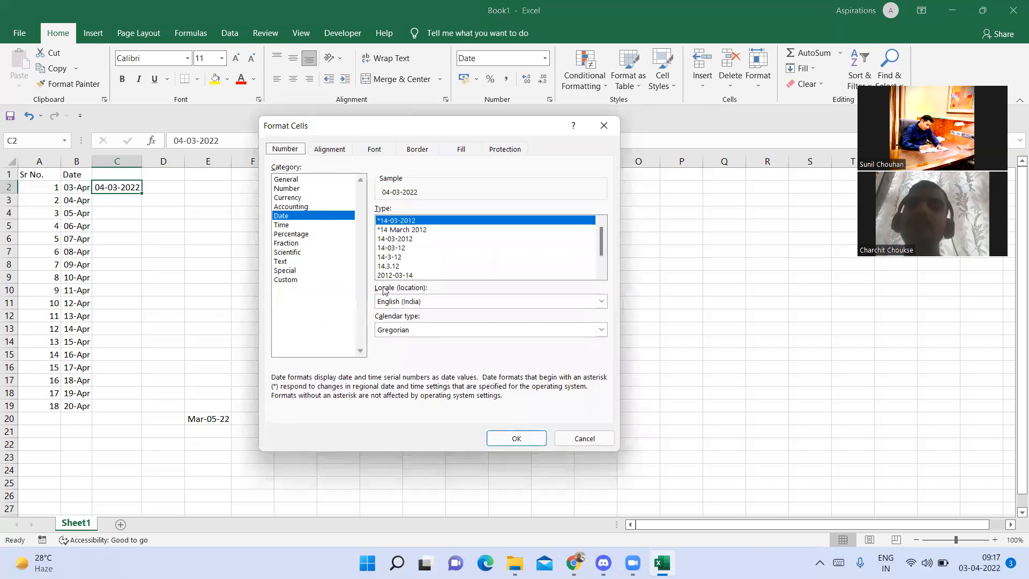
pyautogui.click(289, 281)
pyautogui.click(293, 225)
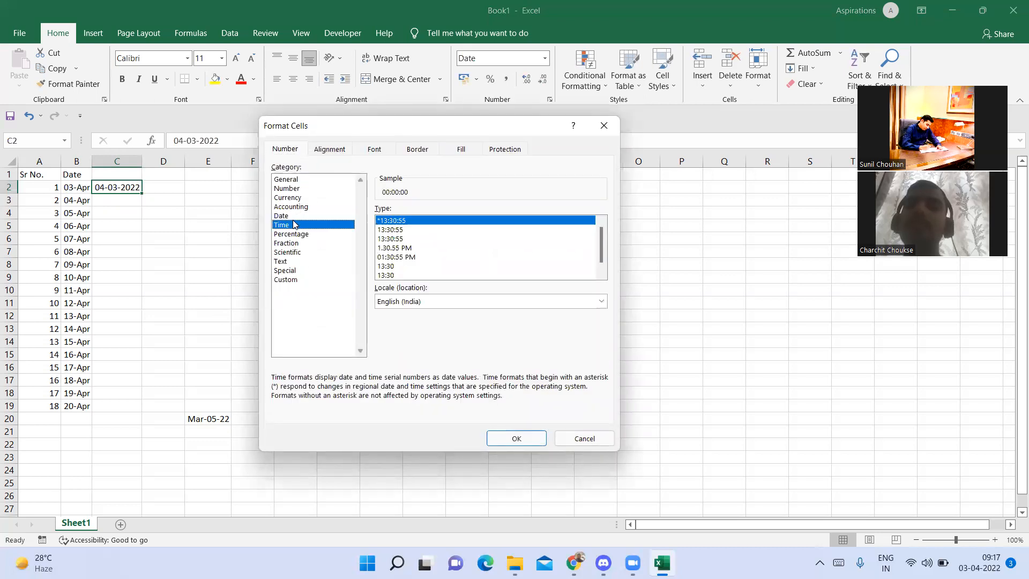
pyautogui.click(293, 216)
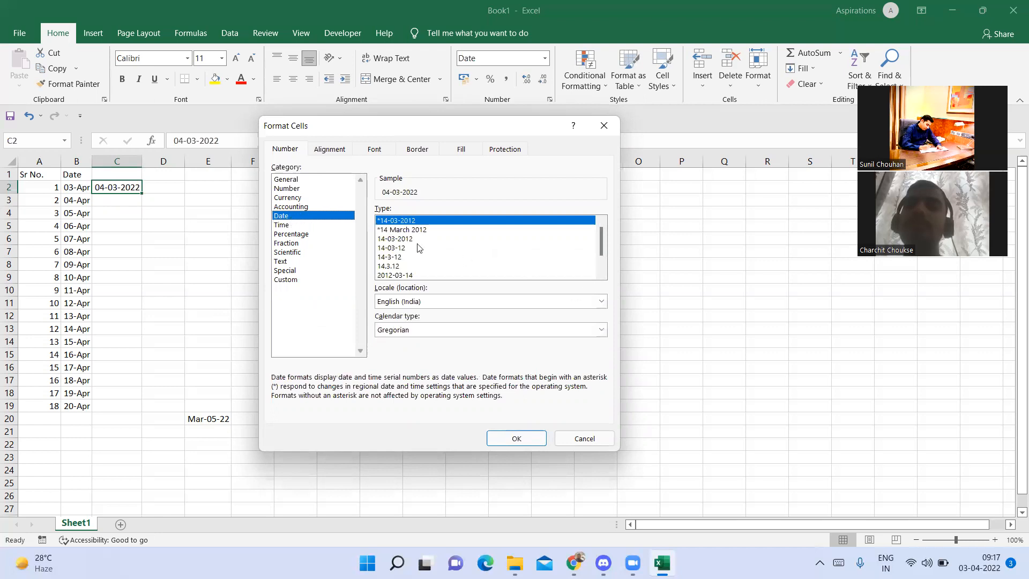
pyautogui.click(407, 231)
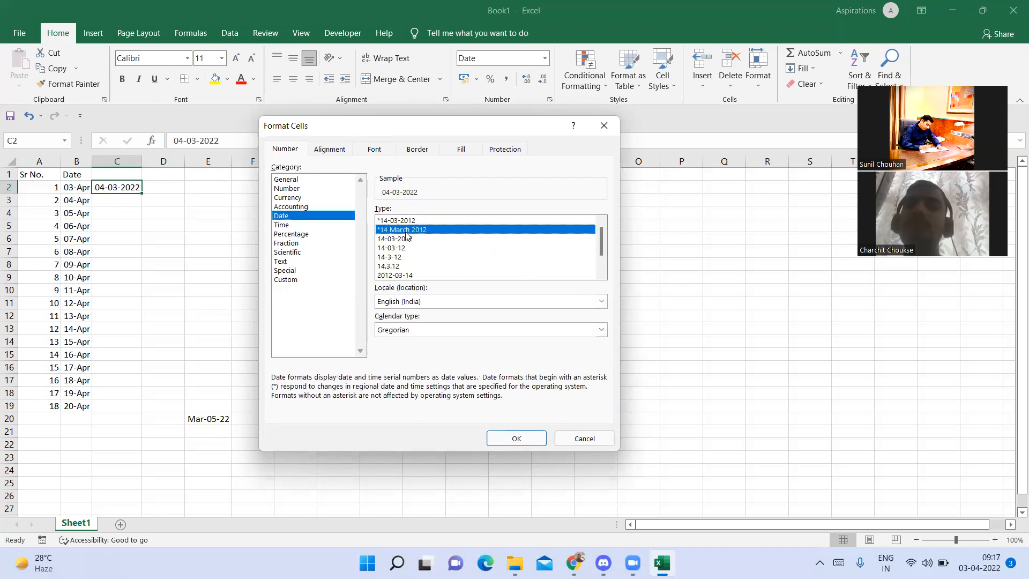
# Replace the format code of cell C2 with the custom format mmm-dd and apply it.
pyautogui.click(292, 280)
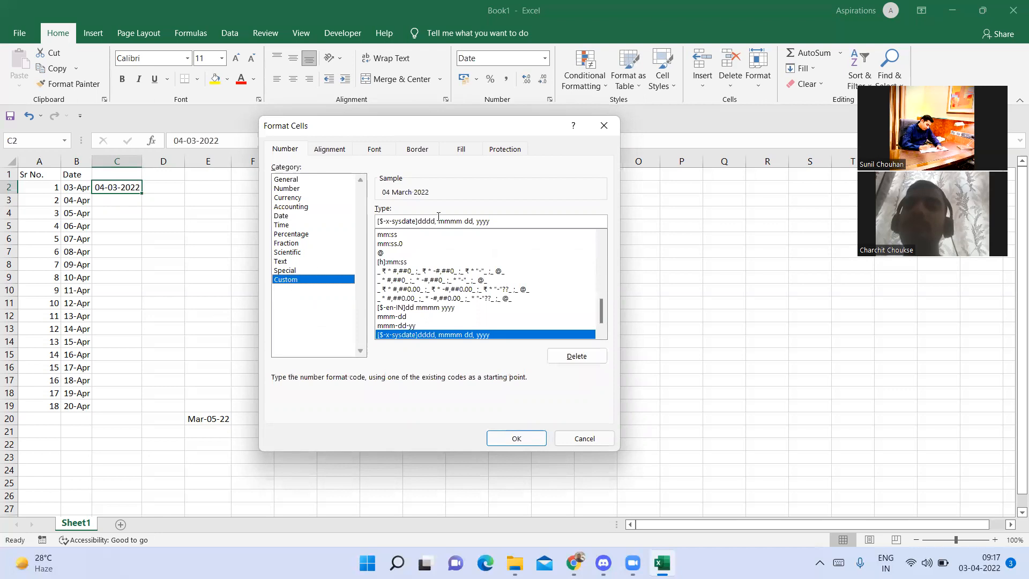
pyautogui.click(513, 223)
pyautogui.press('BackSpace')
pyautogui.press('BackSpace')
pyautogui.press('BackSpace')
pyautogui.press('BackSpace')
pyautogui.press('BackSpace')
pyautogui.press('BackSpace')
pyautogui.press('BackSpace')
pyautogui.press('BackSpace')
pyautogui.press('BackSpace')
pyautogui.press('BackSpace')
pyautogui.press('BackSpace')
pyautogui.press('BackSpace')
pyautogui.press('BackSpace')
pyautogui.press('BackSpace')
pyautogui.press('BackSpace')
pyautogui.press('BackSpace')
pyautogui.press('BackSpace')
pyautogui.press('BackSpace')
pyautogui.press('BackSpace')
pyautogui.press('BackSpace')
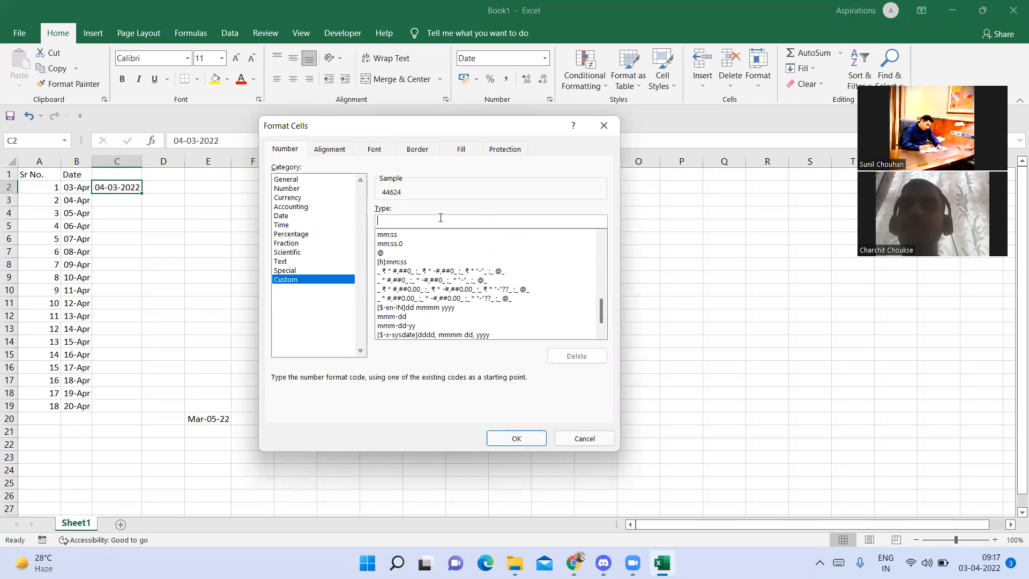
pyautogui.write('mmm')
pyautogui.press('BackSpace')
pyautogui.press('BackSpace')
pyautogui.press('BackSpace')
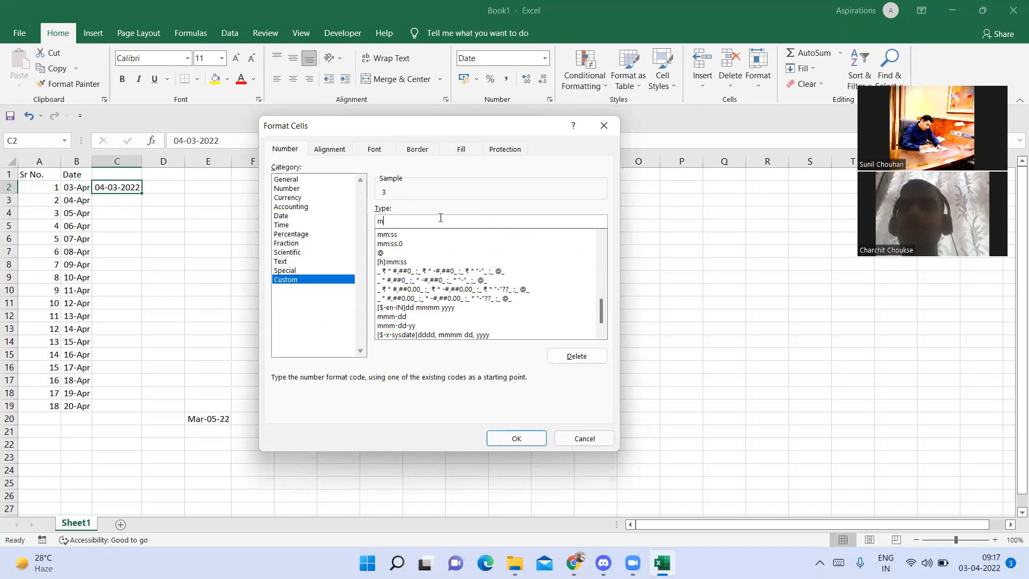
pyautogui.write('mmm-dd')
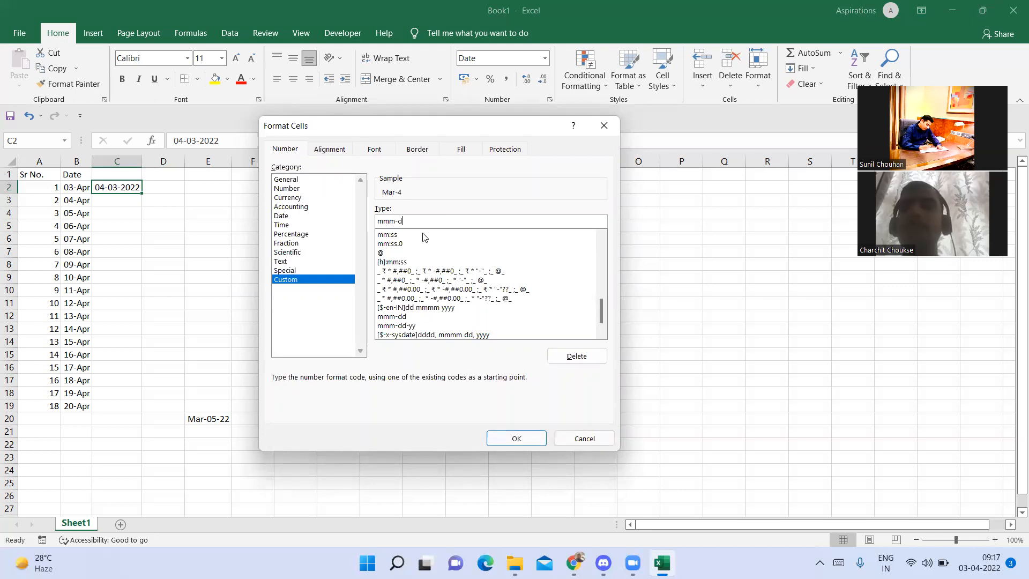
pyautogui.click(514, 438)
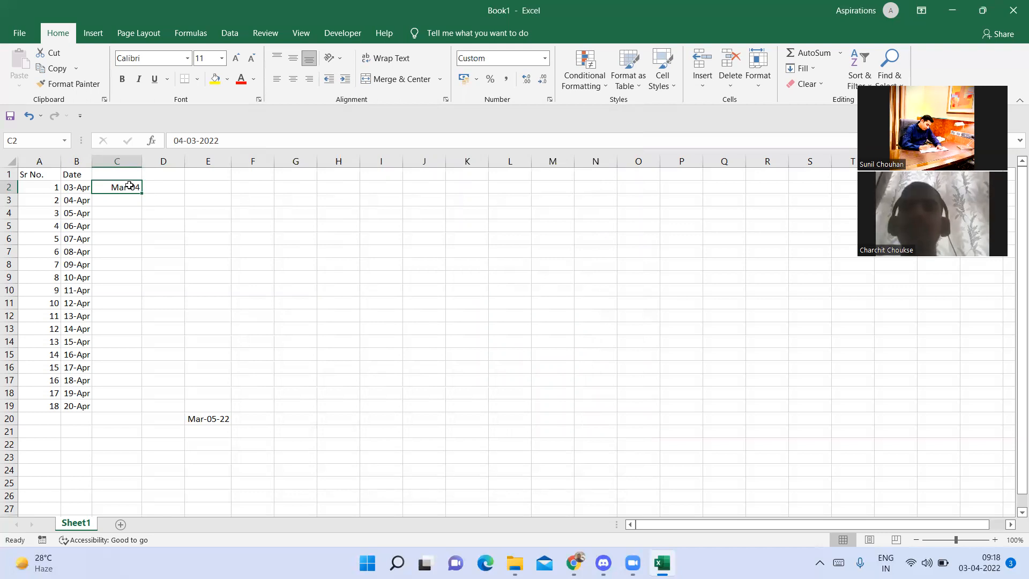
# Change the date in cell C2 to 03-04-2022 by correcting its day and month, and reselect the cell.
pyautogui.click(182, 138)
pyautogui.press('BackSpace')
pyautogui.write('3')
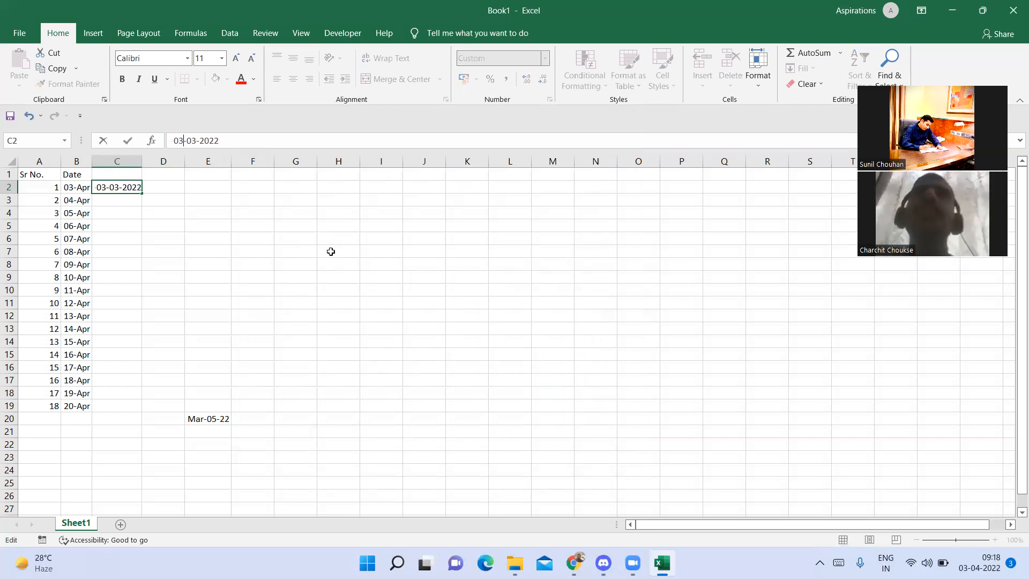
pyautogui.press('Right')
pyautogui.press('Right')
pyautogui.press('BackSpace')
pyautogui.write('4')
pyautogui.press('Return')
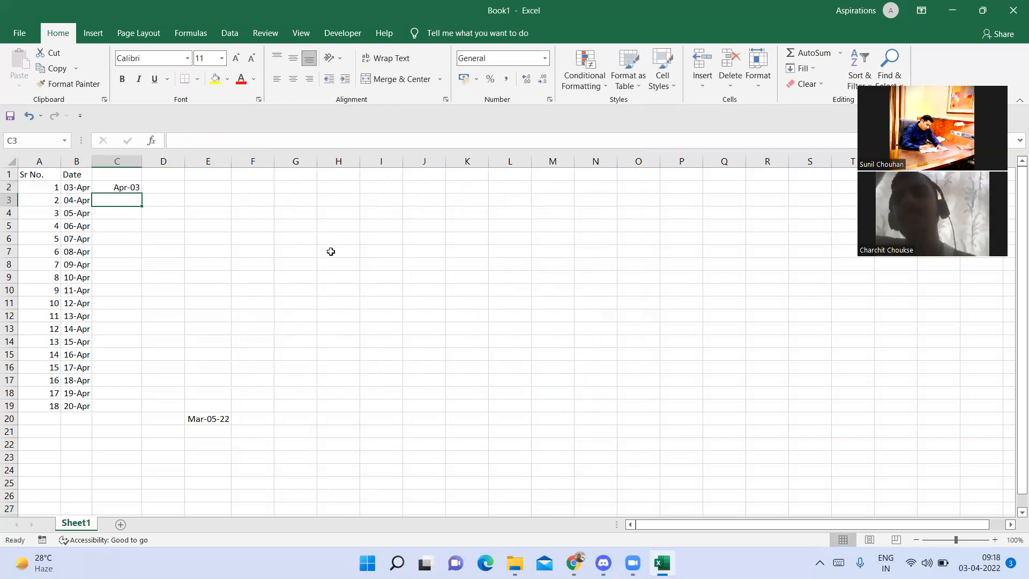
pyautogui.press('Up')
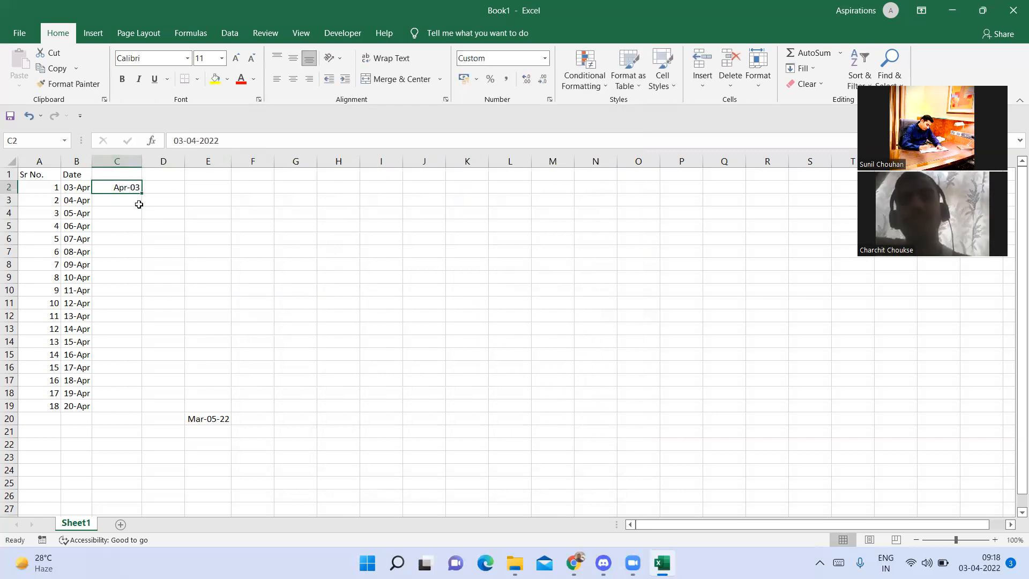
# Extend the custom format of cell C2 to mmmm-dd so that the full month name is used.
pyautogui.hotkey('ctrl', '1')
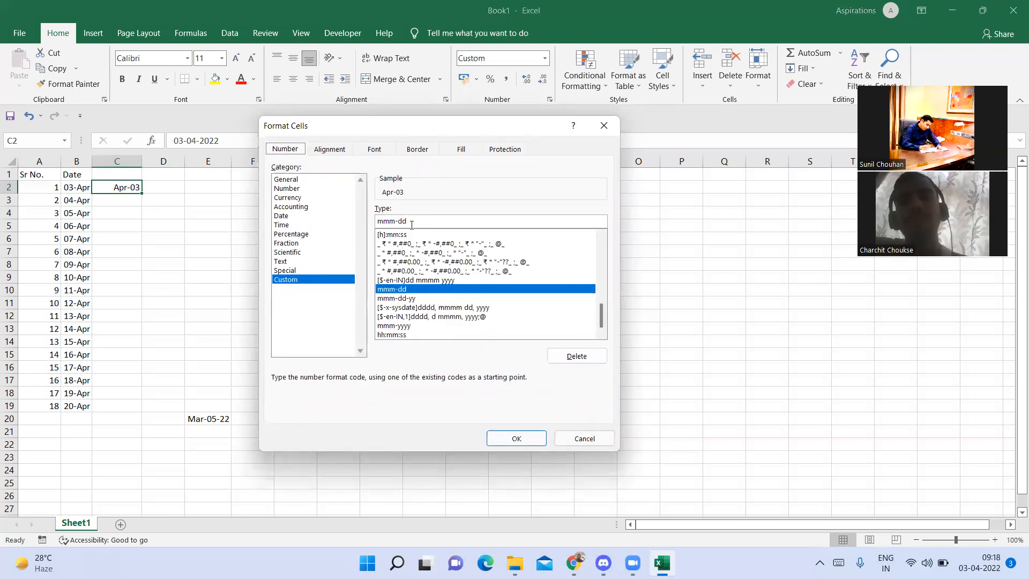
pyautogui.click(393, 222)
pyautogui.write('m')
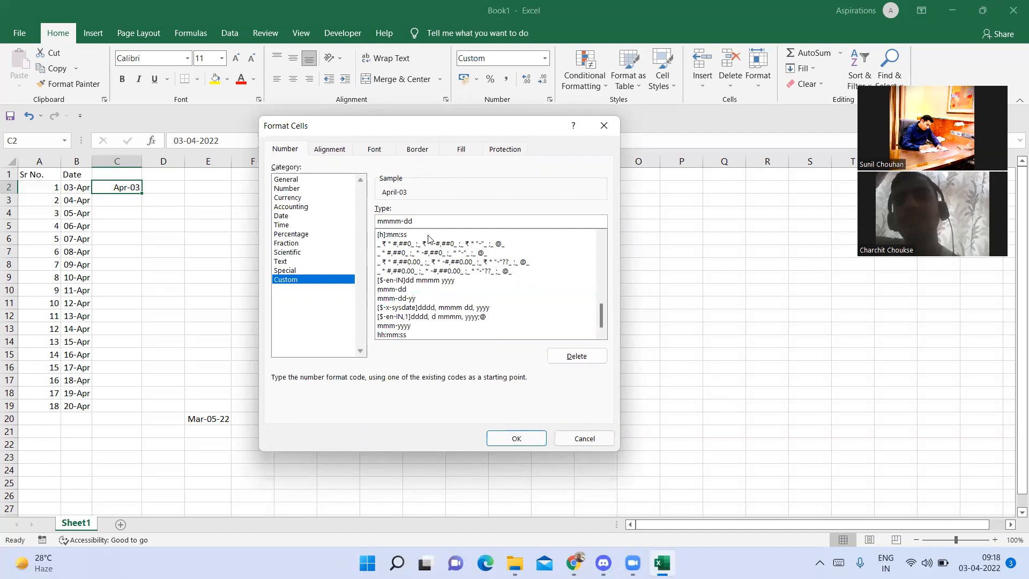
pyautogui.click(513, 438)
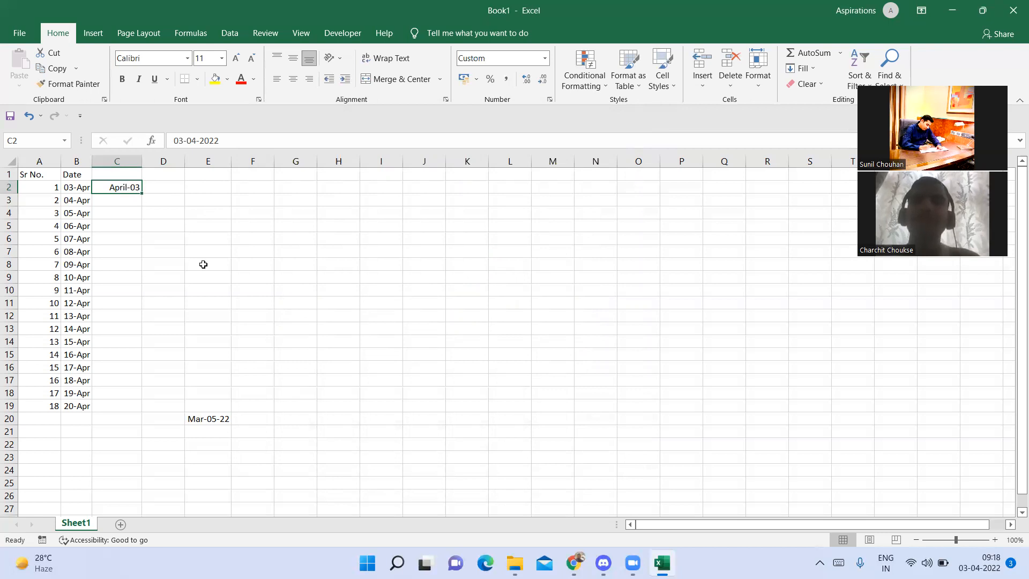
# Shorten the custom format of cell C2 back to mmm-dd.
pyautogui.hotkey('ctrl', '1')
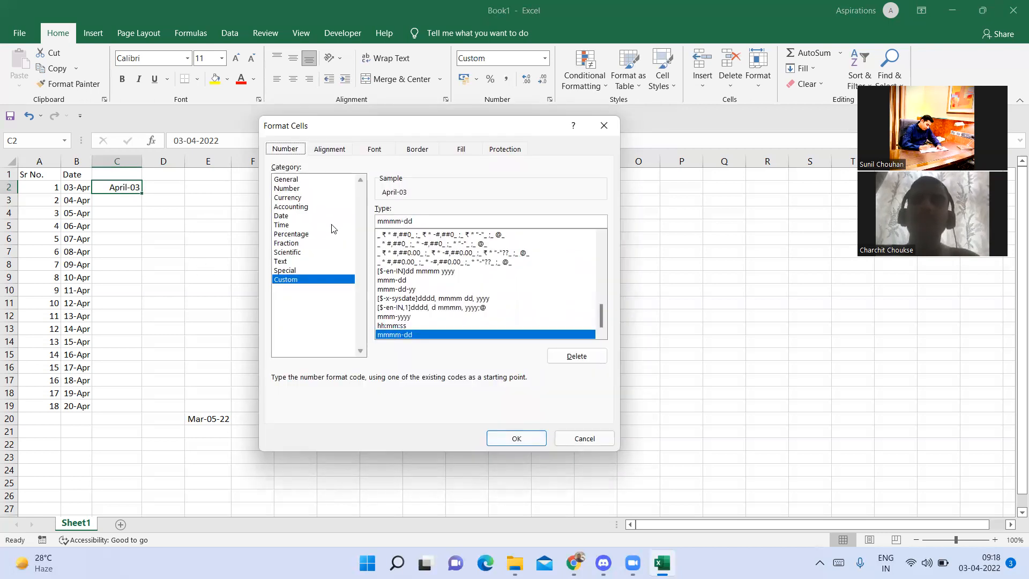
pyautogui.click(399, 222)
pyautogui.press('BackSpace')
pyautogui.press('Return')
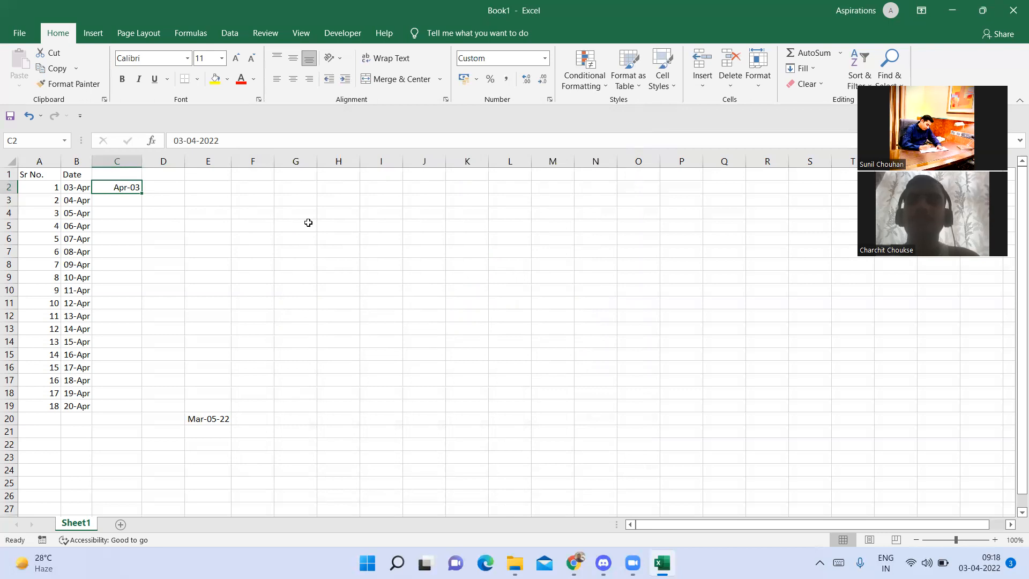
# Clear cell C2 and the date series in B2:B19, and select cell B2.
pyautogui.press('Delete')
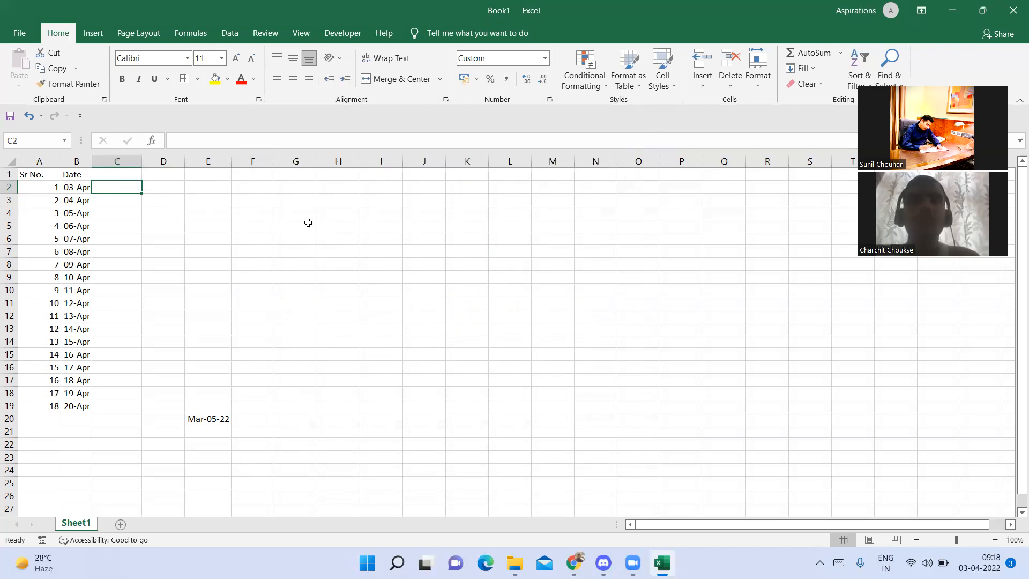
pyautogui.press('Left')
pyautogui.hotkey('ctrl', 'shift', 'Down')
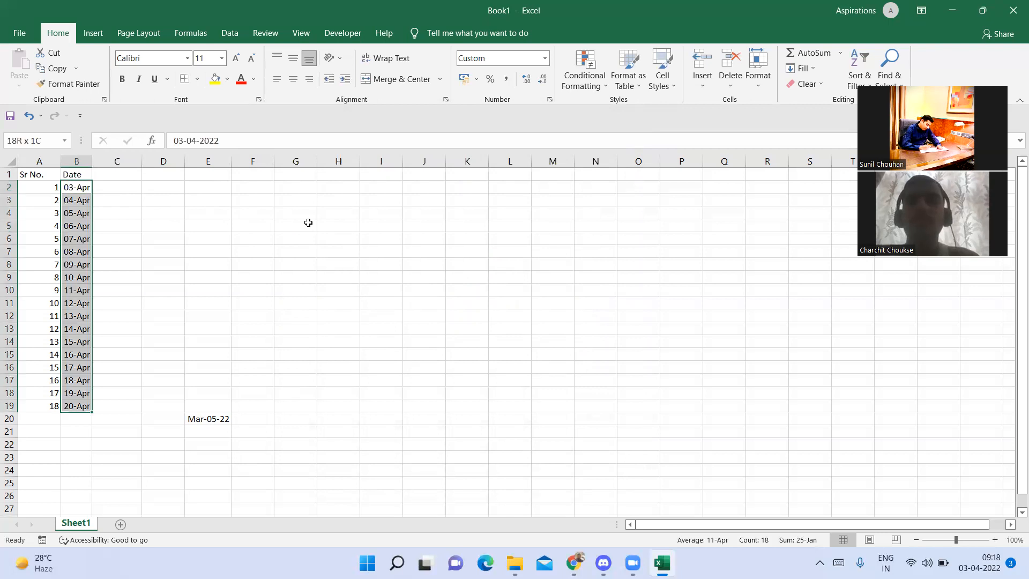
pyautogui.press('Delete')
pyautogui.press('Up')
pyautogui.press('Down')
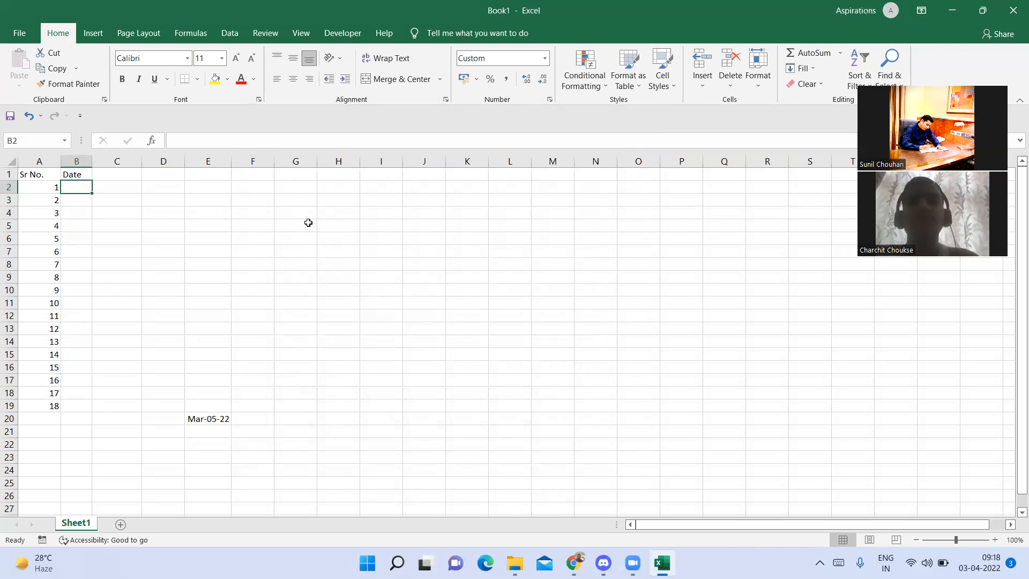
# Insert today's date, 03-04-2022, as a fixed value in cell B2 and reselect the cell.
pyautogui.hotkey('ctrl', ';')
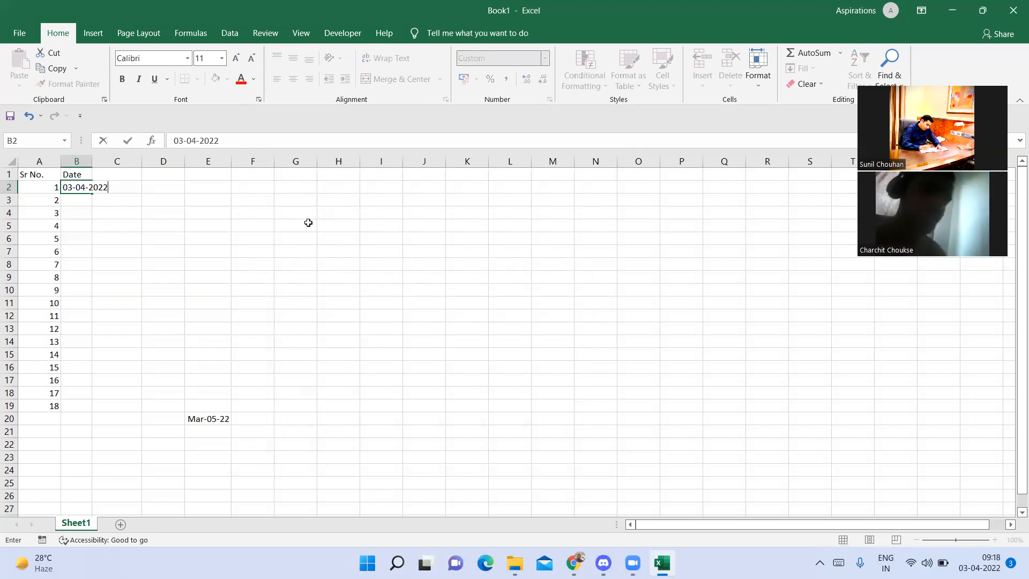
pyautogui.press('Return')
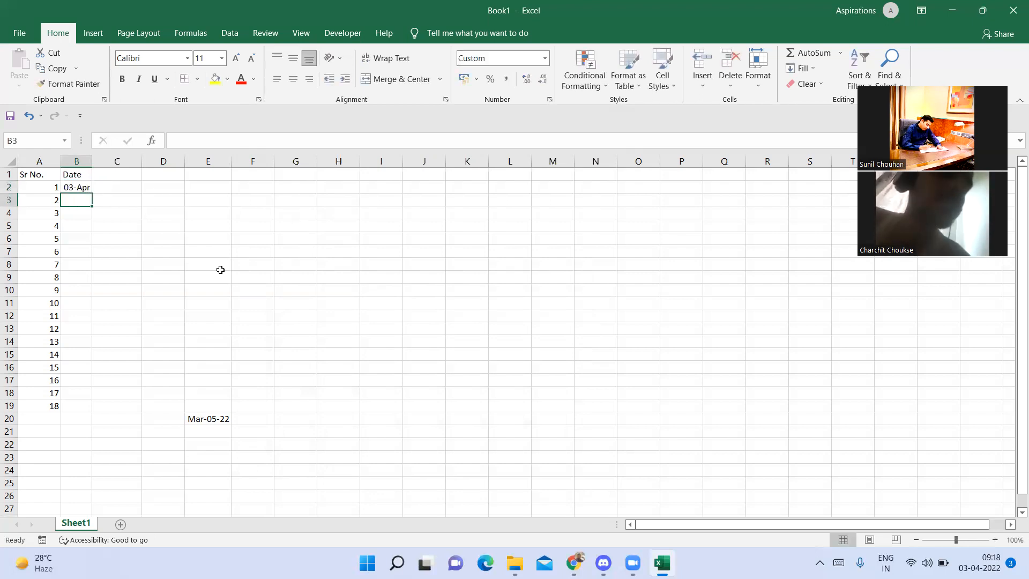
pyautogui.press('Up')
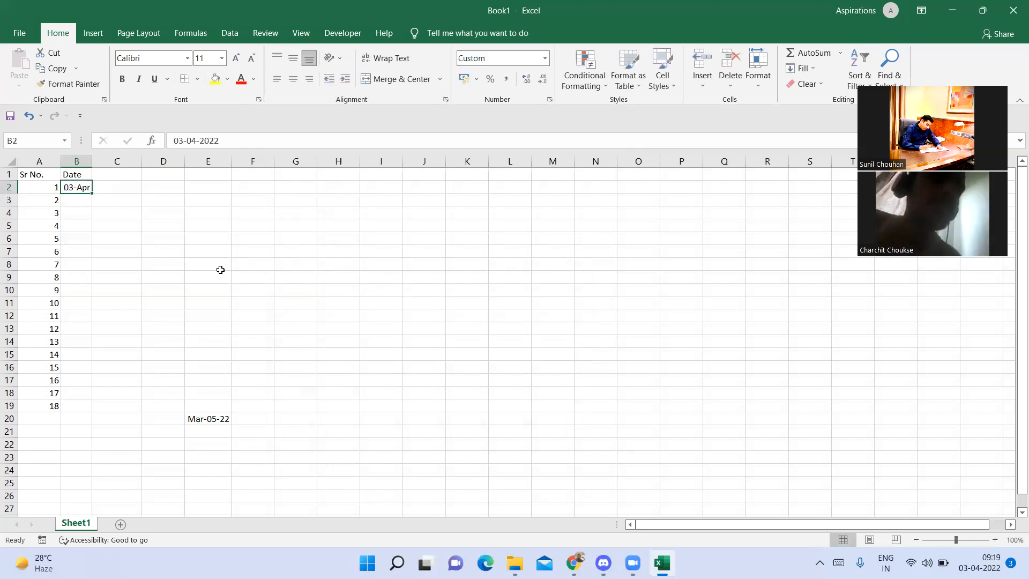
pyautogui.click(83, 203)
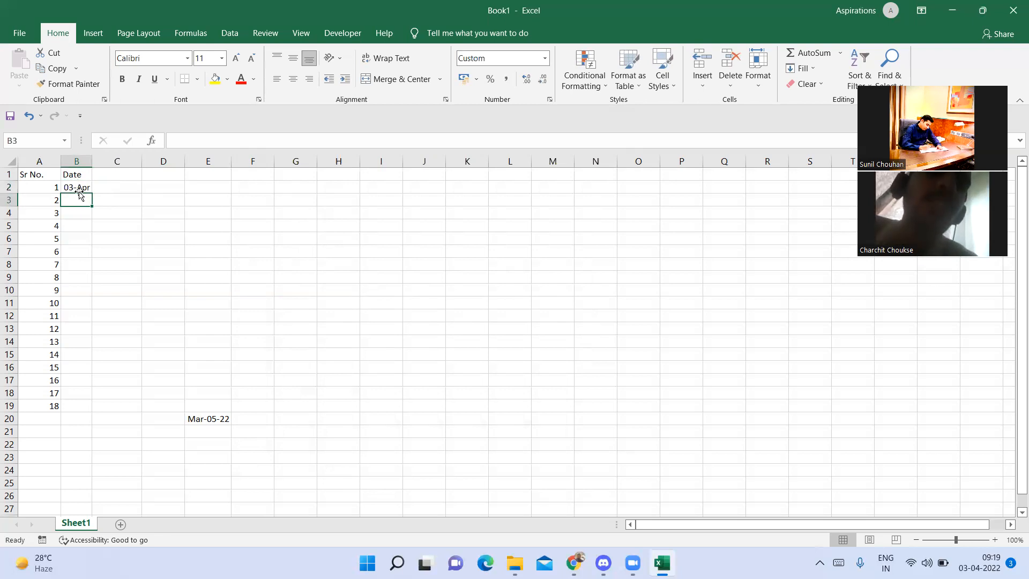
pyautogui.click(78, 189)
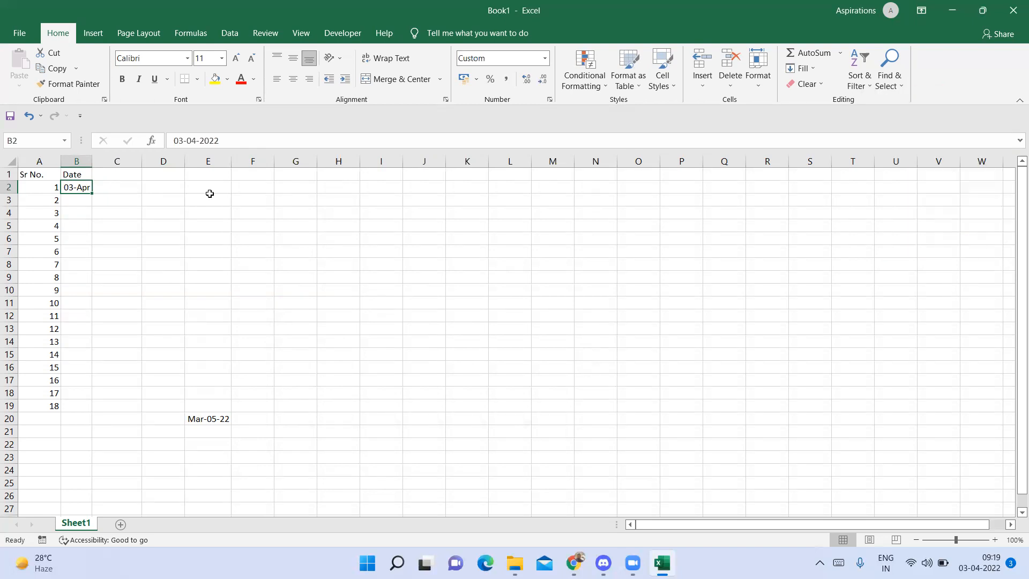
pyautogui.click(73, 200)
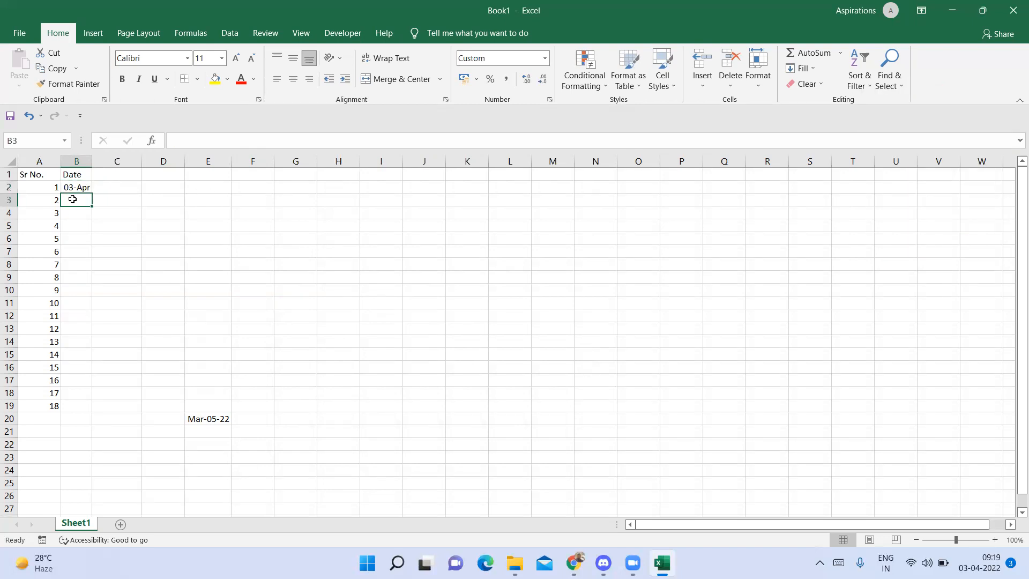
pyautogui.press('Up')
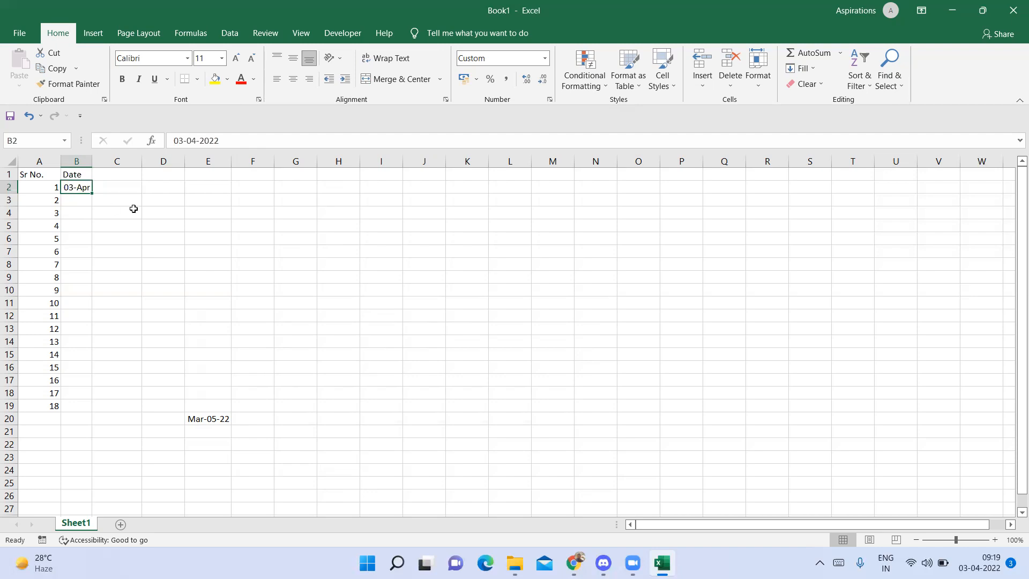
pyautogui.click(337, 200)
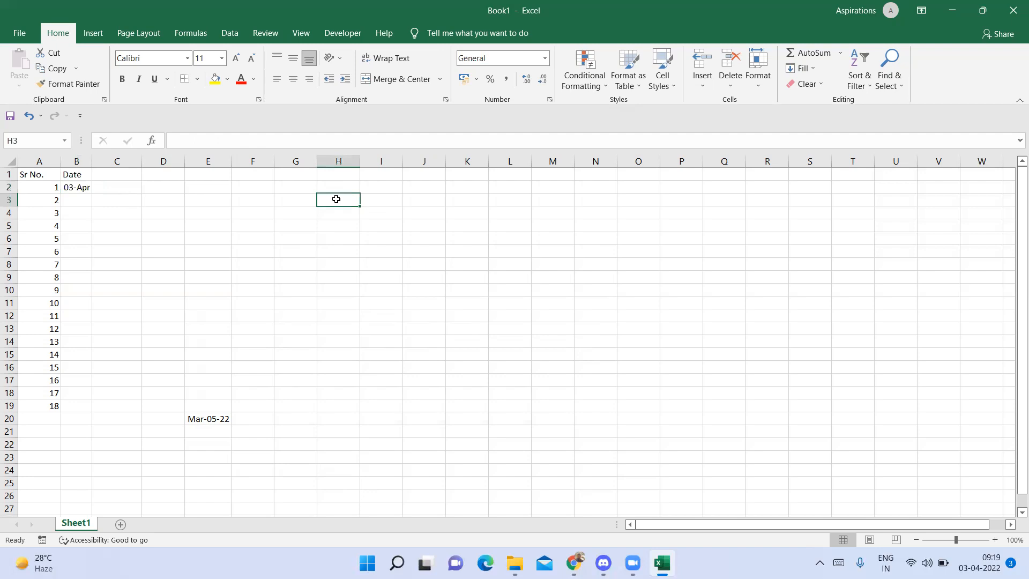
pyautogui.click(82, 186)
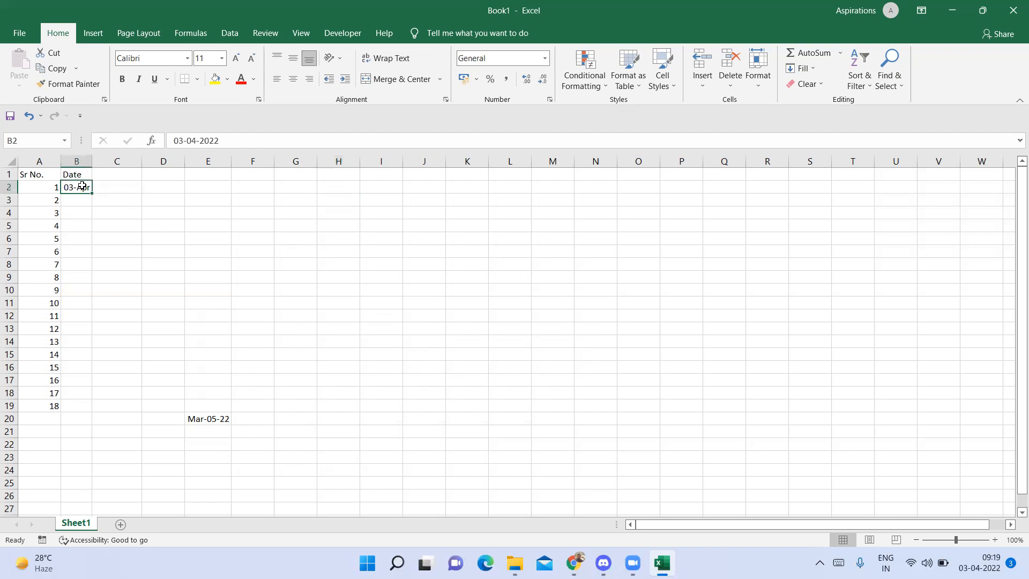
# Enter the formula =TODAY() in cell H3, keeping the cell selected.
pyautogui.click(346, 196)
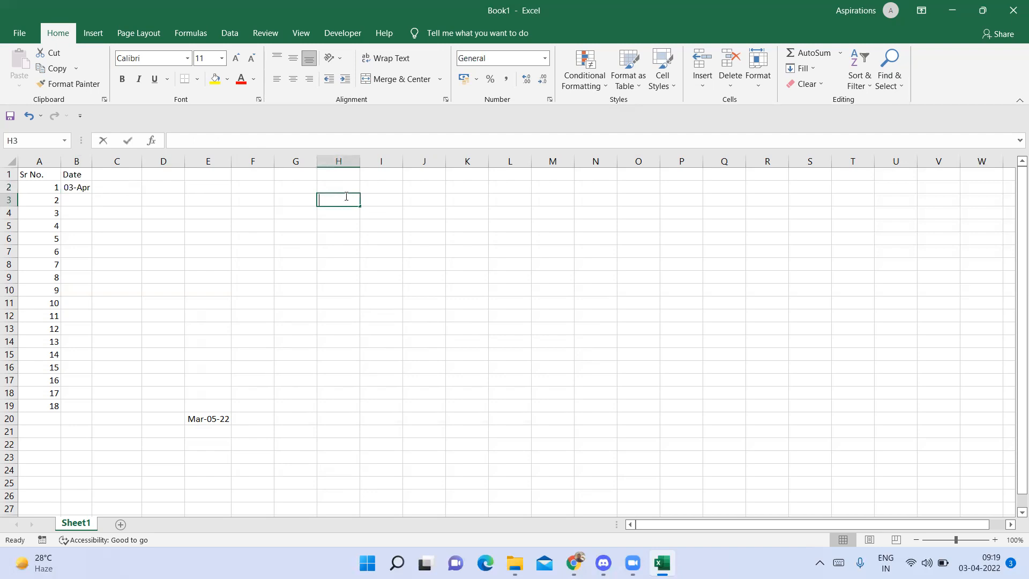
pyautogui.write('=toda')
pyautogui.press('Tab')
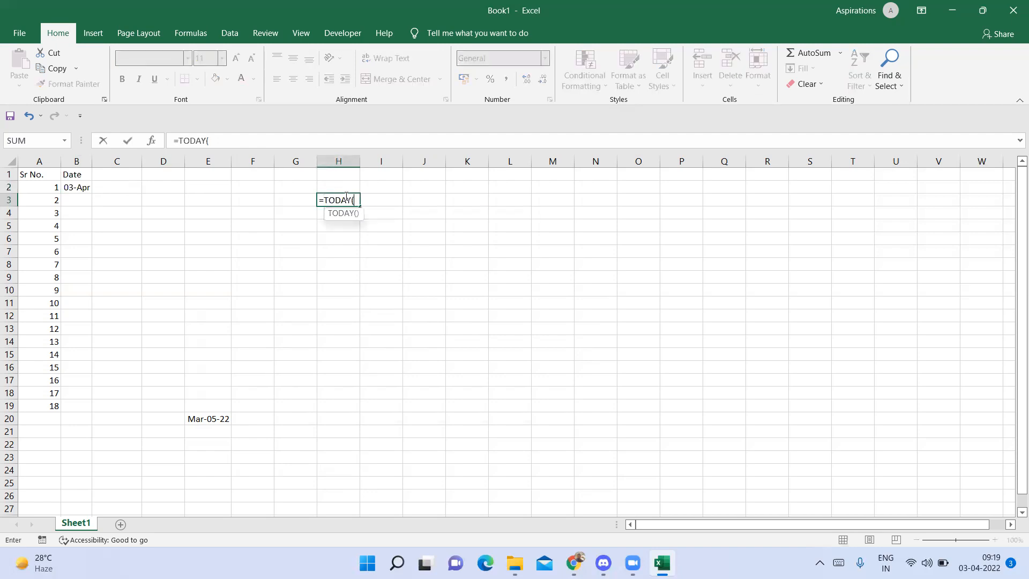
pyautogui.write(')')
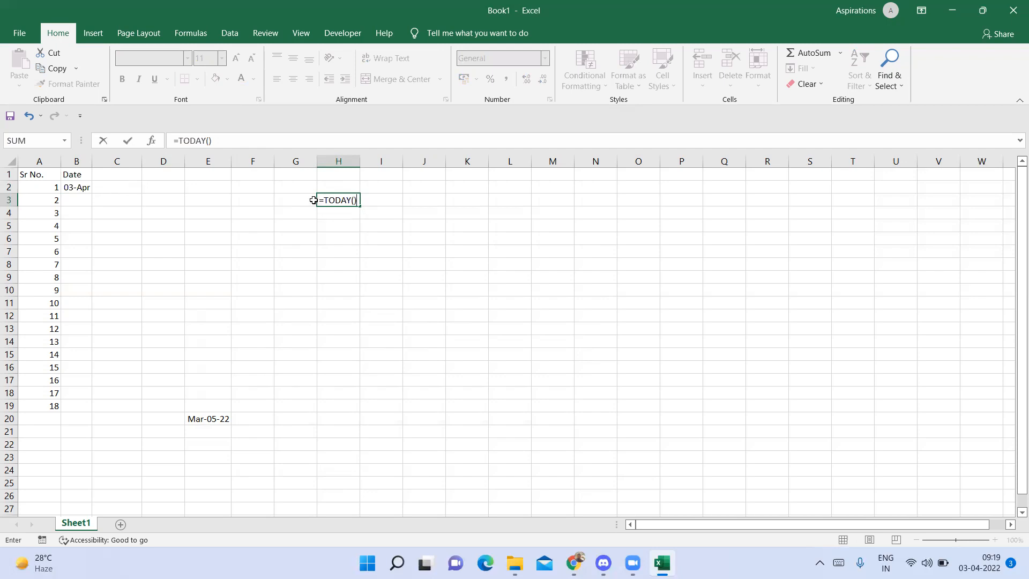
pyautogui.hotkey('ctrl', 'Return')
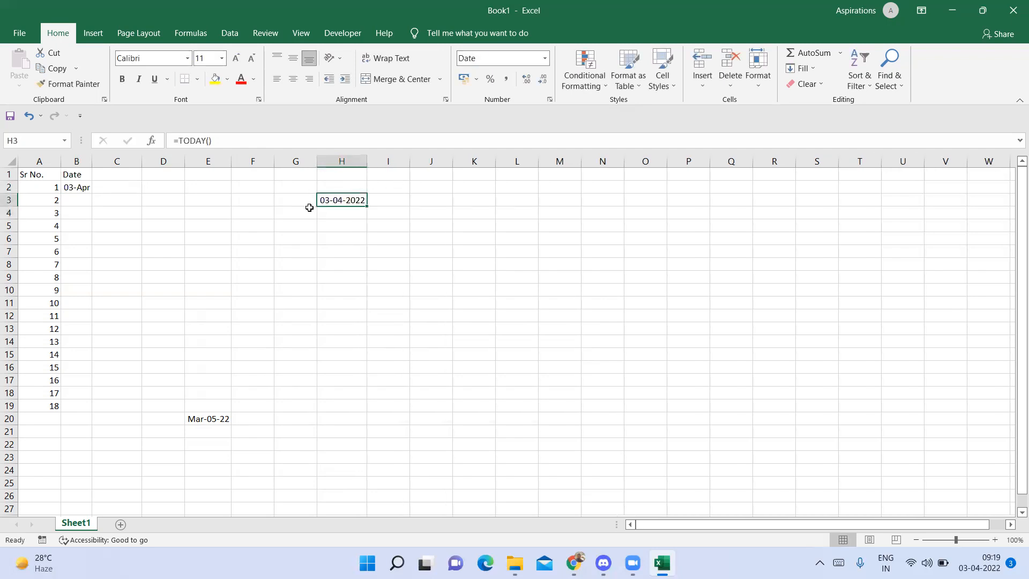
# Enter the date 01-Jan-2018 in cell I3, keeping the cell selected.
pyautogui.click(392, 198)
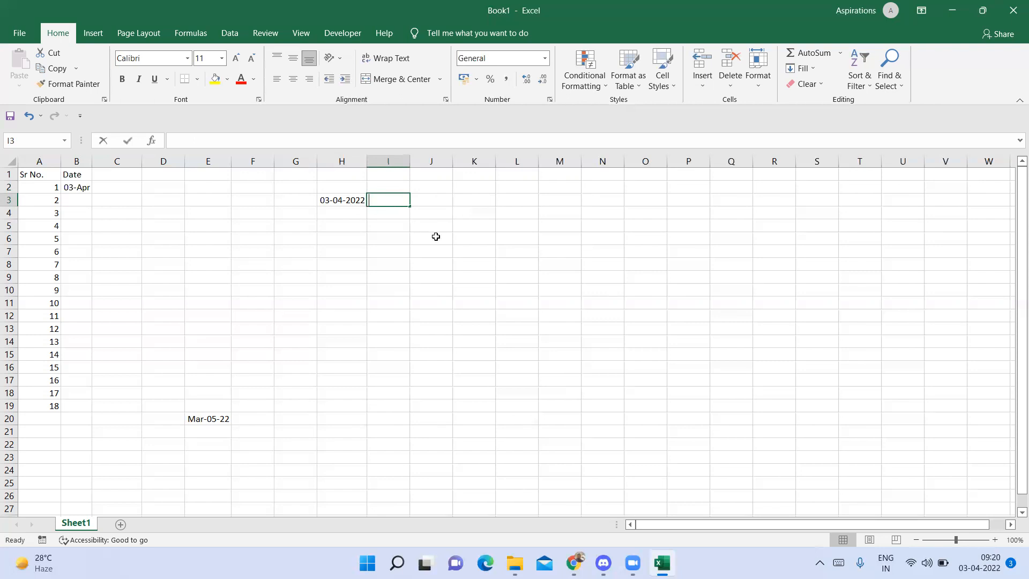
pyautogui.write('01//04')
pyautogui.press('BackSpace')
pyautogui.press('BackSpace')
pyautogui.press('BackSpace')
pyautogui.write('-Jan')
pyautogui.write('-20')
pyautogui.write('18')
pyautogui.press('Return')
pyautogui.press('Up')
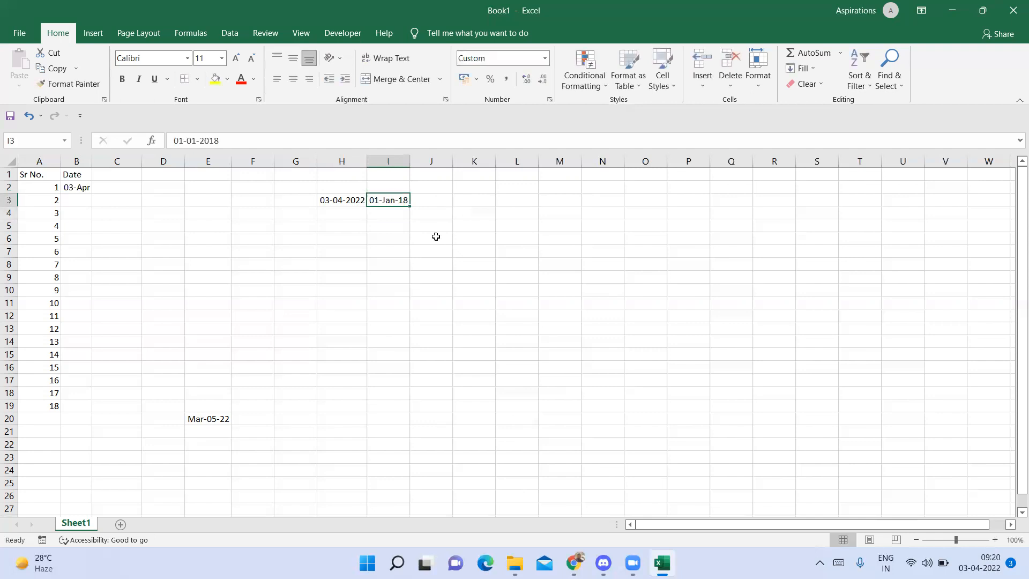
# Subtract the date in I3 from the date in H3 with the formula =H3-I3 in cell J3.
pyautogui.click(441, 200)
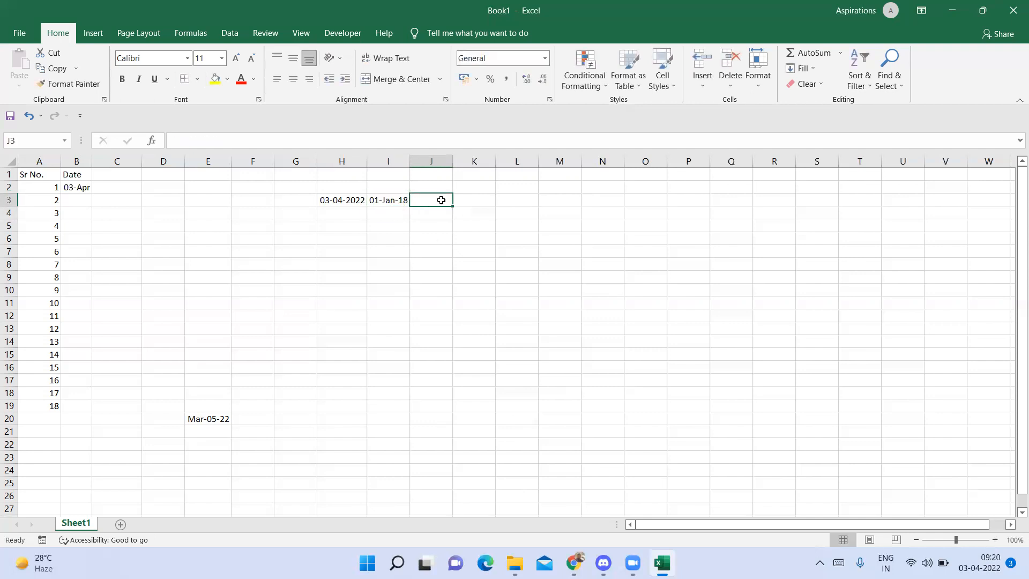
pyautogui.write('=')
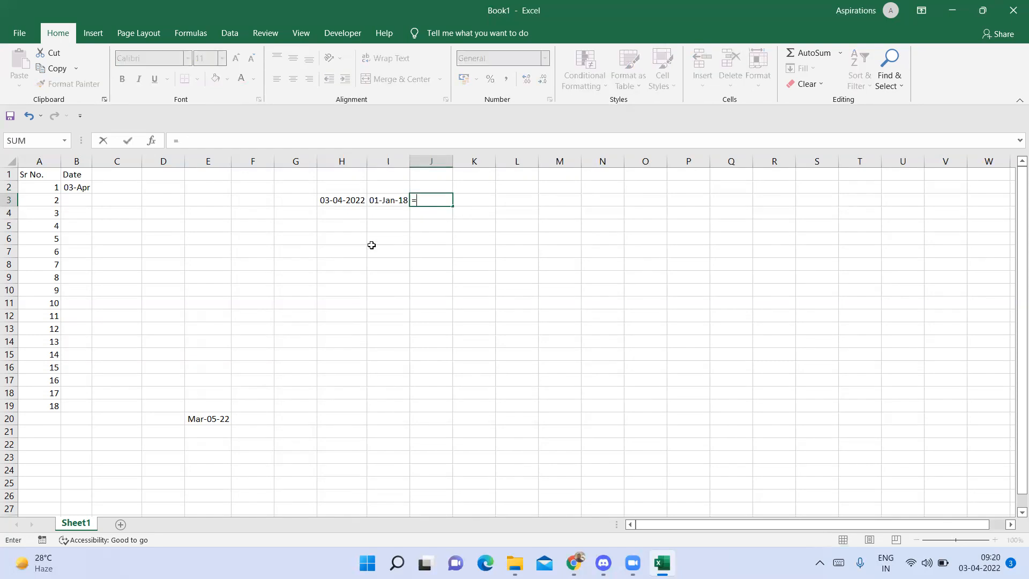
pyautogui.press('Left')
pyautogui.press('Left')
pyautogui.write('-')
pyautogui.press('Left')
pyautogui.press('Return')
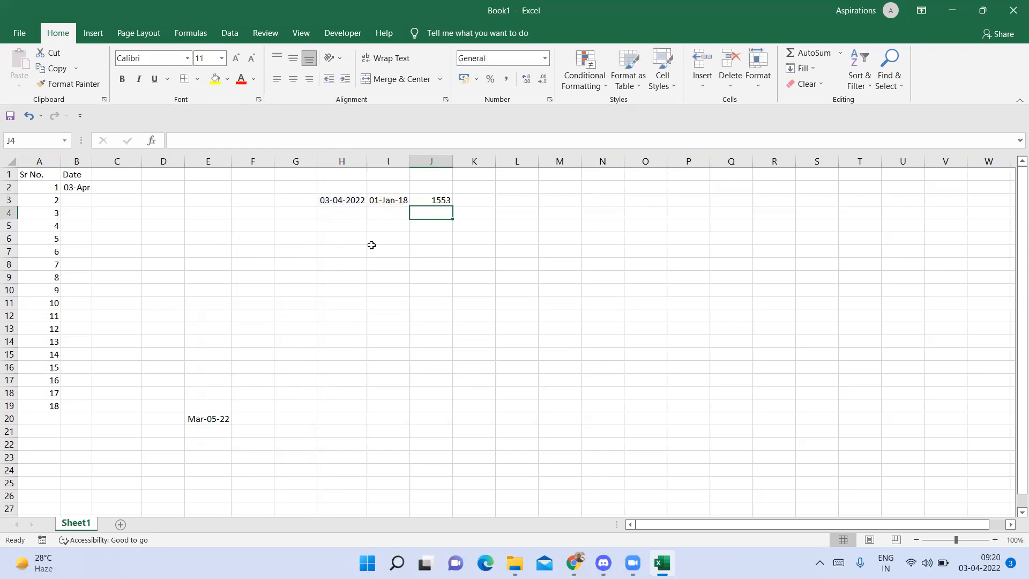
pyautogui.press('Up')
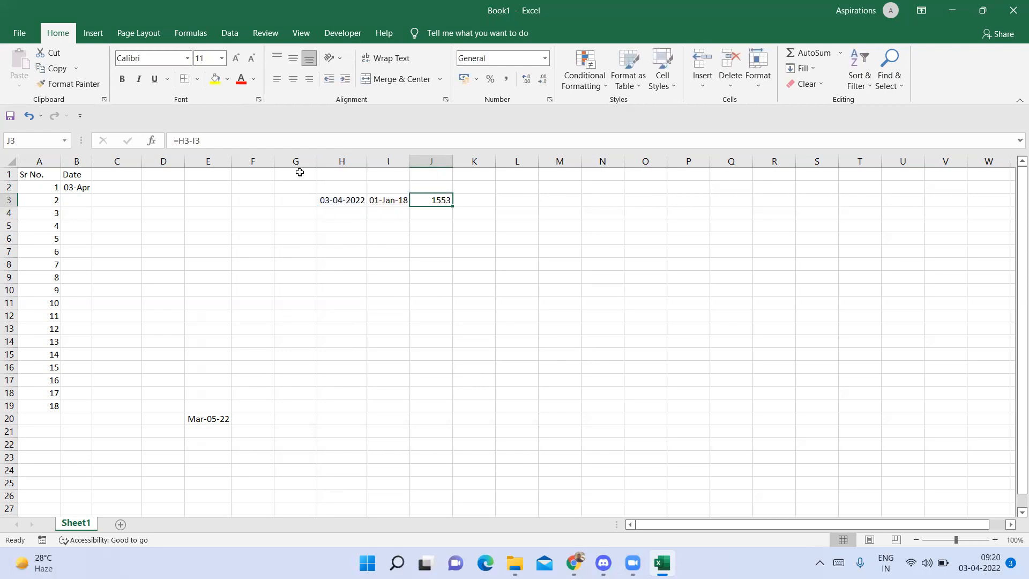
pyautogui.click(465, 201)
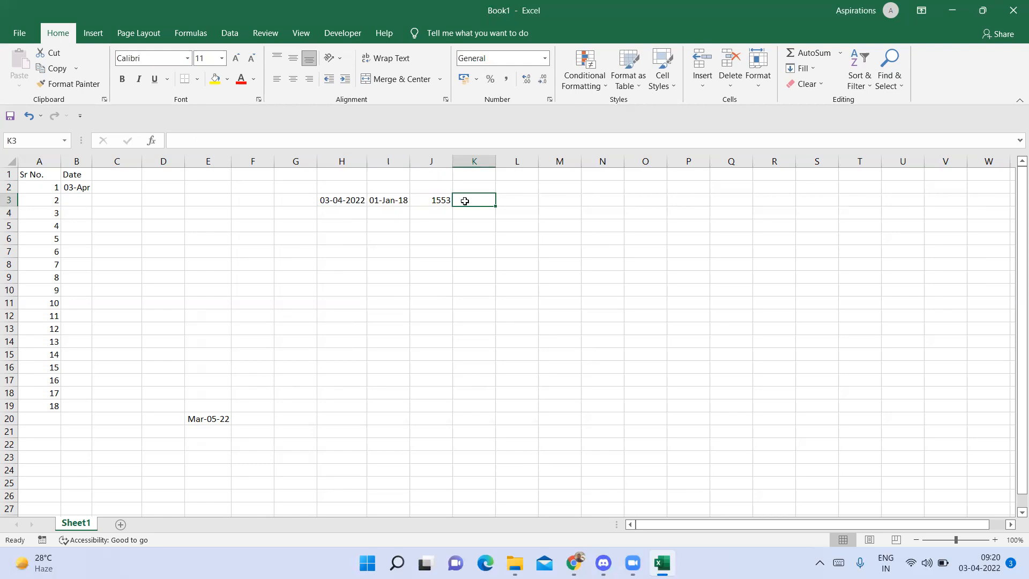
pyautogui.write('=')
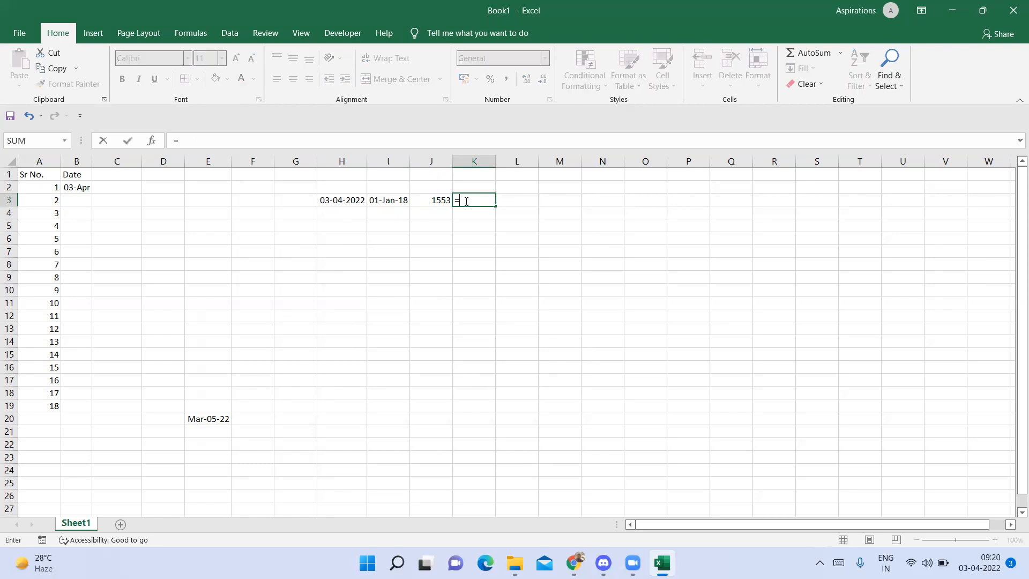
pyautogui.press('Left')
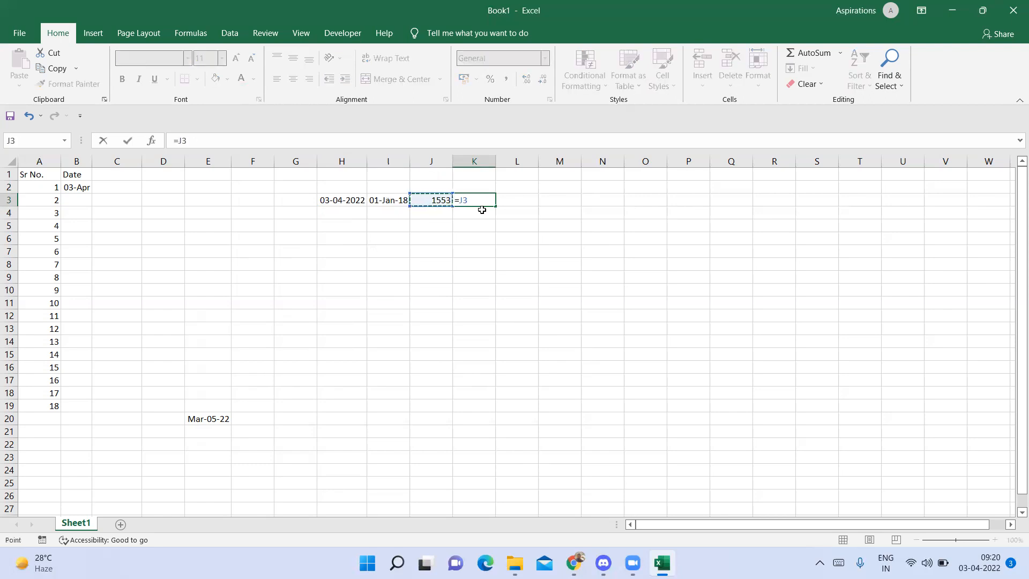
pyautogui.press('Escape')
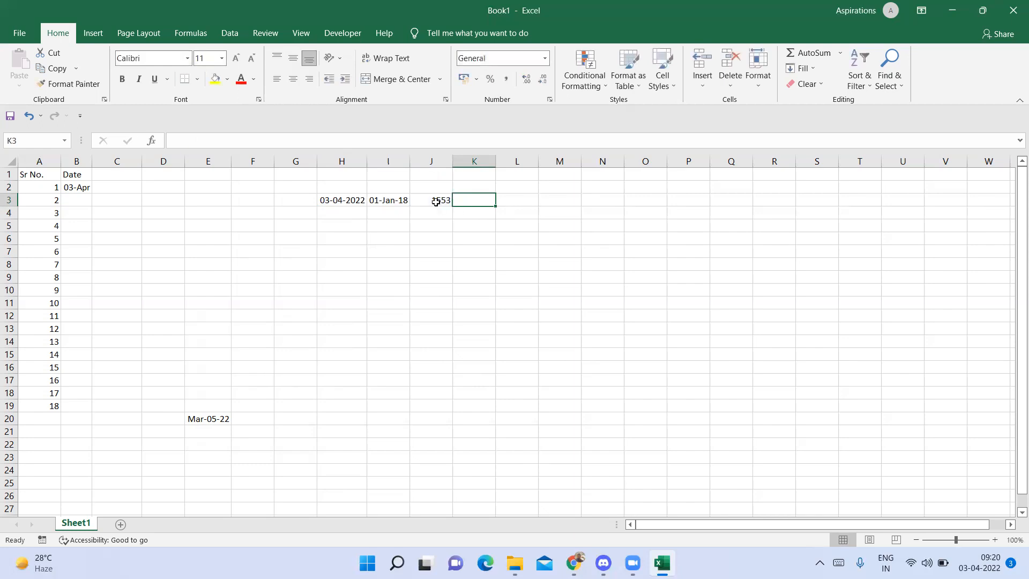
# Divide the day difference by 12 with the formula =J3/12 in cell K3.
pyautogui.click(435, 201)
pyautogui.click(481, 199)
pyautogui.write('=')
pyautogui.press('Left')
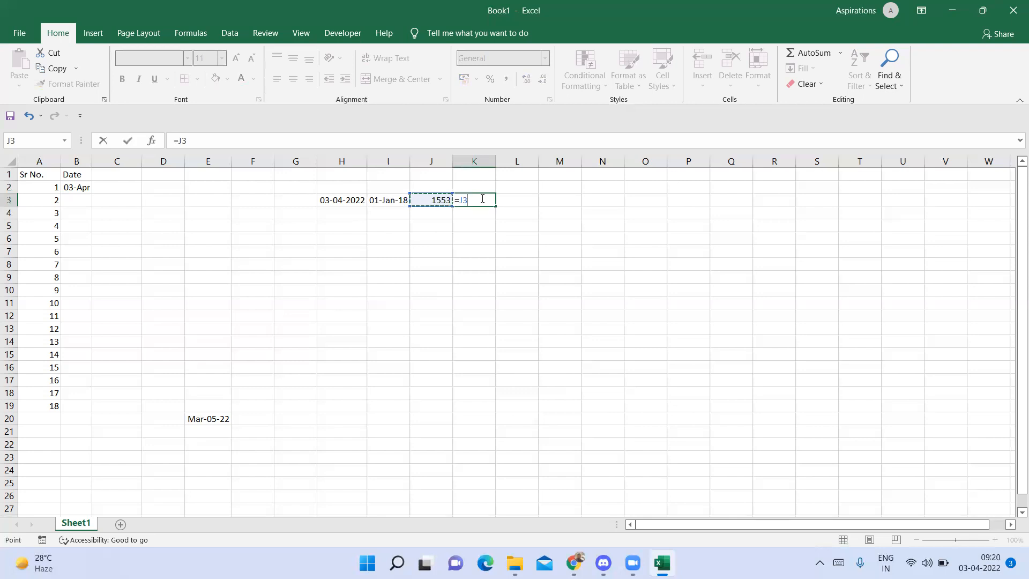
pyautogui.write('/12')
pyautogui.press('Return')
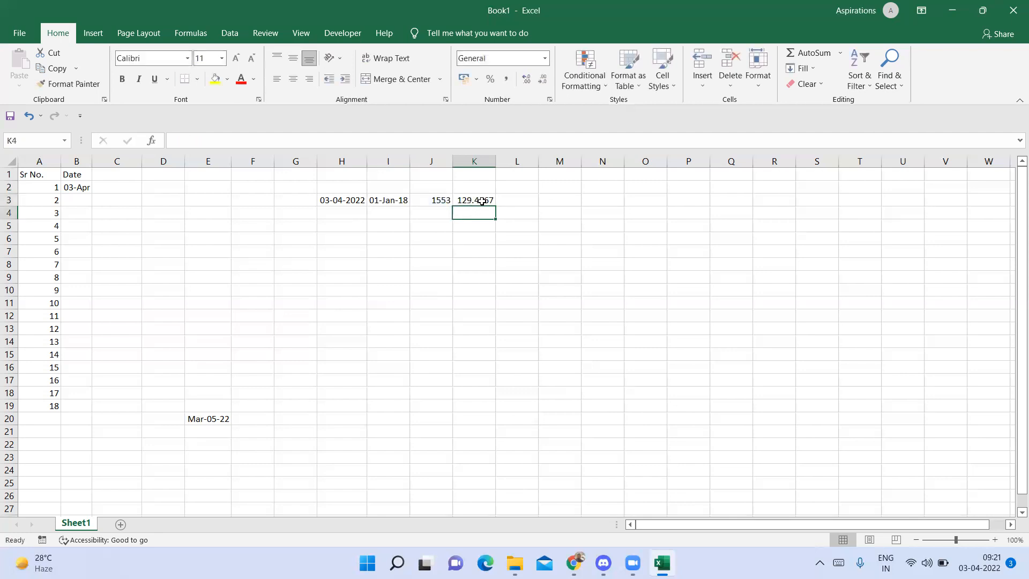
# Replace the formula in cell K3 with =J3/365 to convert the days to years.
pyautogui.click(482, 199)
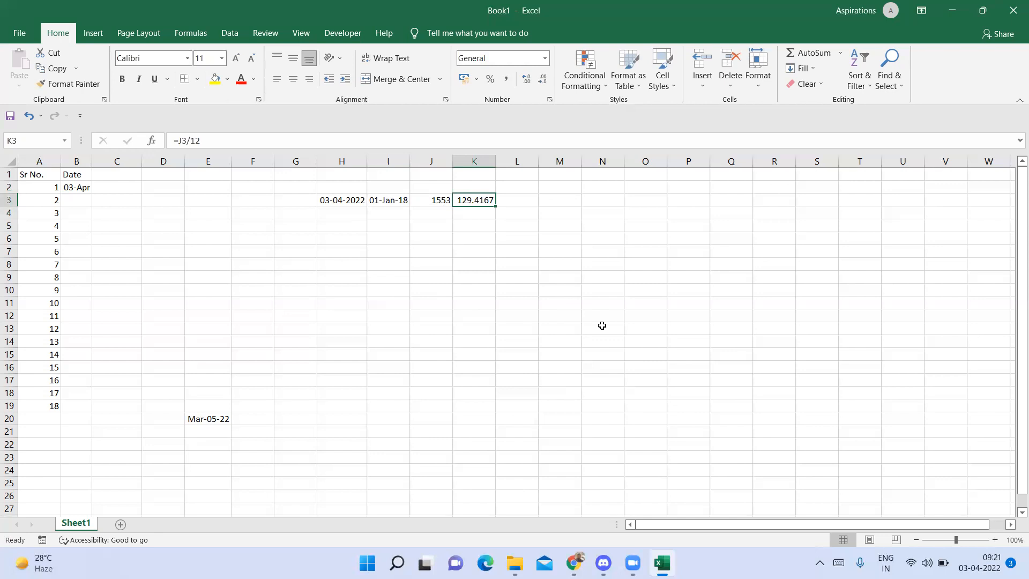
pyautogui.write('=')
pyautogui.press('Left')
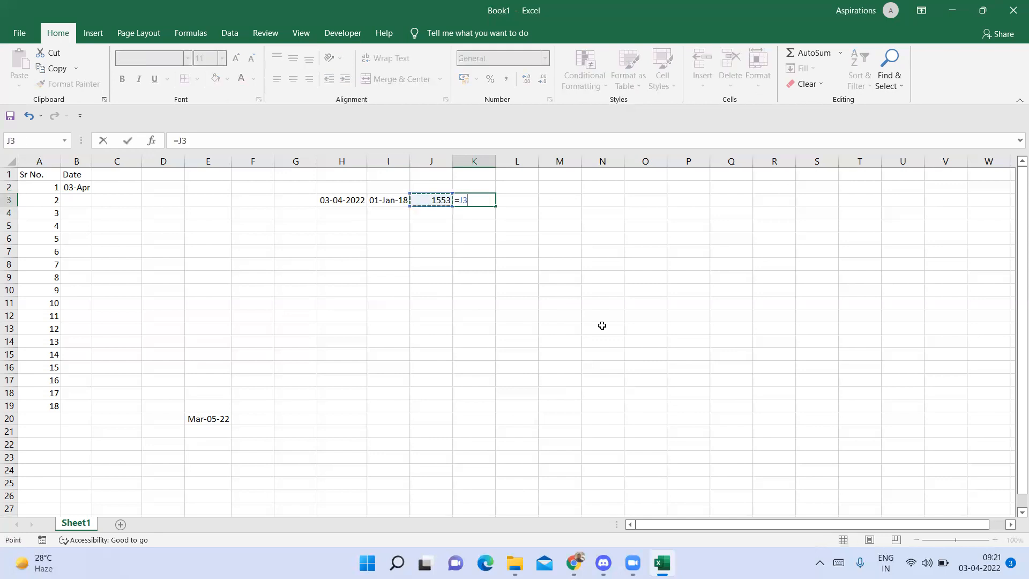
pyautogui.write('/365')
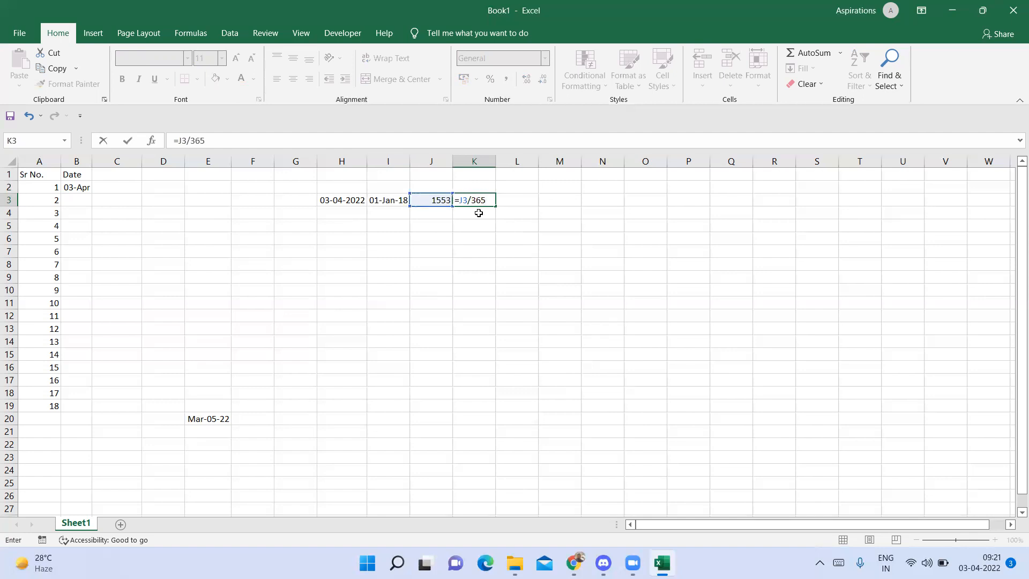
pyautogui.press('Return')
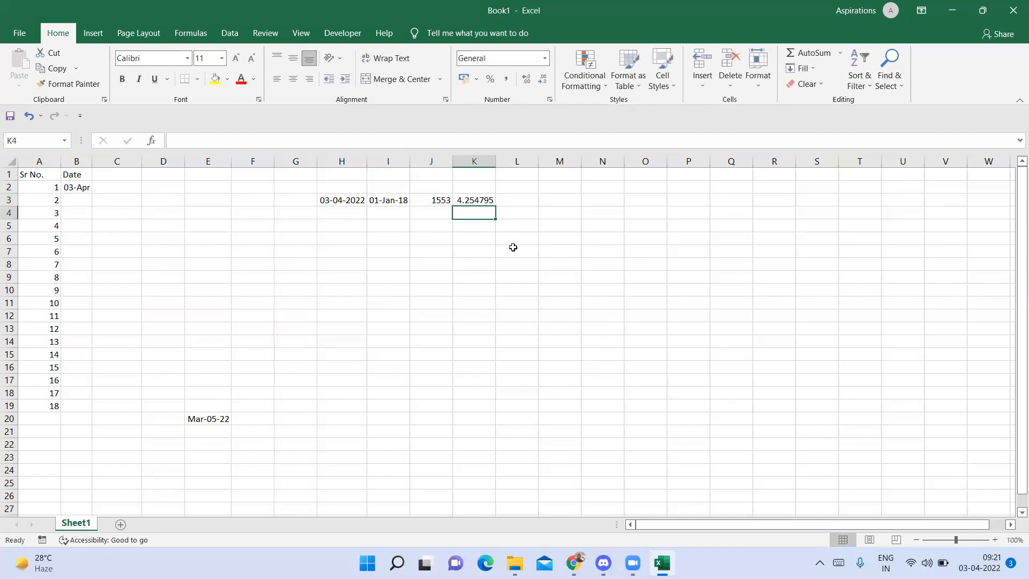
pyautogui.press('Up')
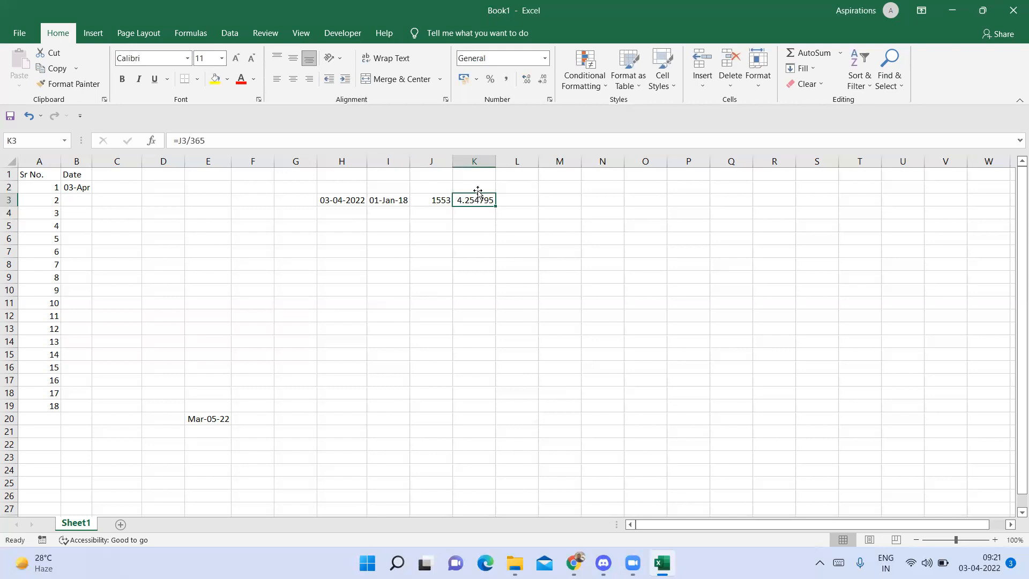
# Enter the heading Tenure in cell K2, above the year calculation.
pyautogui.press('Down')
pyautogui.press('Down')
pyautogui.press('Down')
pyautogui.press('Up')
pyautogui.press('Up')
pyautogui.press('Up')
pyautogui.press('Up')
pyautogui.write('Tenure')
pyautogui.press('Return')
# Examine the dates and formulas across cells H3 to K3 that make up the tenure calculation.
pyautogui.press('Left')
pyautogui.press('Left')
pyautogui.press('Left')
pyautogui.press('Right')
pyautogui.press('Left')
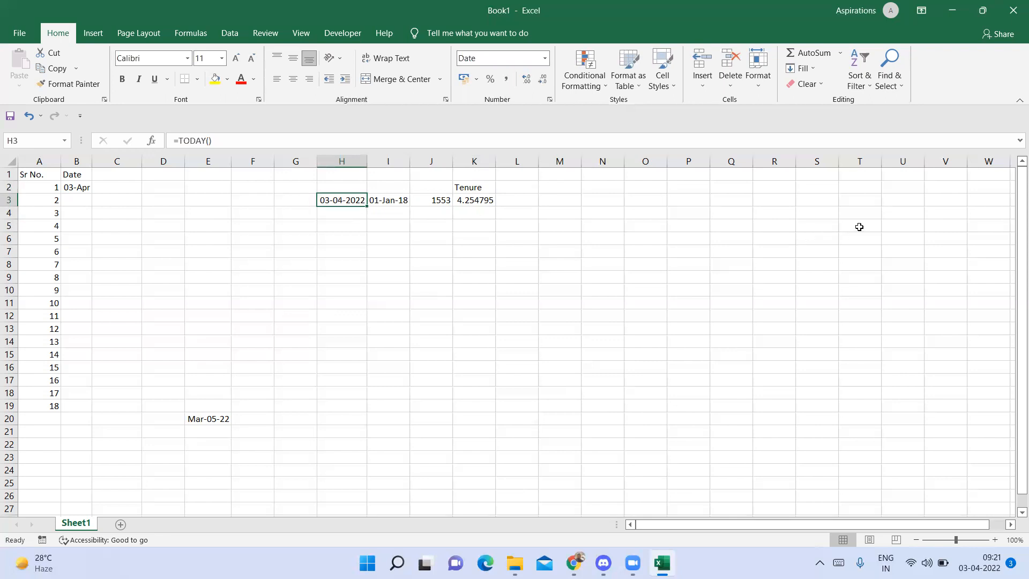
pyautogui.click(478, 200)
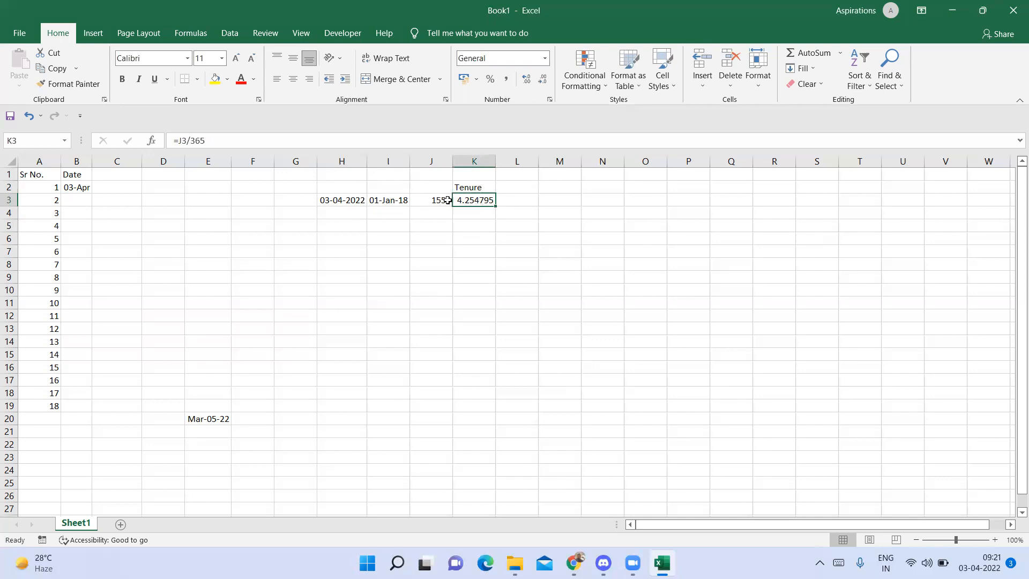
pyautogui.click(327, 200)
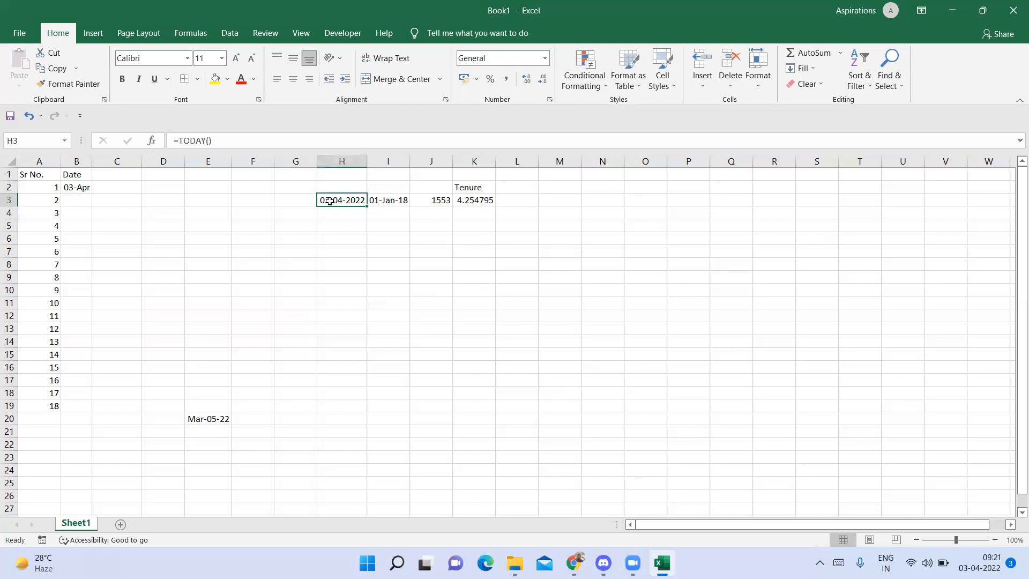
pyautogui.click(467, 199)
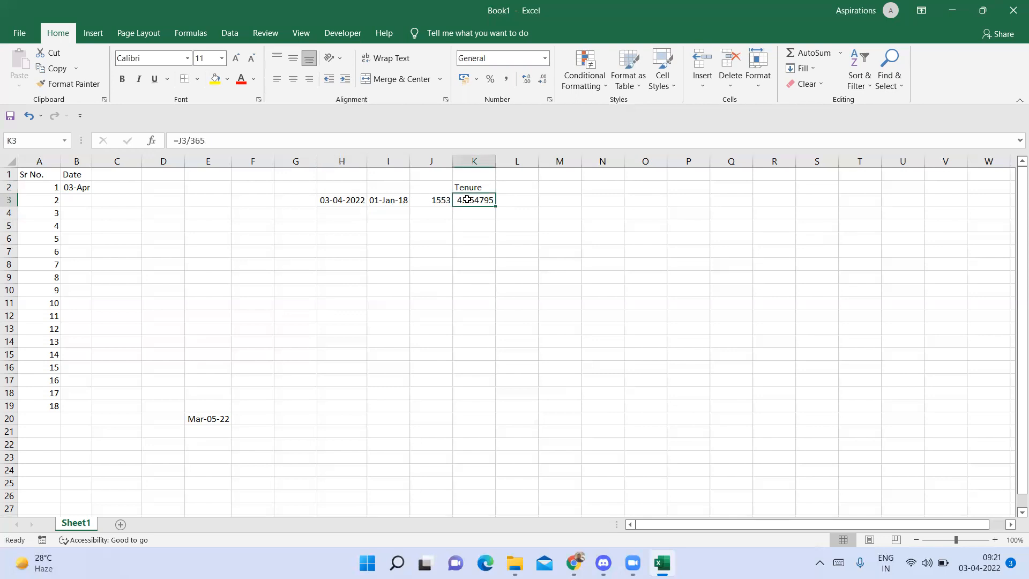
pyautogui.click(437, 197)
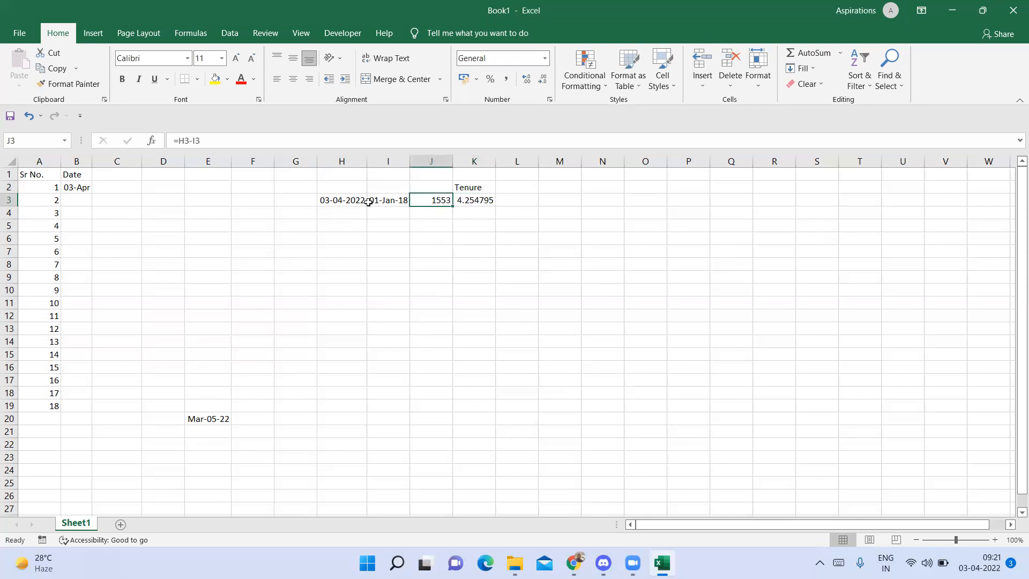
# Replace the formula in cell J3 with =TODAY()-I3 so it no longer depends on H3.
pyautogui.doubleClick(434, 200)
pyautogui.press('Escape')
pyautogui.write('=tod')
pyautogui.press('Tab')
pyautogui.write(')-')
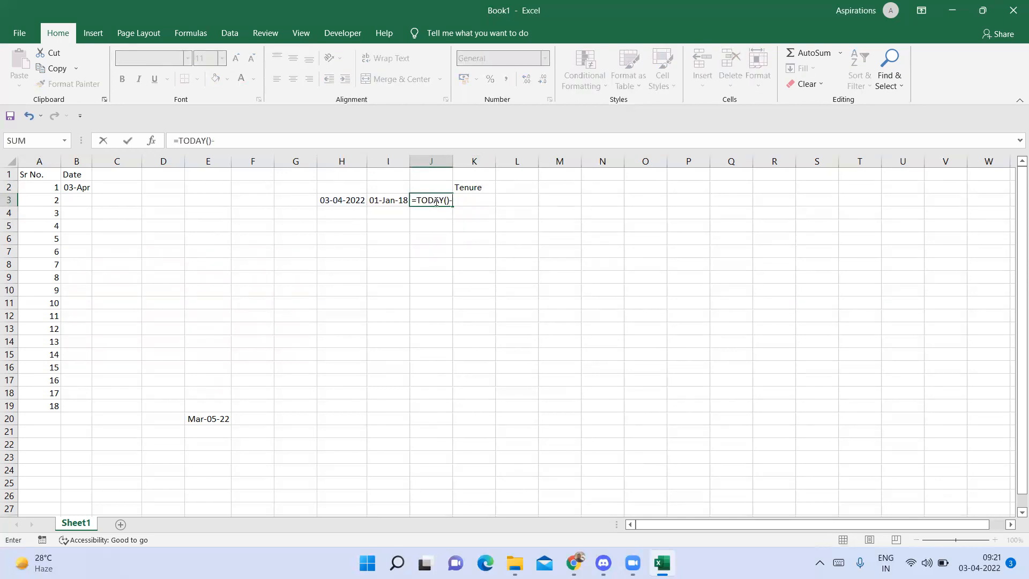
pyautogui.click(388, 200)
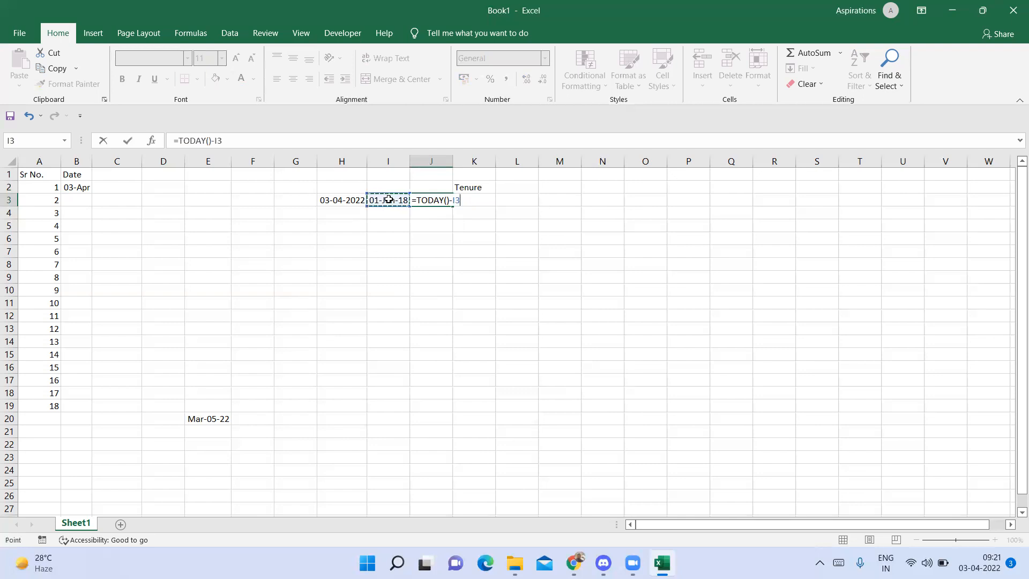
pyautogui.press('Return')
# Clear the TODAY() formula from cell H3.
pyautogui.press('Up')
pyautogui.press('Left')
pyautogui.press('Left')
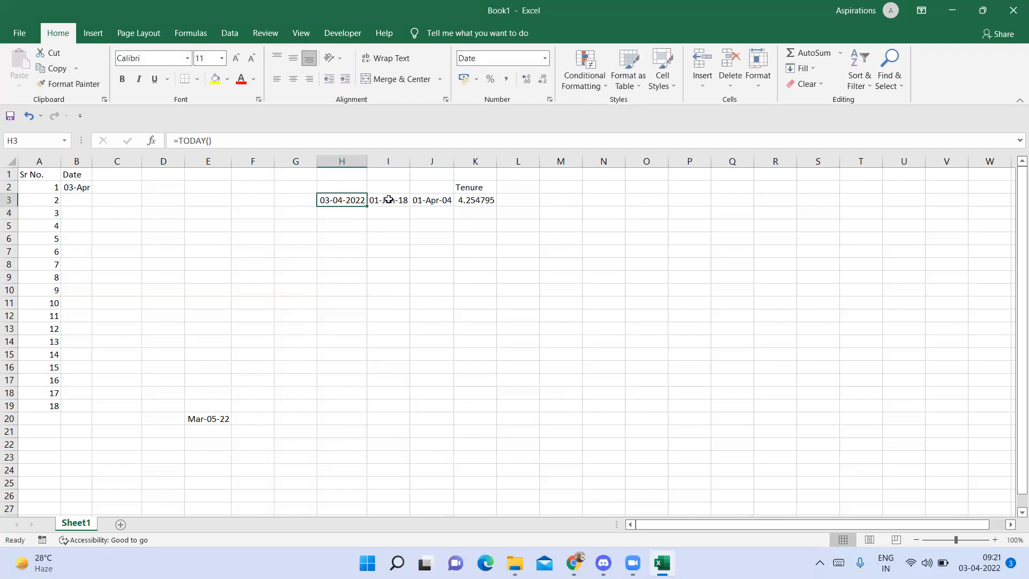
pyautogui.press('Delete')
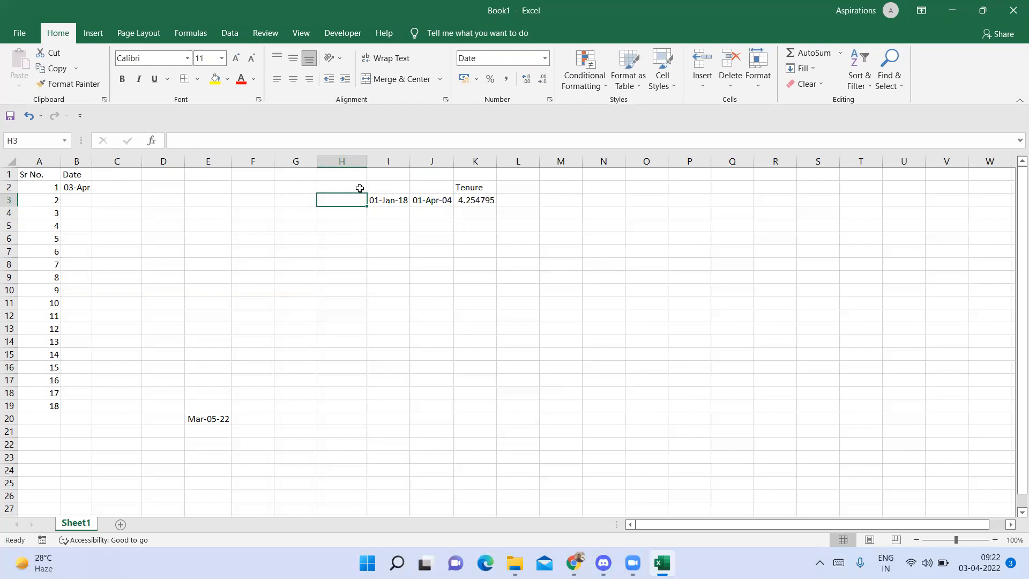
# Extend the formula in cell J3 to =(TODAY()-I3)/365, keeping the cell selected.
pyautogui.click(431, 200)
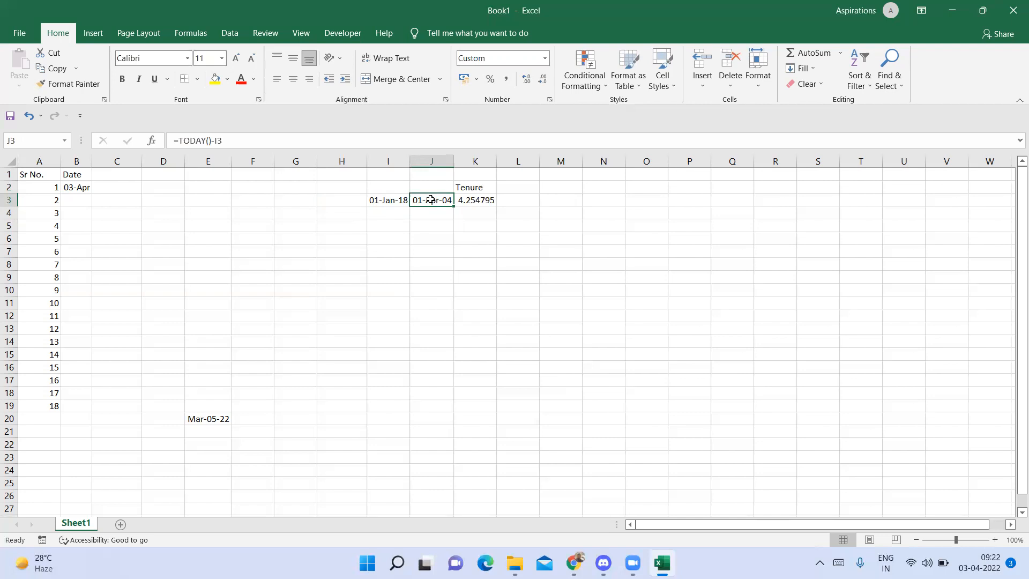
pyautogui.click(467, 200)
pyautogui.click(423, 201)
pyautogui.doubleClick(432, 200)
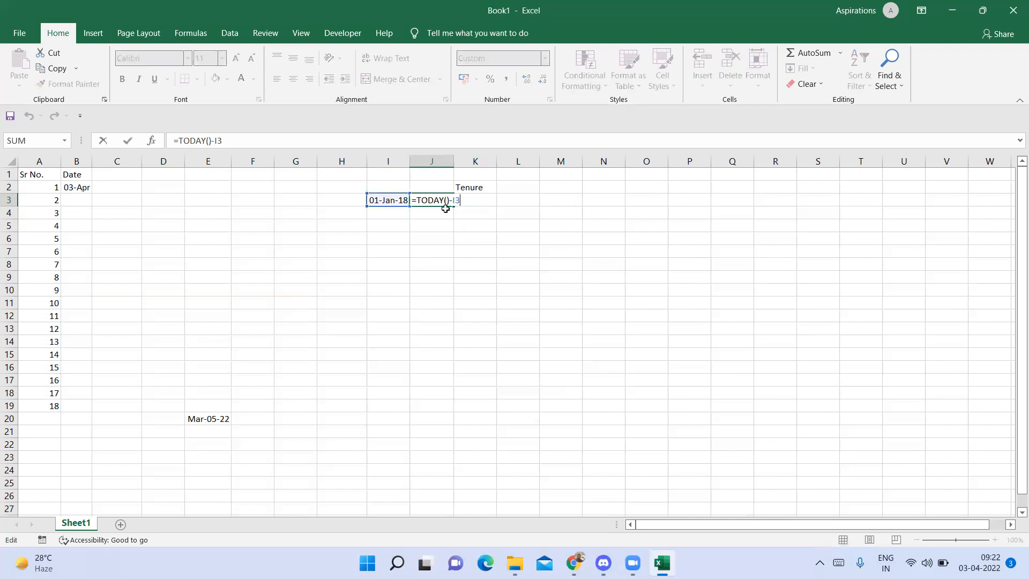
pyautogui.write(')')
pyautogui.write('(')
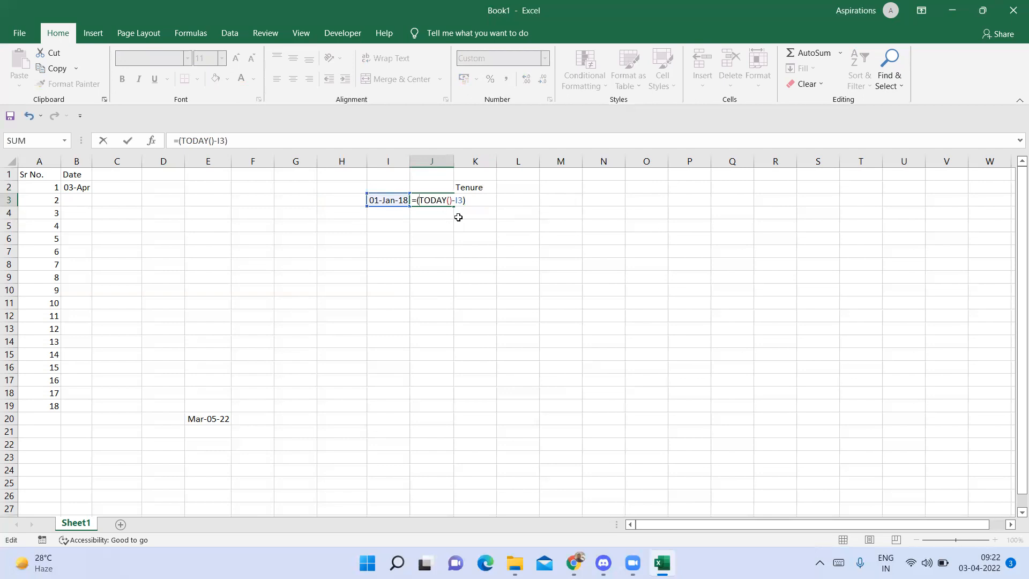
pyautogui.press('Right')
pyautogui.press('Right')
pyautogui.press('Right')
pyautogui.press('Right')
pyautogui.press('Right')
pyautogui.press('Right')
pyautogui.press('Right')
pyautogui.press('Right')
pyautogui.press('Right')
pyautogui.press('Right')
pyautogui.write('/365')
pyautogui.press('Return')
pyautogui.press('Up')
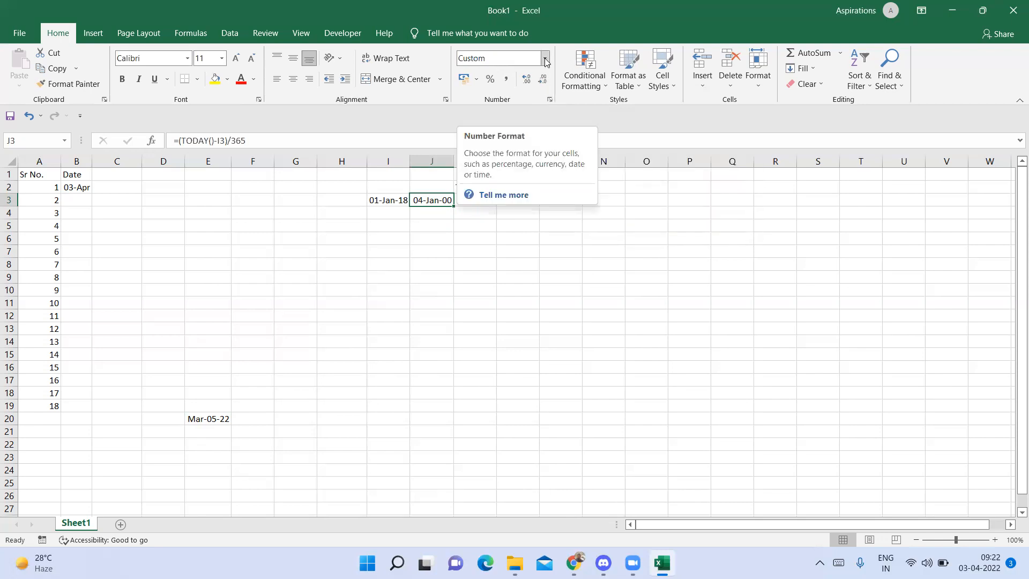
# Format cell J3 as General and clear the Tenure heading and its formula in K2:K3.
pyautogui.hotkey('ctrl', '1')
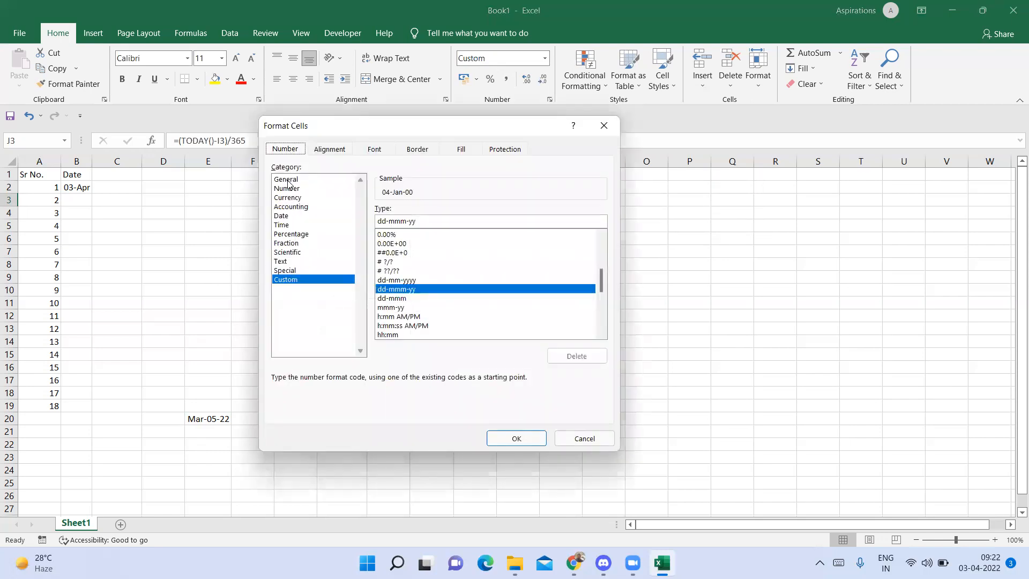
pyautogui.click(290, 180)
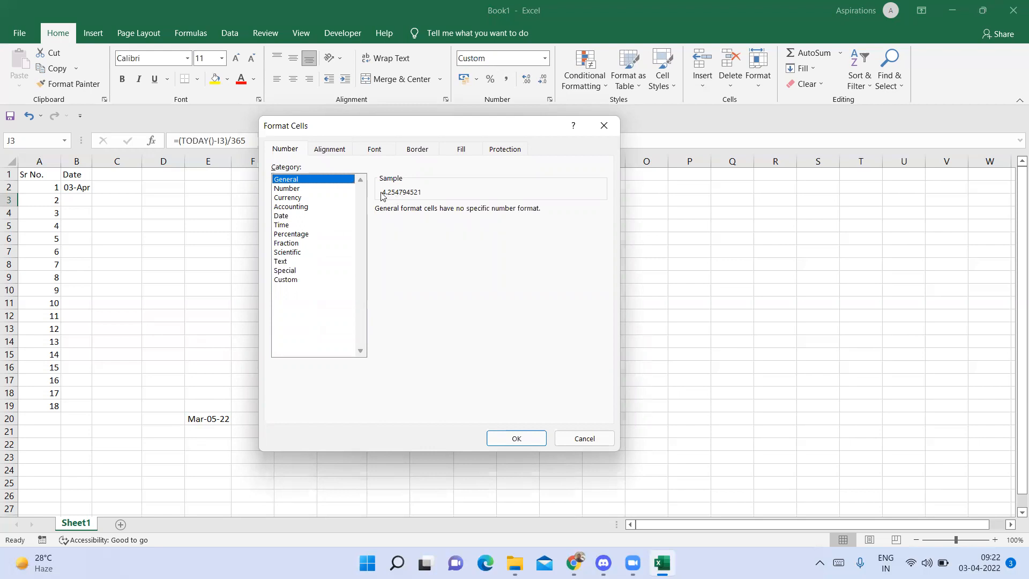
pyautogui.click(516, 438)
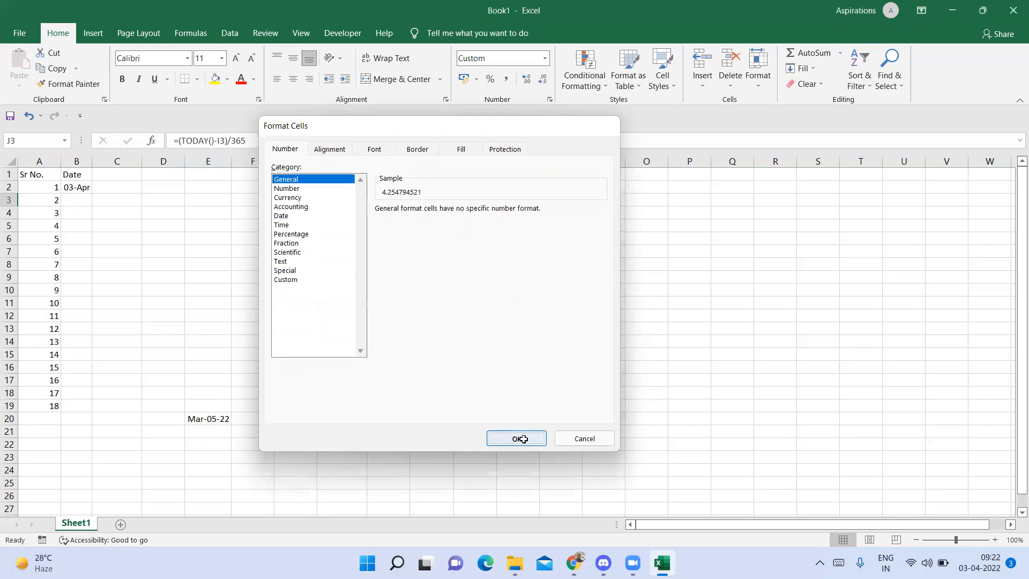
pyautogui.moveTo(472, 186); pyautogui.dragTo(472, 201)
pyautogui.press('Delete')
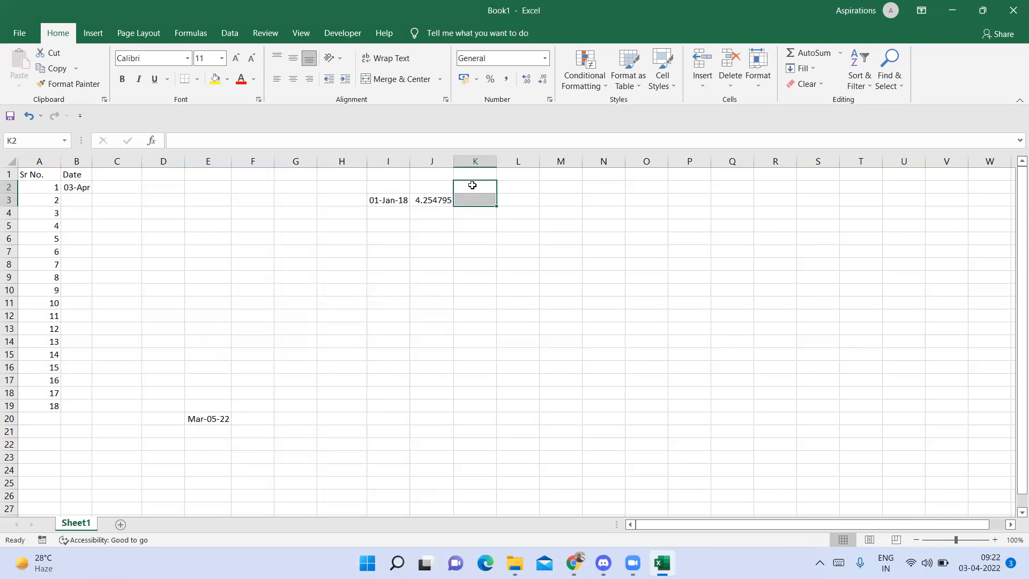
# Increase the decimals shown in the tenure result in cell J3 to ten places.
pyautogui.click(433, 200)
pyautogui.click(543, 76)
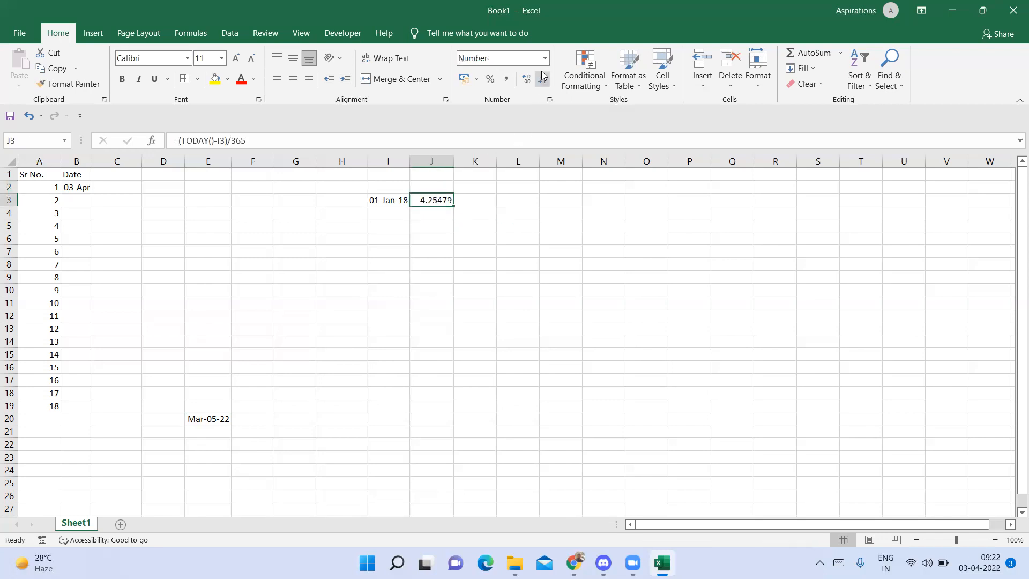
pyautogui.click(527, 80)
pyautogui.click(527, 80)
pyautogui.click(527, 80)
pyautogui.click(527, 80)
pyautogui.click(527, 80)
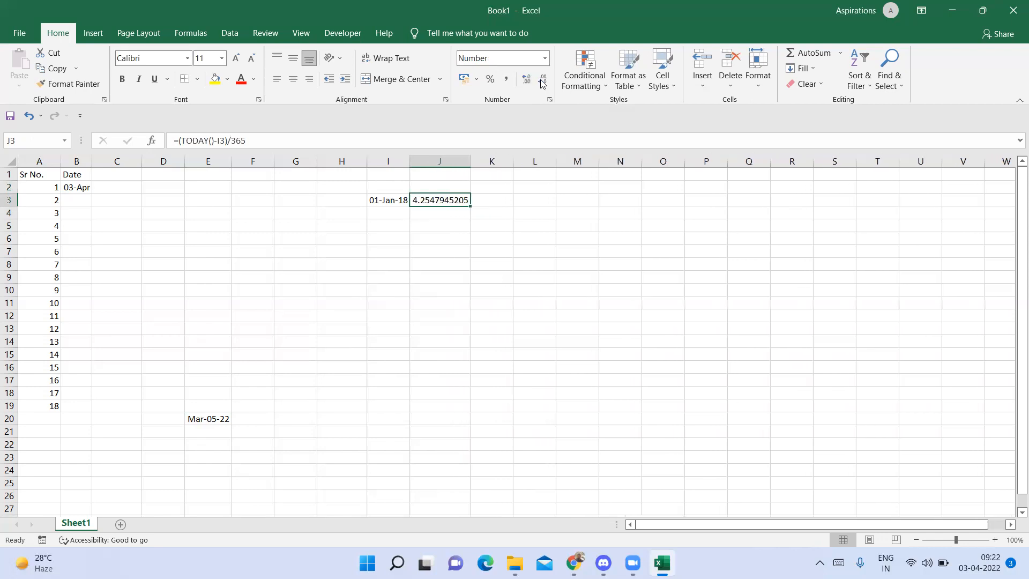
# Reduce the tenure result in cell J3 to two decimal places.
pyautogui.click(546, 83)
pyautogui.click(546, 84)
pyautogui.click(546, 84)
pyautogui.click(543, 80)
pyautogui.click(543, 80)
pyautogui.click(543, 79)
pyautogui.click(543, 79)
pyautogui.click(543, 80)
pyautogui.click(543, 80)
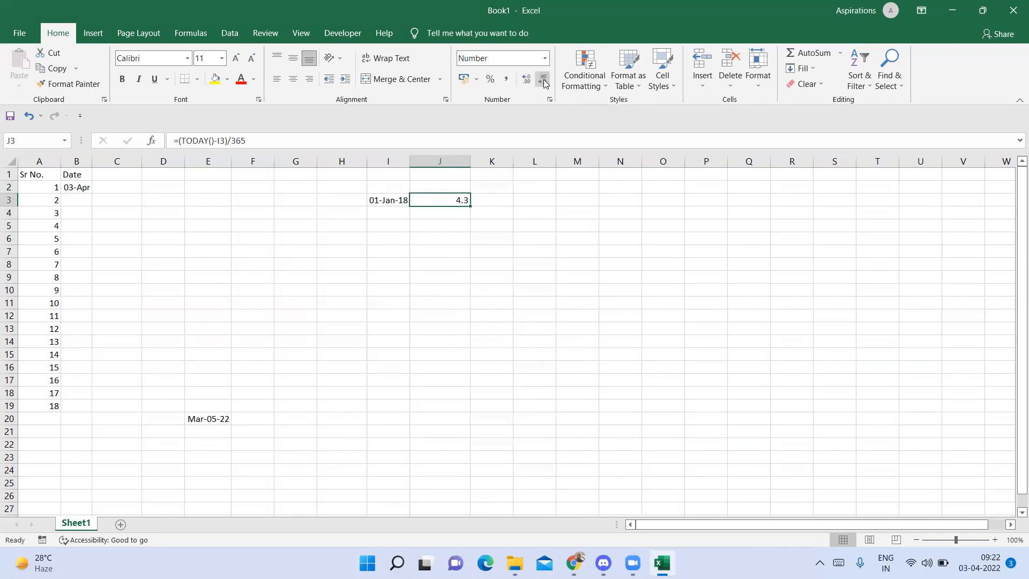
pyautogui.click(527, 80)
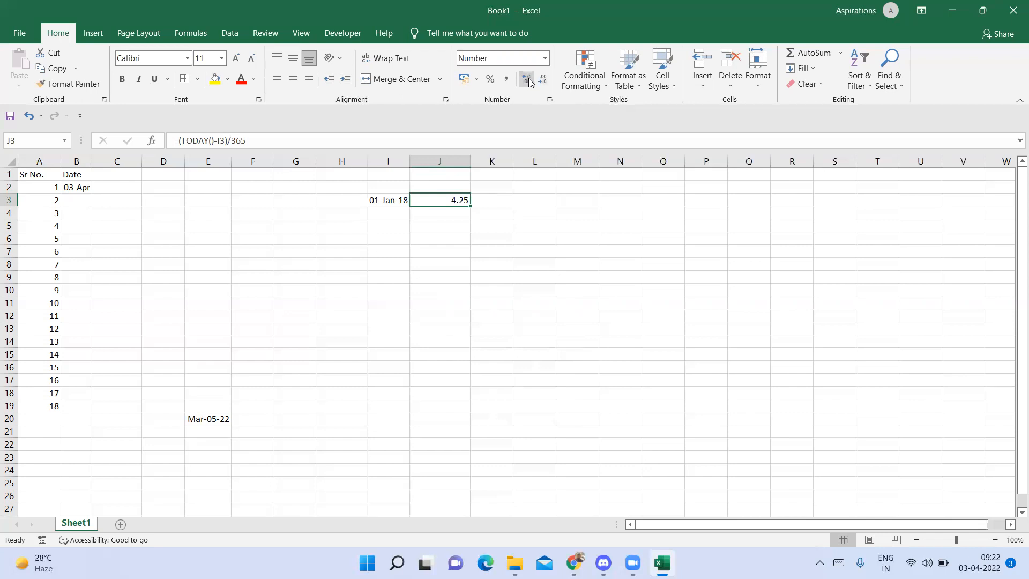
# Enter the headings Tenure in cell J2 and DOJ in cell I2.
pyautogui.click(426, 185)
pyautogui.write('Tenure')
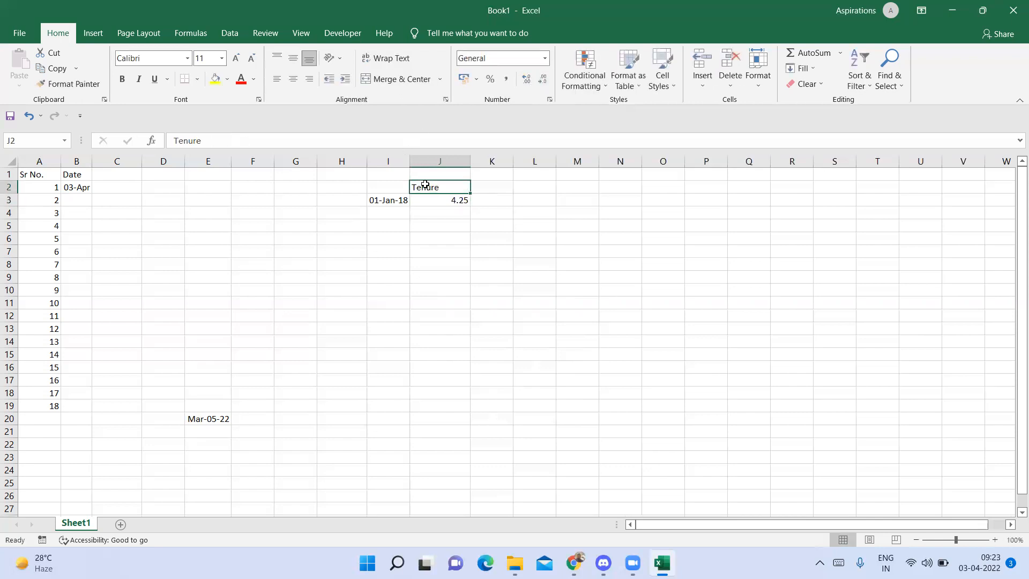
pyautogui.press('Left')
pyautogui.write('DOJ')
pyautogui.press('Return')
pyautogui.press('Up')
# Centre the contents of the DOJ and Tenure block I2:J3 horizontally.
pyautogui.hotkey('ctrl', 'a')
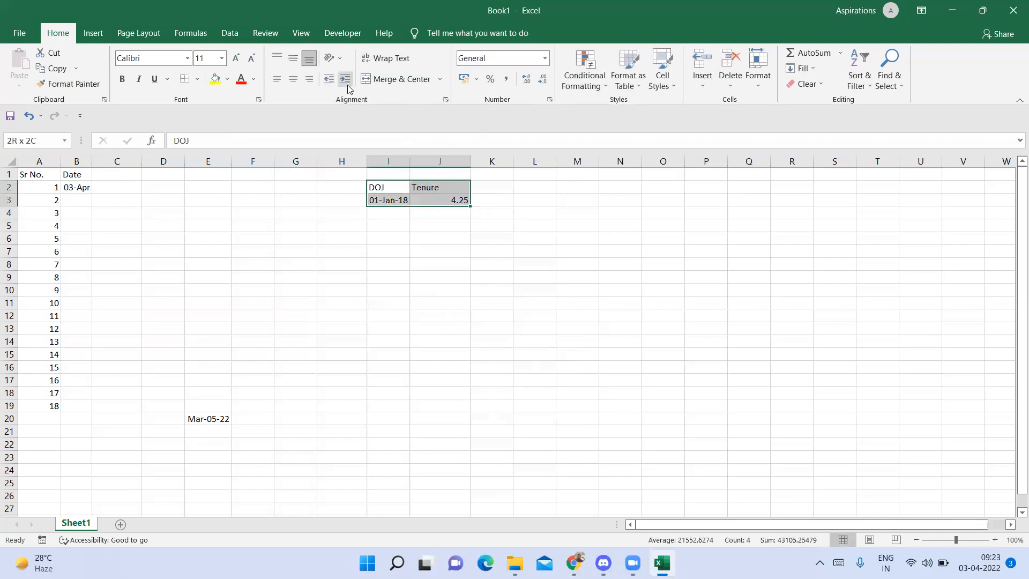
pyautogui.click(301, 76)
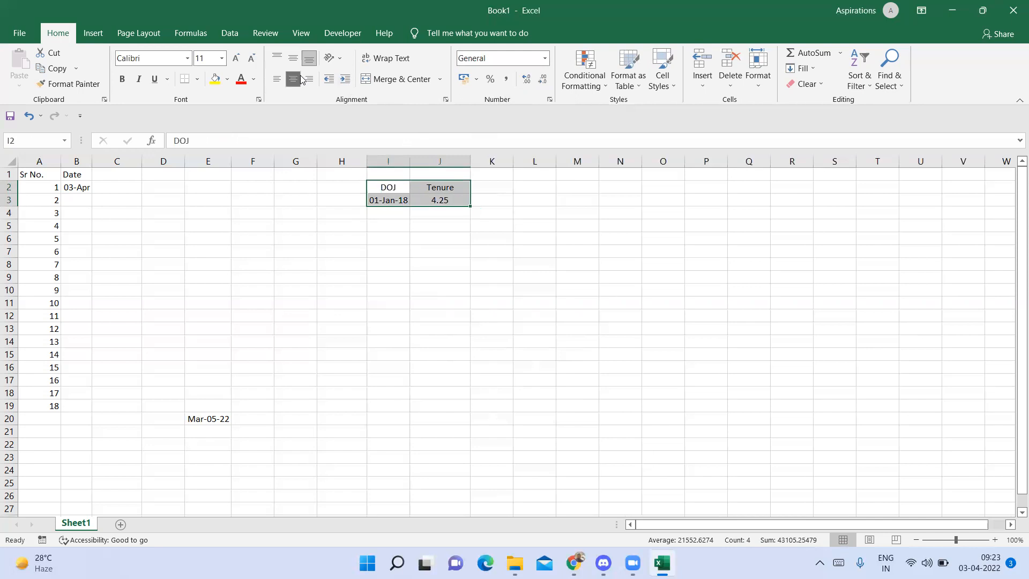
pyautogui.click(454, 195)
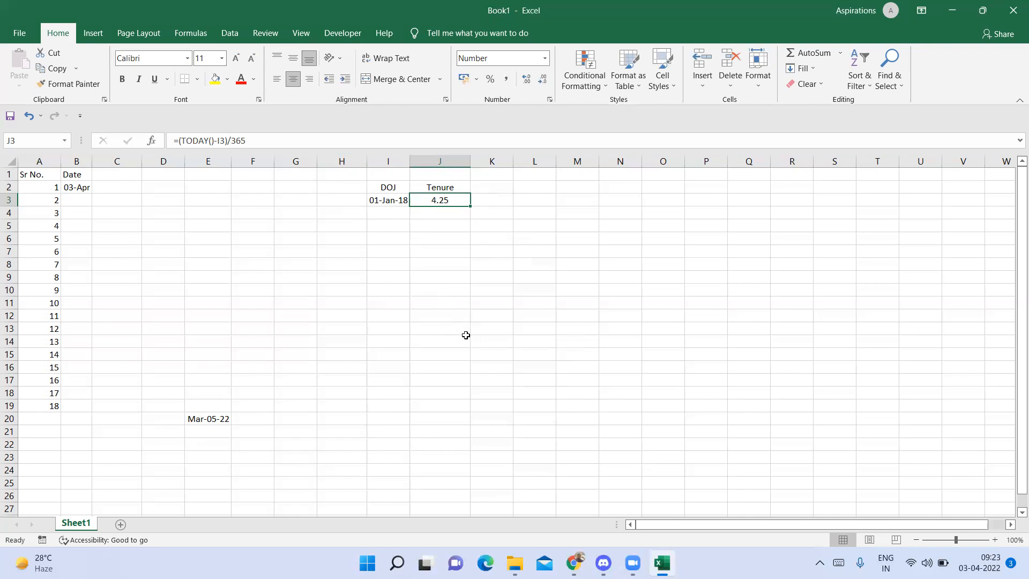
pyautogui.moveTo(337, 202); pyautogui.dragTo(117, 214)
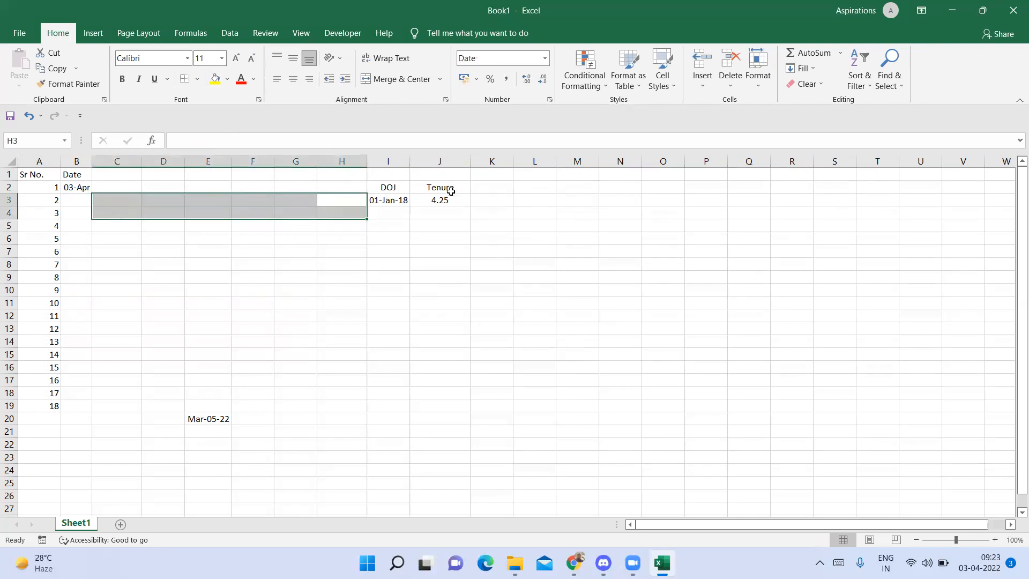
pyautogui.click(346, 200)
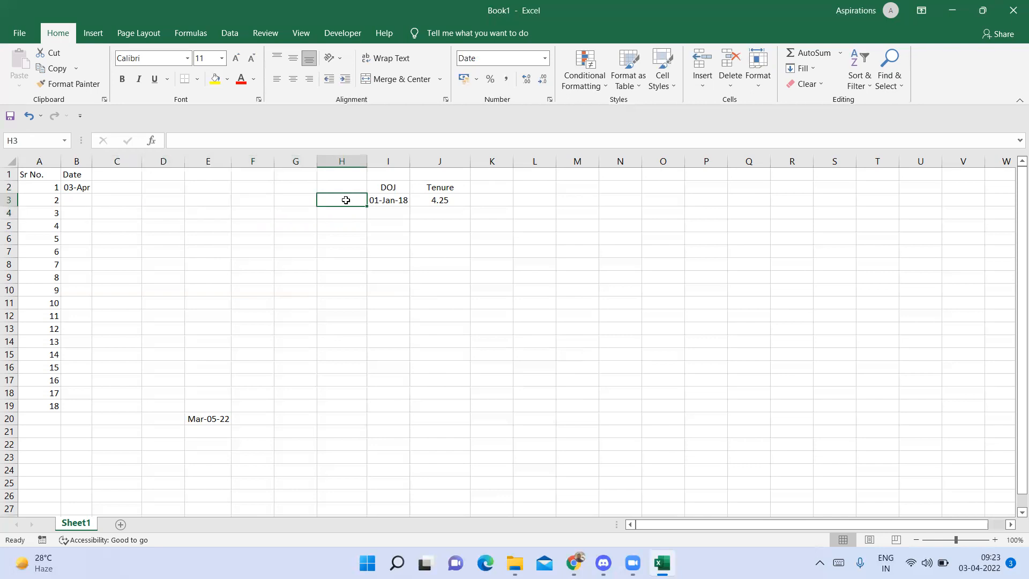
pyautogui.moveTo(346, 200); pyautogui.dragTo(124, 200)
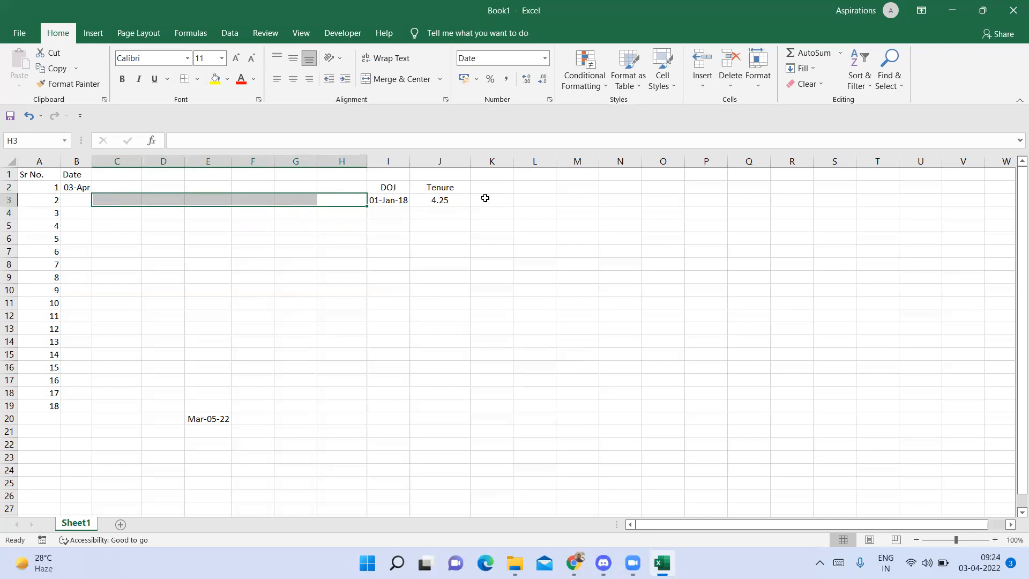
# Enter the value 4.5 in cell H3, beside the date of joining.
pyautogui.click(351, 200)
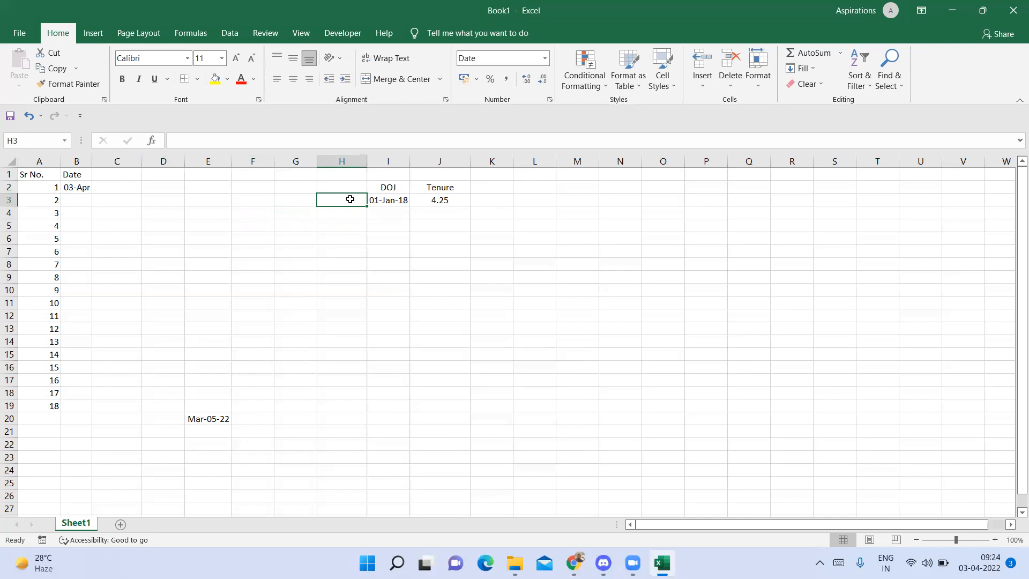
pyautogui.write('4.5')
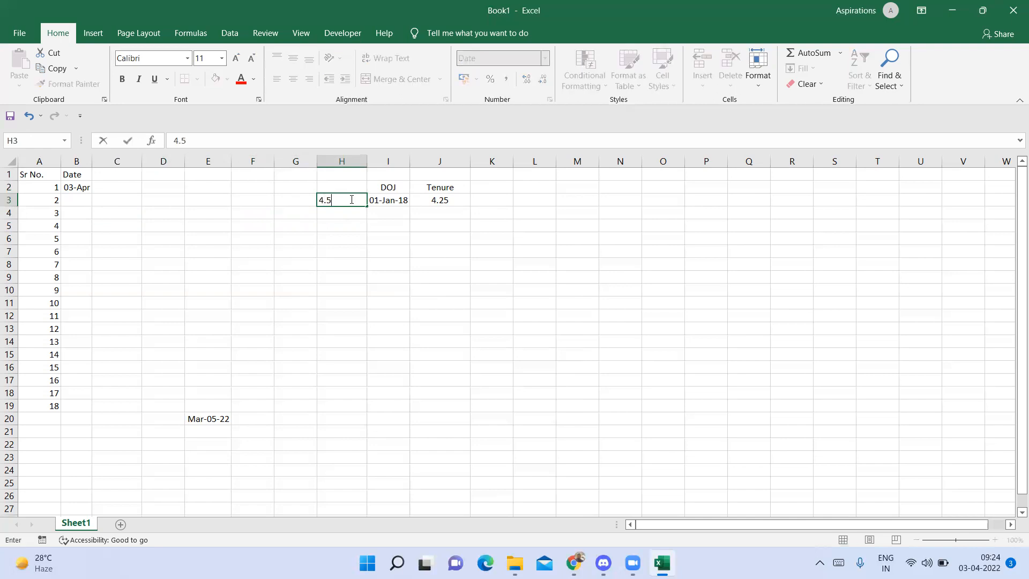
pyautogui.write('.25')
pyautogui.click(483, 202)
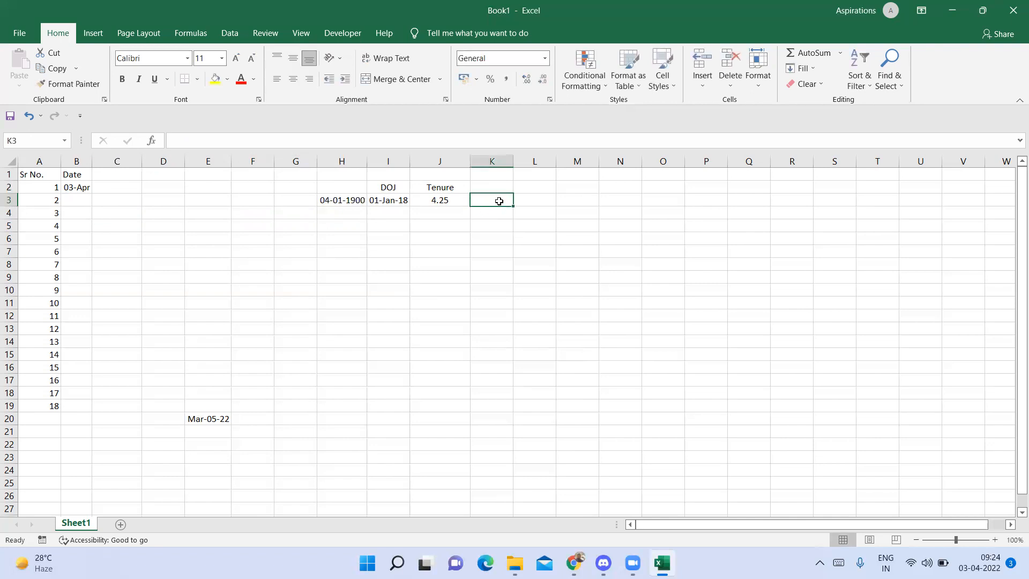
# Change the format of cell H3 to the Number category in the Format Cells dialog.
pyautogui.click(339, 201)
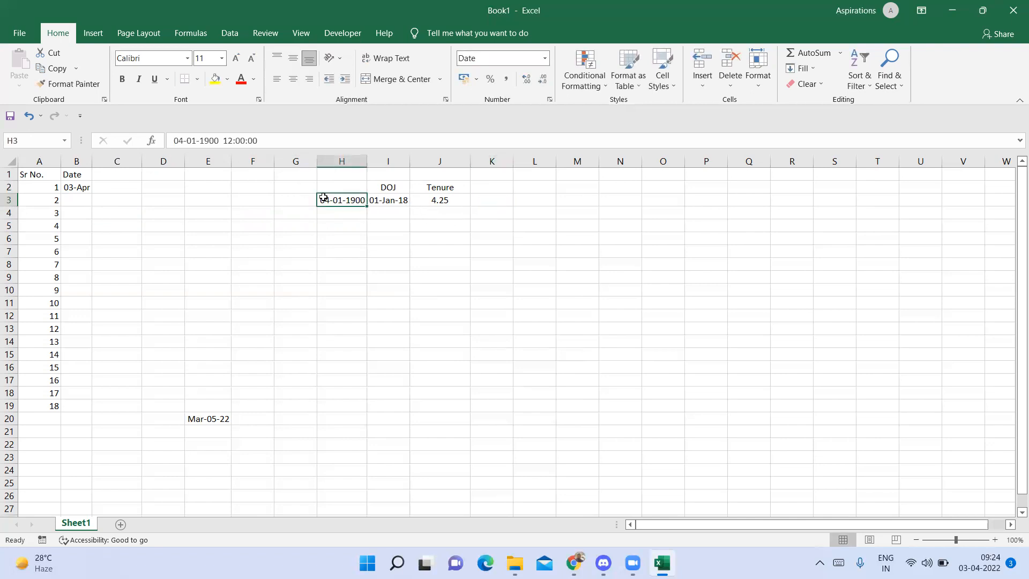
pyautogui.hotkey('ctrl', '1')
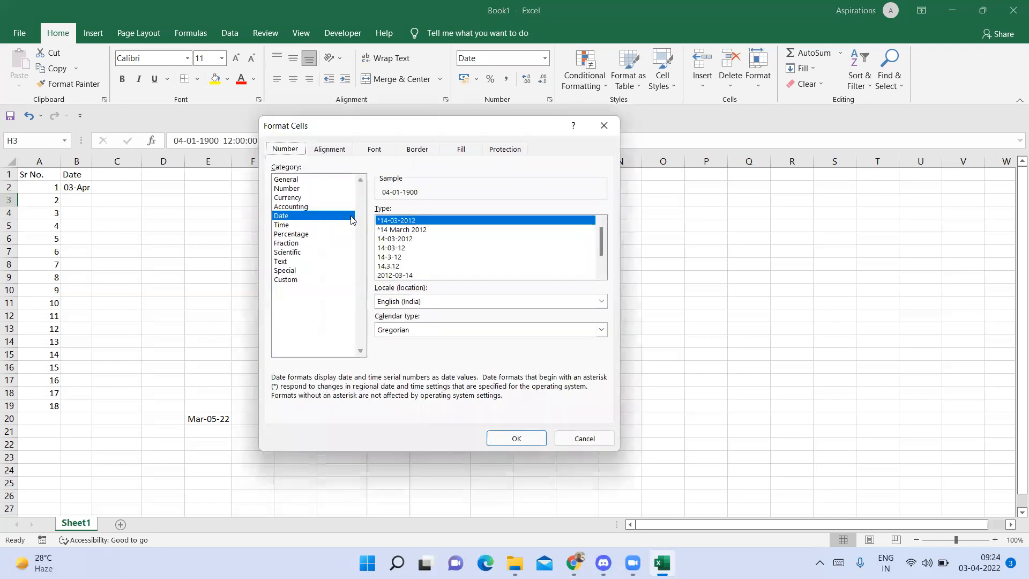
pyautogui.click(298, 181)
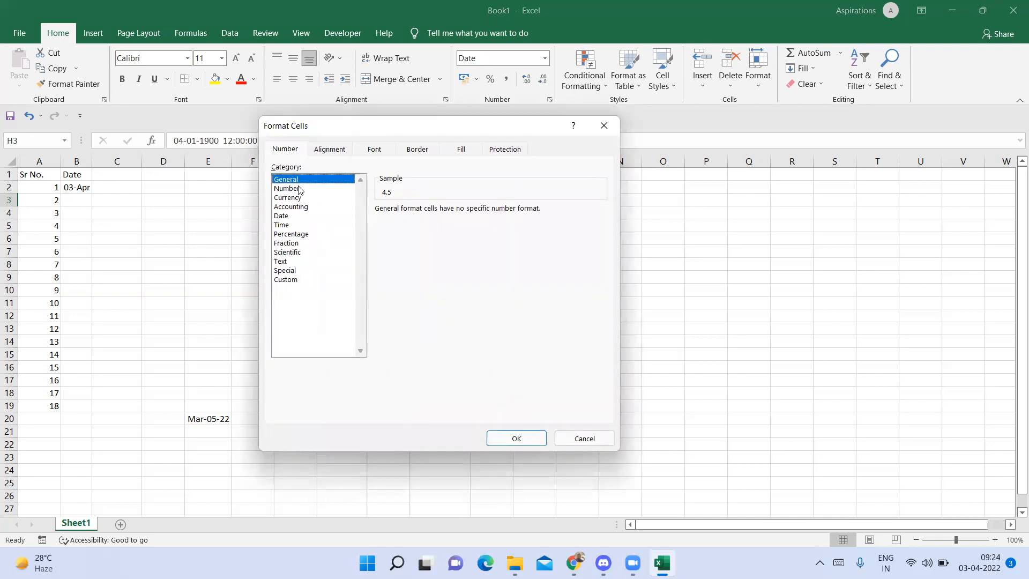
pyautogui.click(298, 189)
pyautogui.click(531, 437)
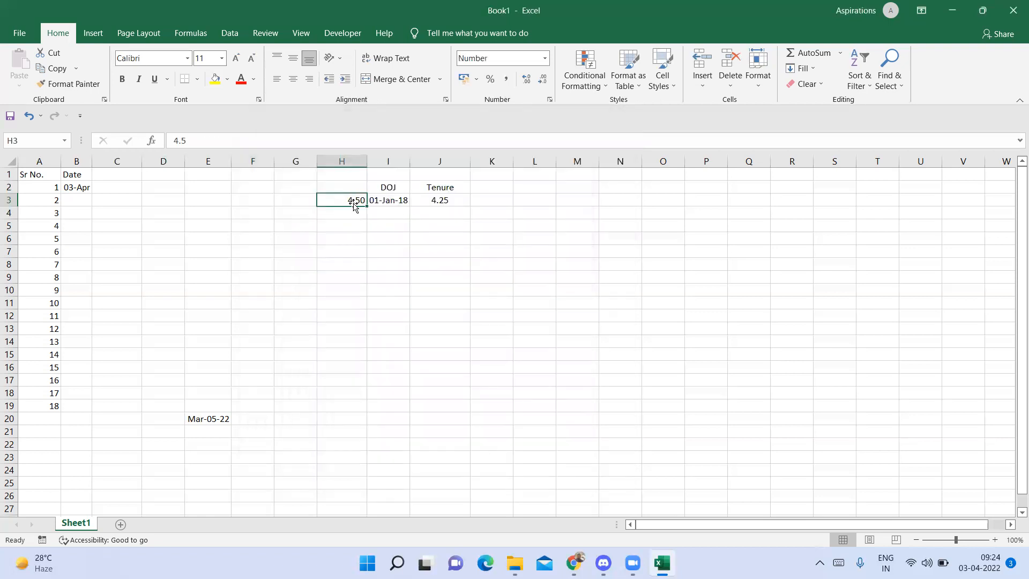
pyautogui.click(479, 200)
pyautogui.write('=')
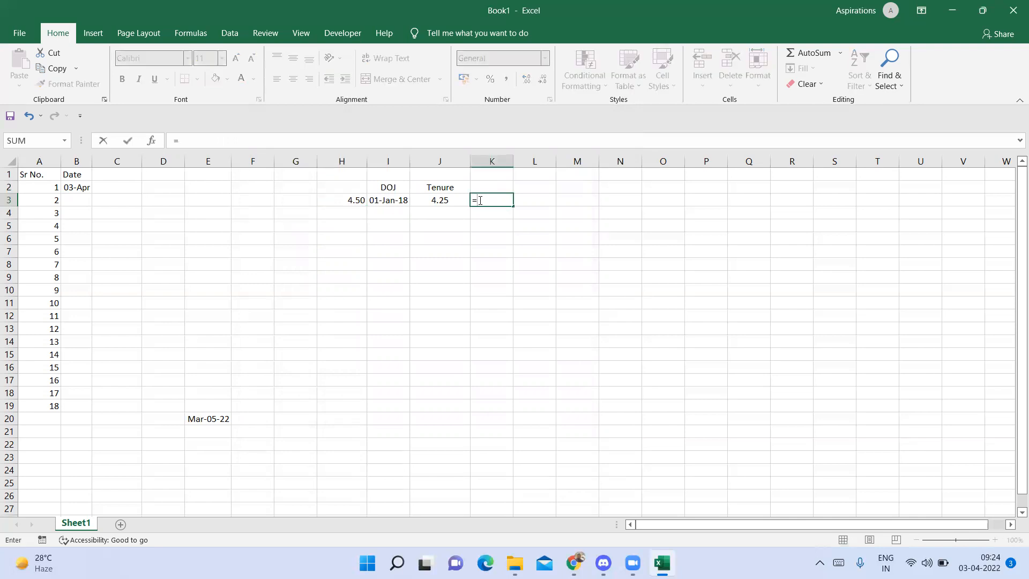
pyautogui.write('if')
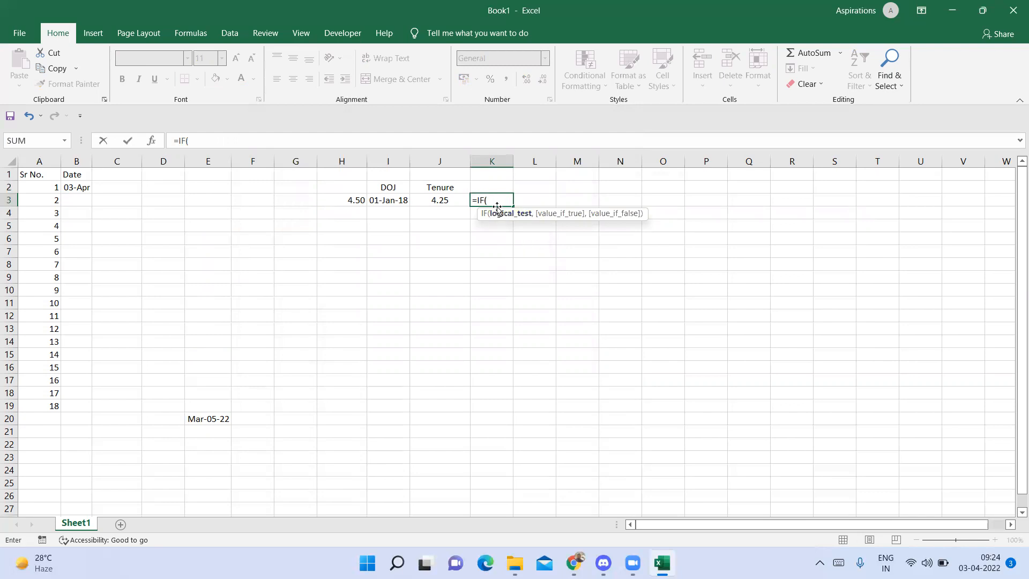
pyautogui.press('Escape')
# Fill the tenure formula from cell J3 down to J22.
pyautogui.click(296, 201)
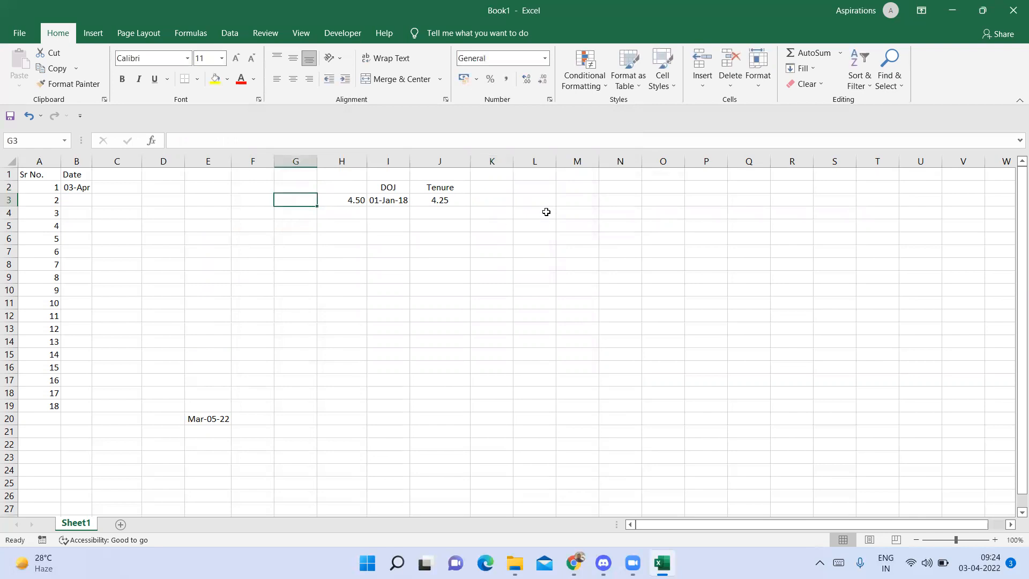
pyautogui.click(459, 200)
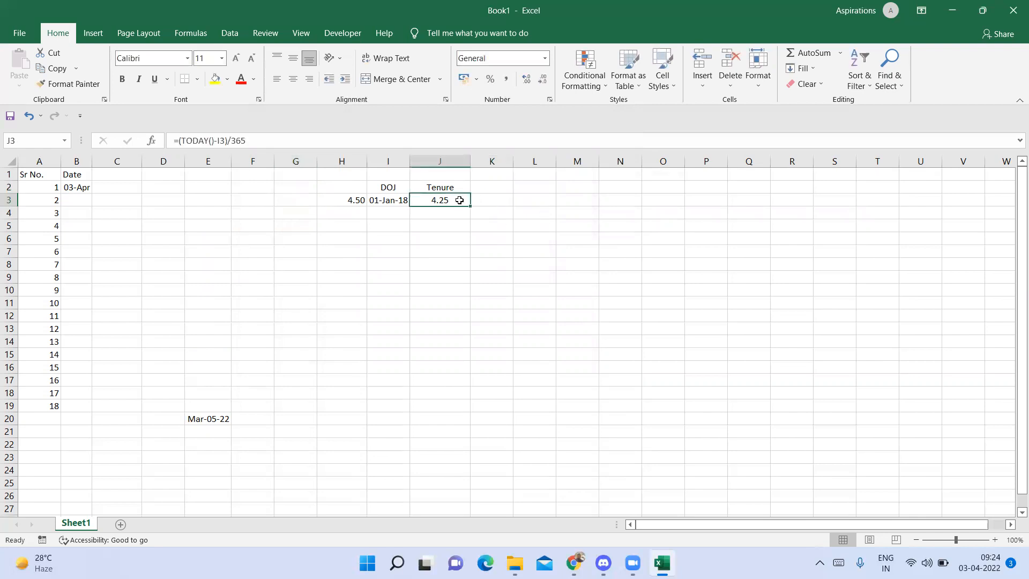
pyautogui.moveTo(471, 206); pyautogui.dragTo(477, 445)
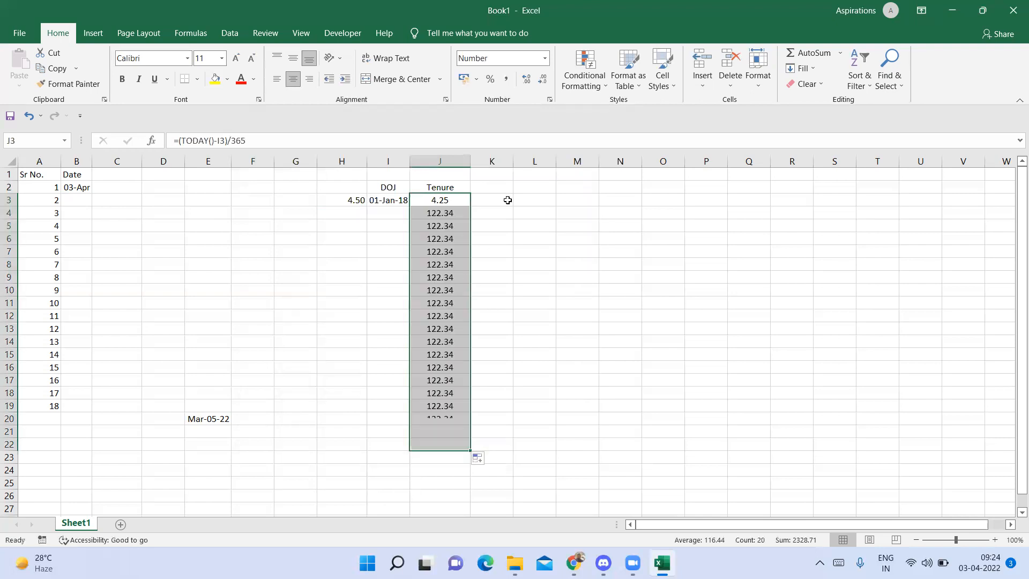
pyautogui.click(498, 196)
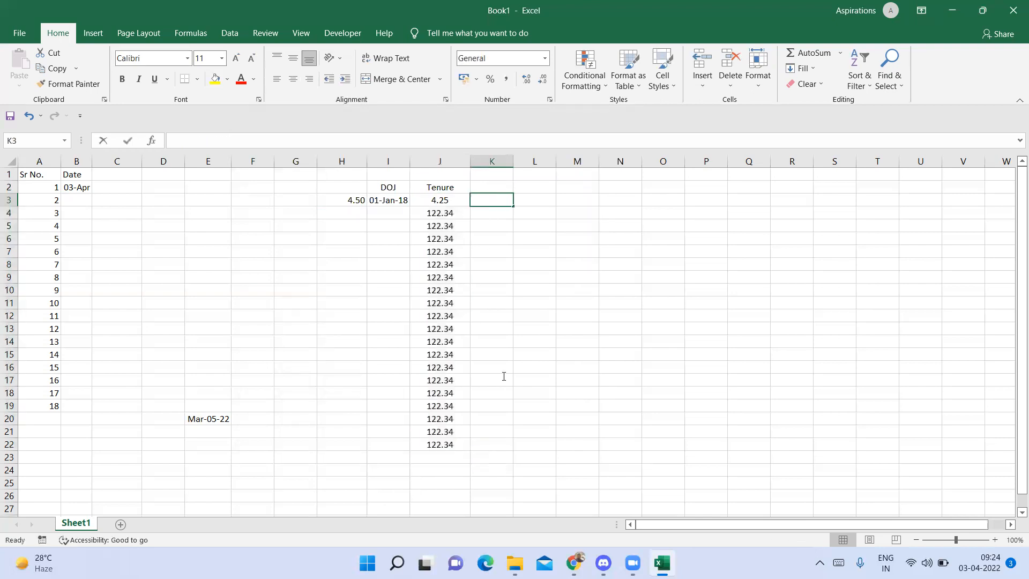
pyautogui.hotkey('shift', 'Down')
pyautogui.hotkey('shift', 'Down')
pyautogui.hotkey('shift', 'Down')
pyautogui.hotkey('shift', 'Down')
pyautogui.hotkey('shift', 'Down')
pyautogui.hotkey('shift', 'Down')
pyautogui.hotkey('shift', 'Down')
pyautogui.hotkey('shift', 'Down')
pyautogui.hotkey('shift', 'Down')
pyautogui.hotkey('shift', 'Down')
pyautogui.hotkey('shift', 'Down')
pyautogui.hotkey('shift', 'Down')
pyautogui.hotkey('shift', 'Down')
pyautogui.hotkey('shift', 'Down')
pyautogui.hotkey('shift', 'Down')
pyautogui.hotkey('shift', 'Down')
pyautogui.hotkey('shift', 'Down')
pyautogui.hotkey('shift', 'Down')
pyautogui.hotkey('shift', 'Down')
pyautogui.hotkey('shift', 'Down')
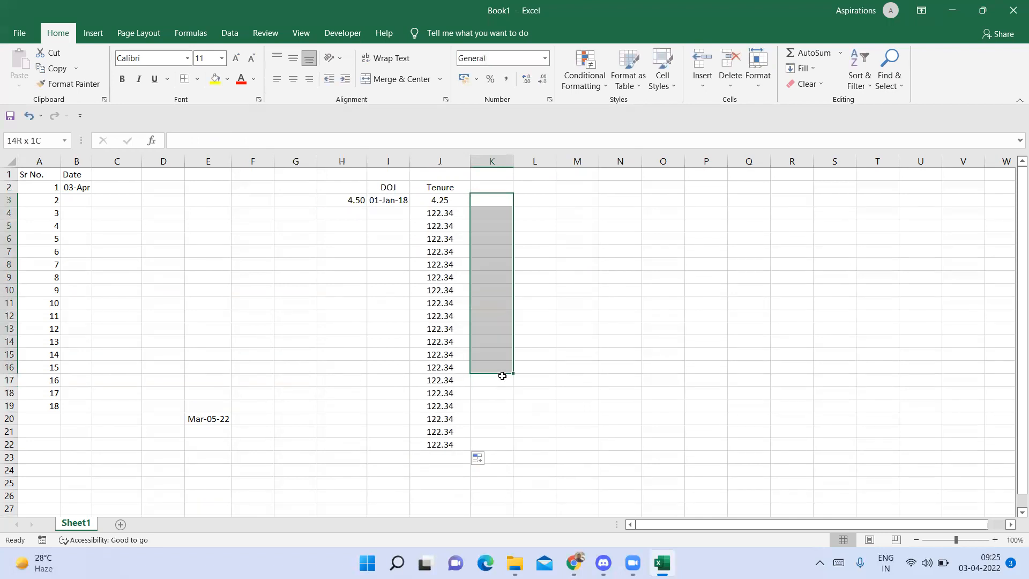
pyautogui.hotkey('shift', 'Up')
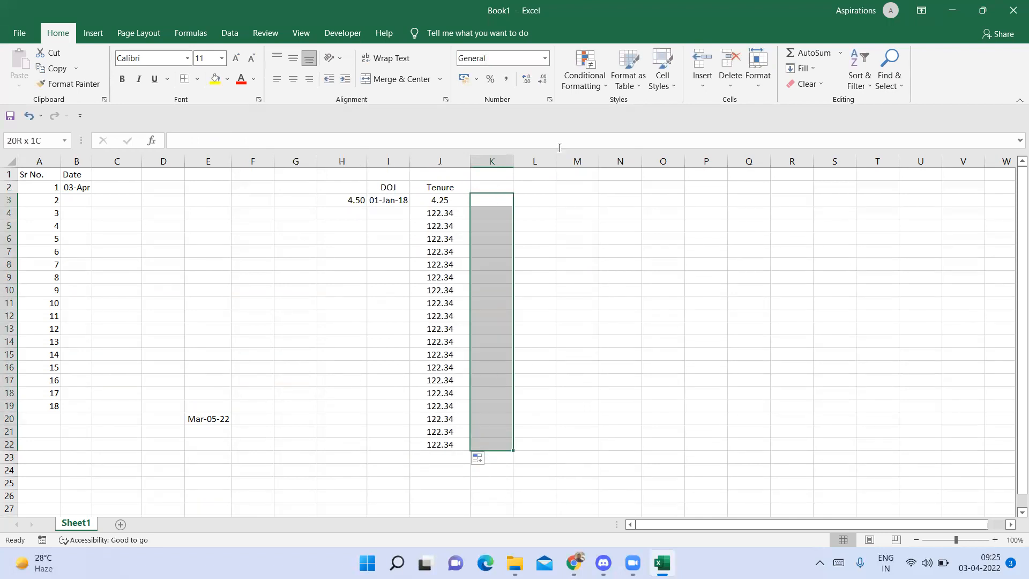
# Examine the filled tenure formula in cell J4 and the blank DOJ cells it refers to, leaving it unedited.
pyautogui.click(435, 200)
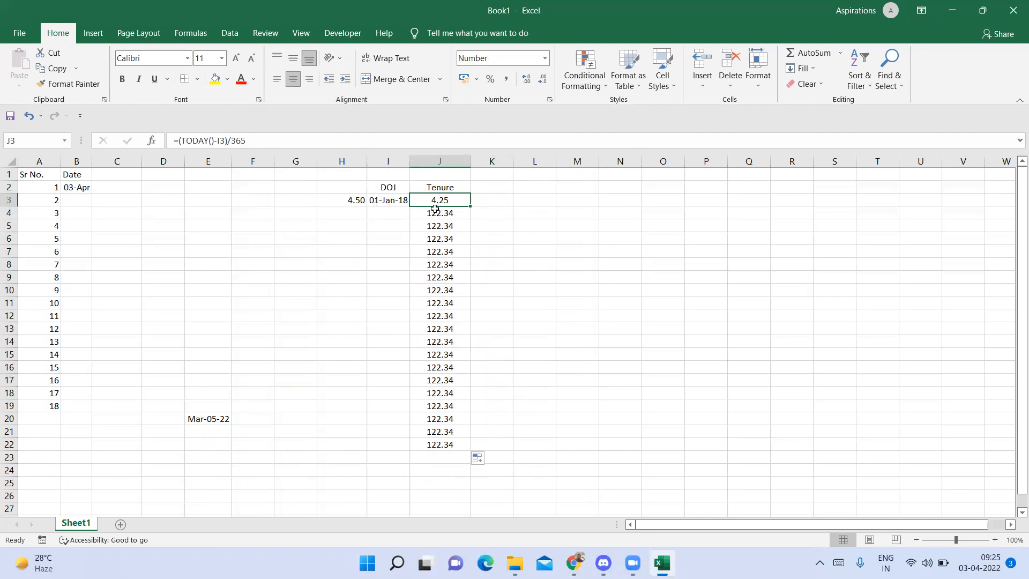
pyautogui.click(385, 212)
pyautogui.moveTo(352, 213); pyautogui.dragTo(394, 341)
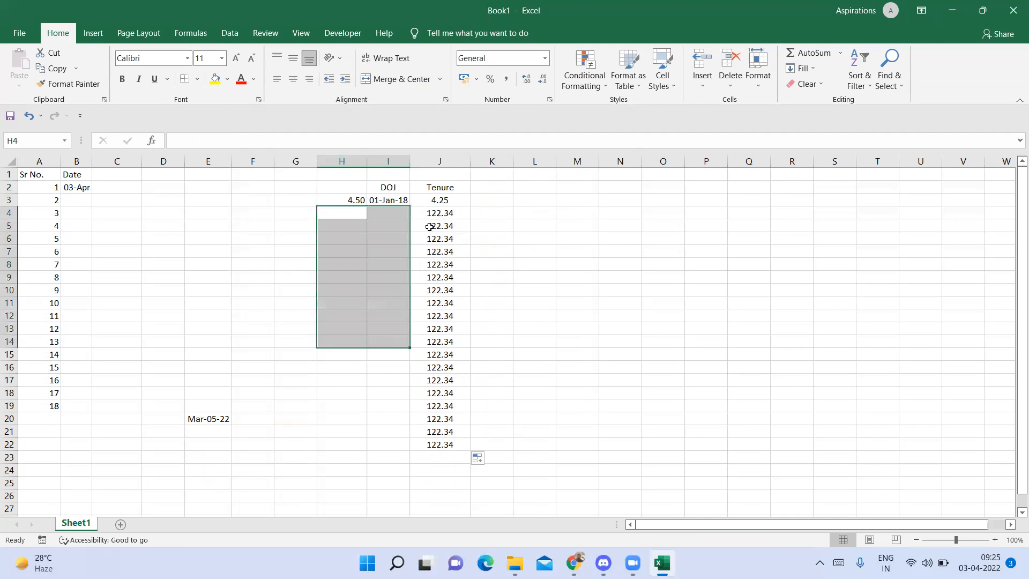
pyautogui.click(438, 212)
pyautogui.doubleClick(438, 211)
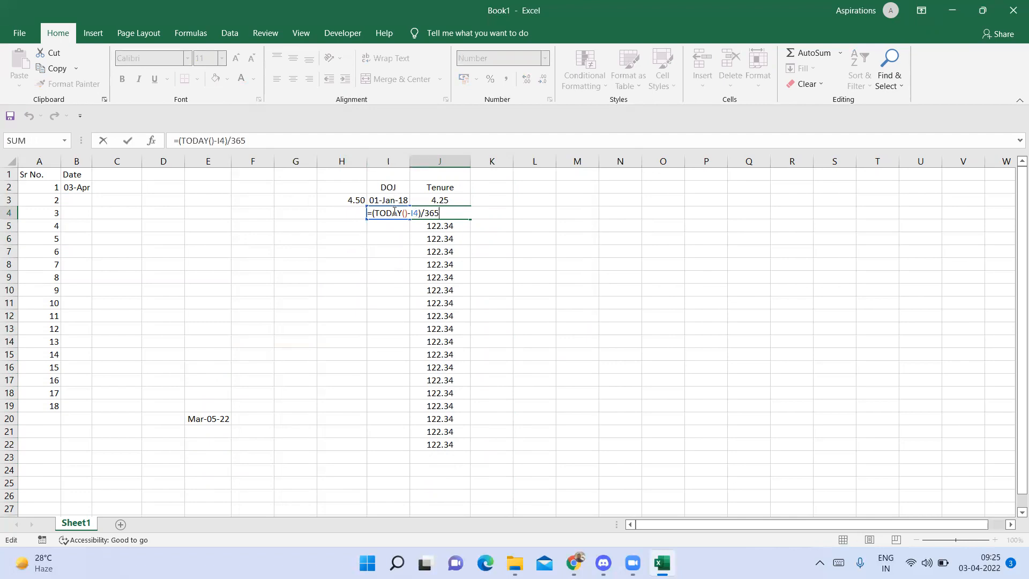
pyautogui.press('Escape')
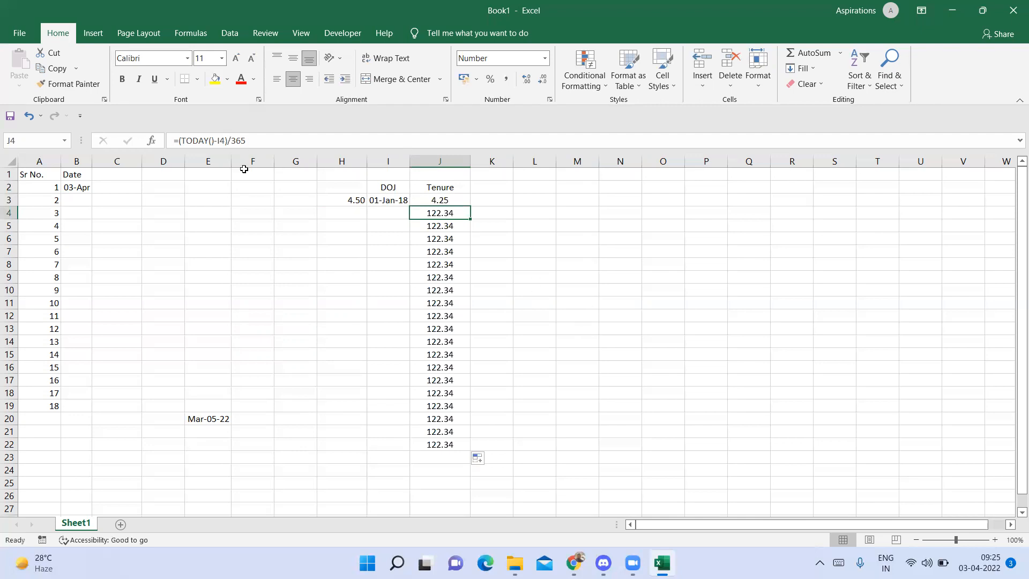
# Format the date in cell B2 as General to display its serial number.
pyautogui.click(59, 191)
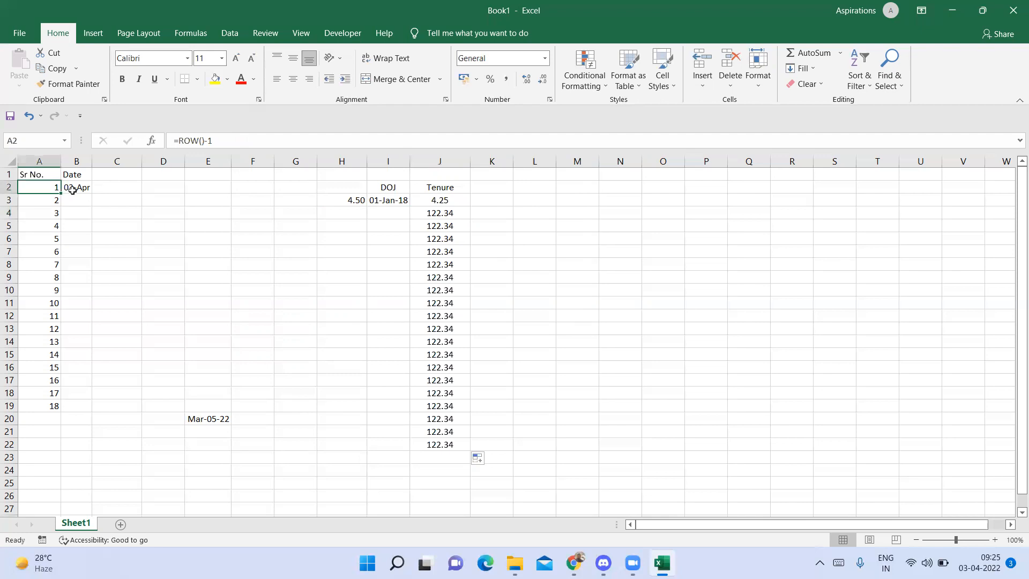
pyautogui.click(75, 188)
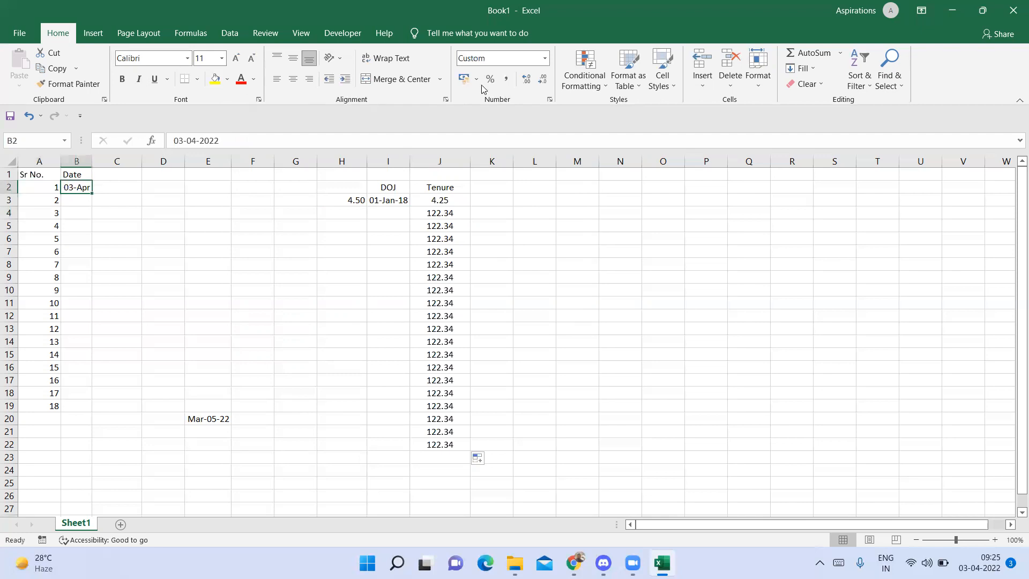
pyautogui.click(546, 59)
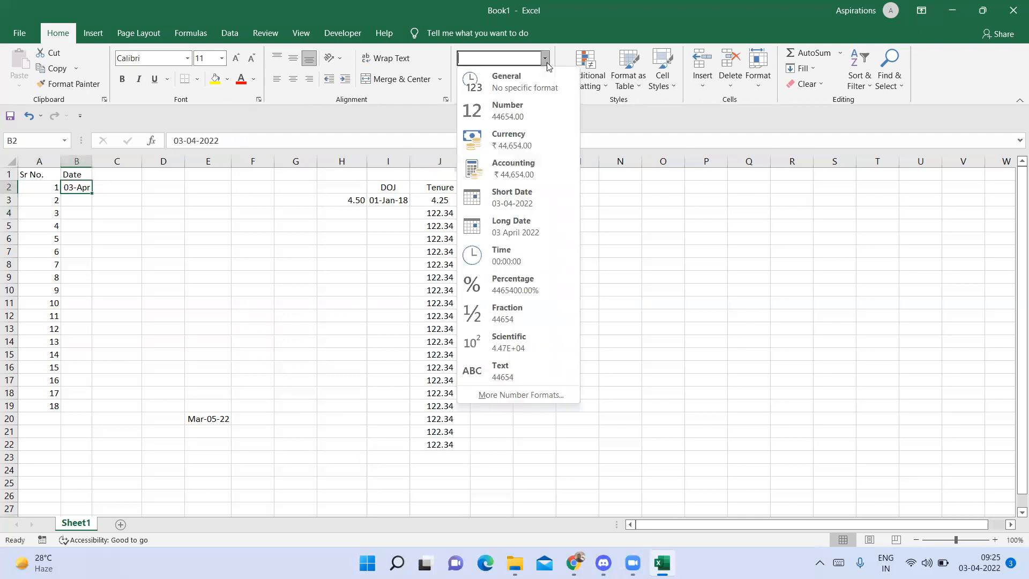
pyautogui.click(524, 78)
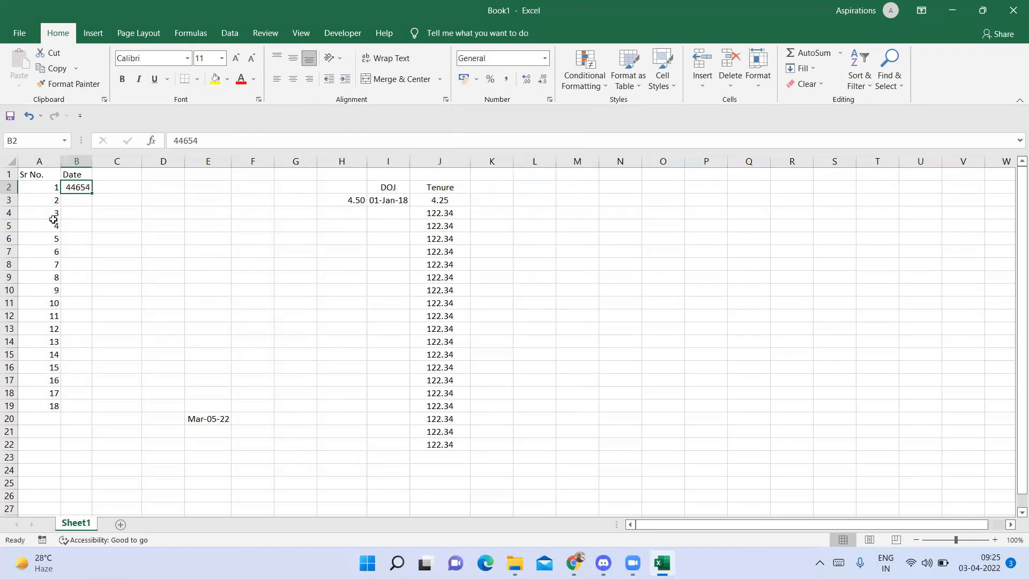
pyautogui.click(107, 188)
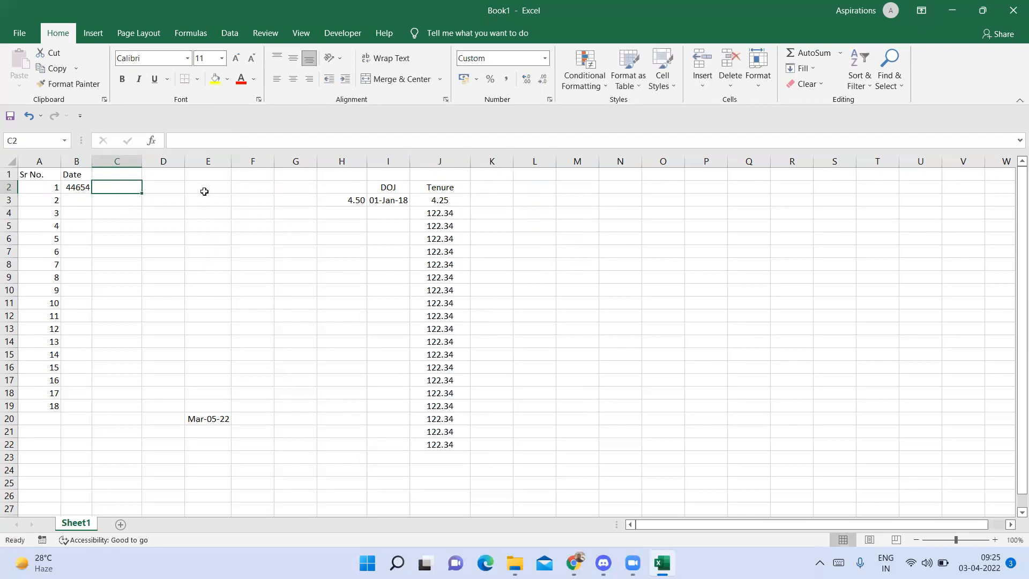
# Replace the serial number in cell B2 with 1.
pyautogui.press('Left')
pyautogui.write('1')
pyautogui.press('Return')
pyautogui.press('Down')
pyautogui.press('Up')
pyautogui.click(81, 189)
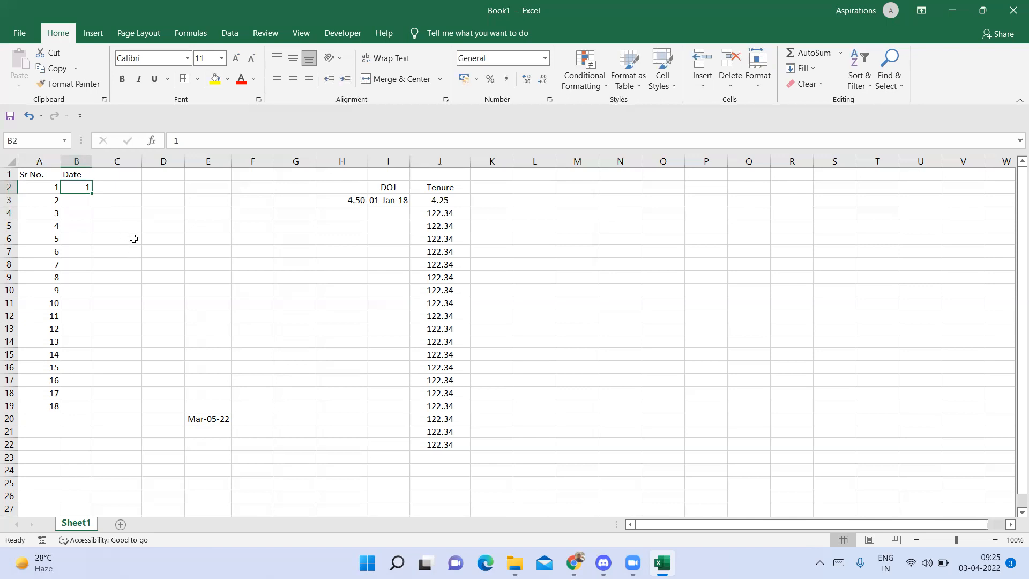
# Format cell B2 as a Date with the *14 March 2012 type in the Format Cells dialog.
pyautogui.hotkey('ctrl', '1')
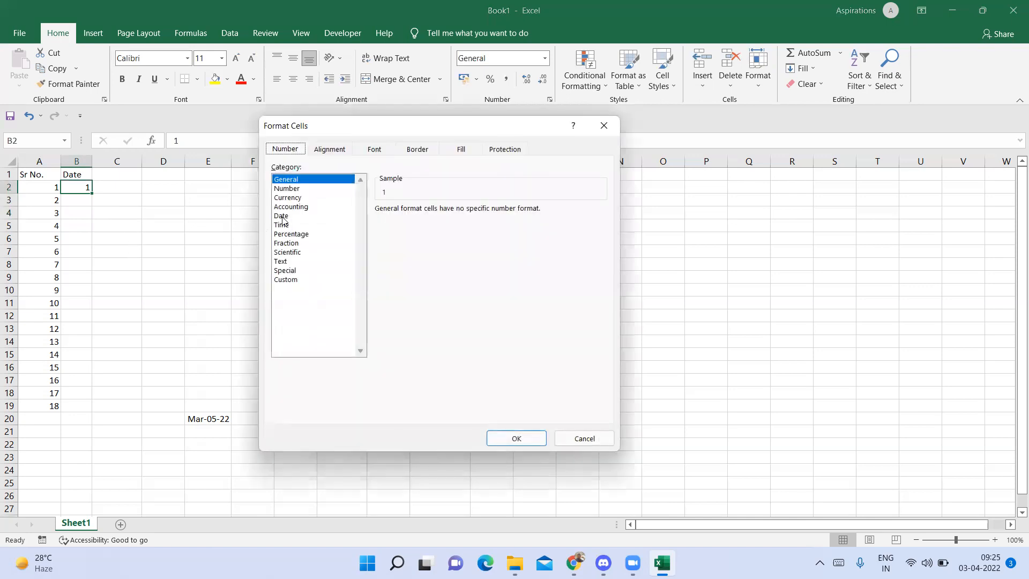
pyautogui.click(283, 217)
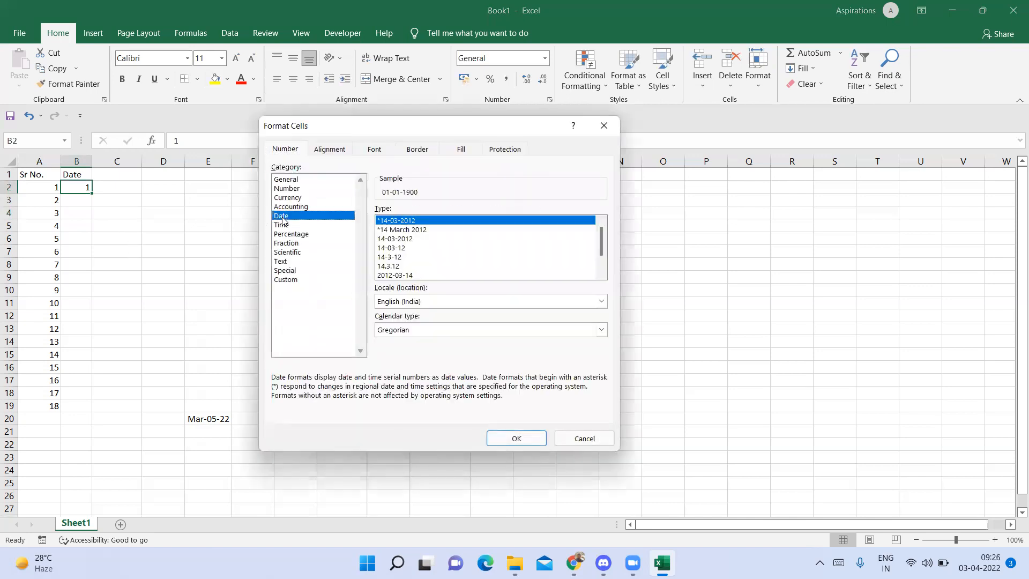
pyautogui.click(412, 229)
pyautogui.click(530, 445)
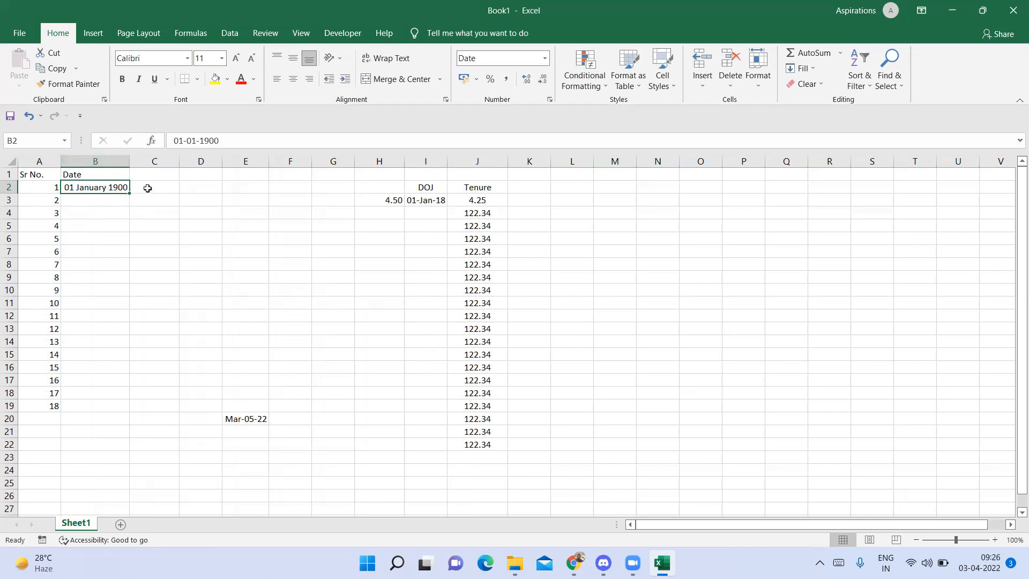
# Undo the long date format and the entry of 1 in cell B2.
pyautogui.hotkey('ctrl', 'z')
pyautogui.hotkey('ctrl', 'z')
pyautogui.hotkey('ctrl', 'z')
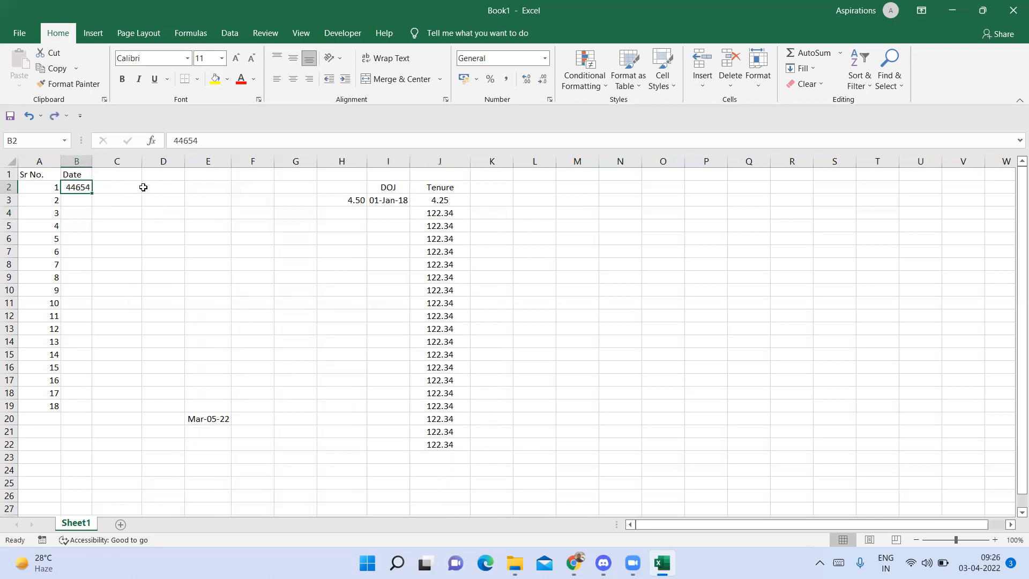
# Switch cell B2 between the day-month-year date, Number and Time formats, ending on the date format shown as 03-Apr-22.
pyautogui.click(112, 187)
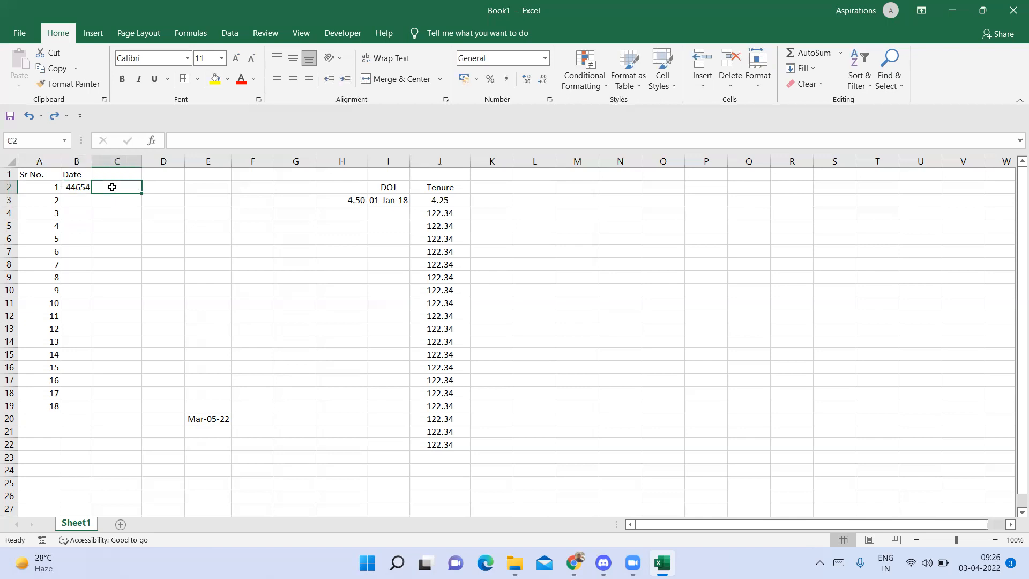
pyautogui.click(73, 188)
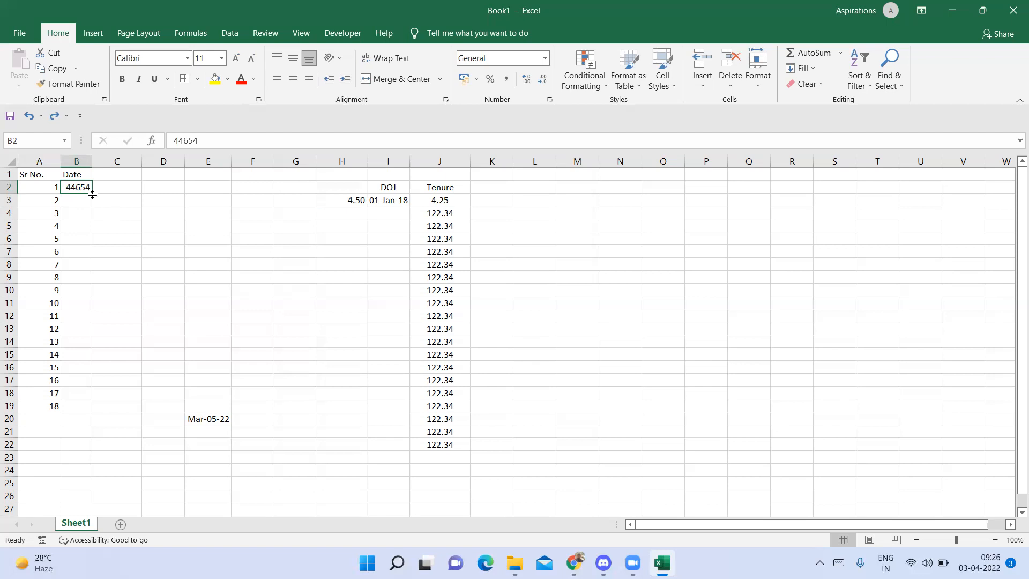
pyautogui.hotkey('ctrl', 'y')
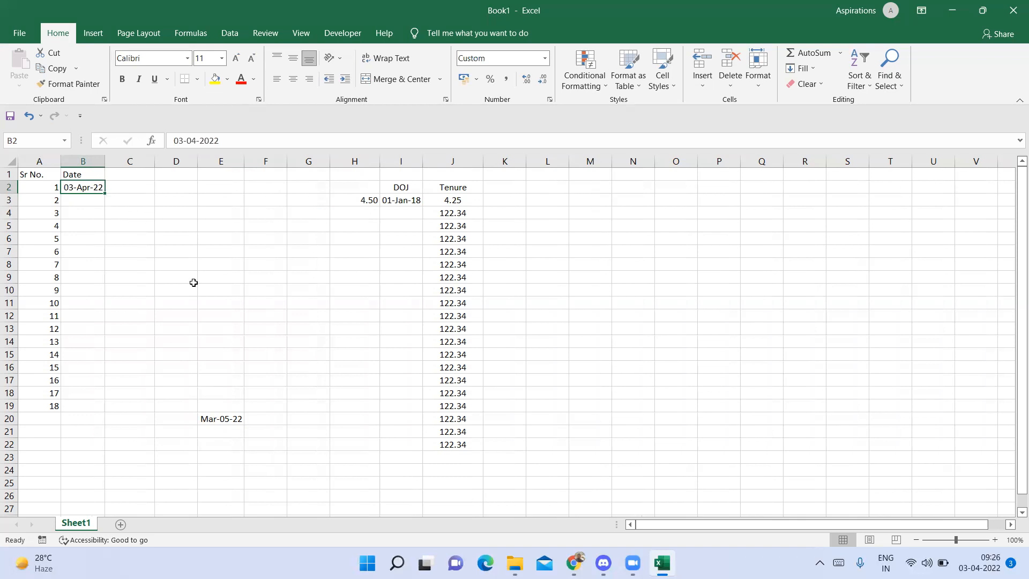
pyautogui.hotkey('ctrl', 'shift', '1')
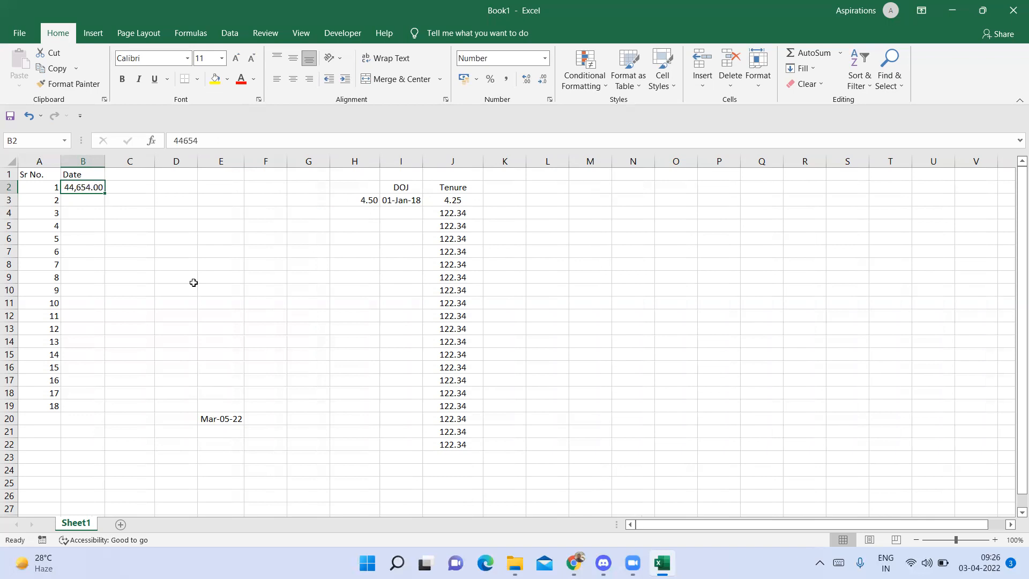
pyautogui.hotkey('ctrl', 'shift', '2')
pyautogui.hotkey('ctrl', 'shift', '3')
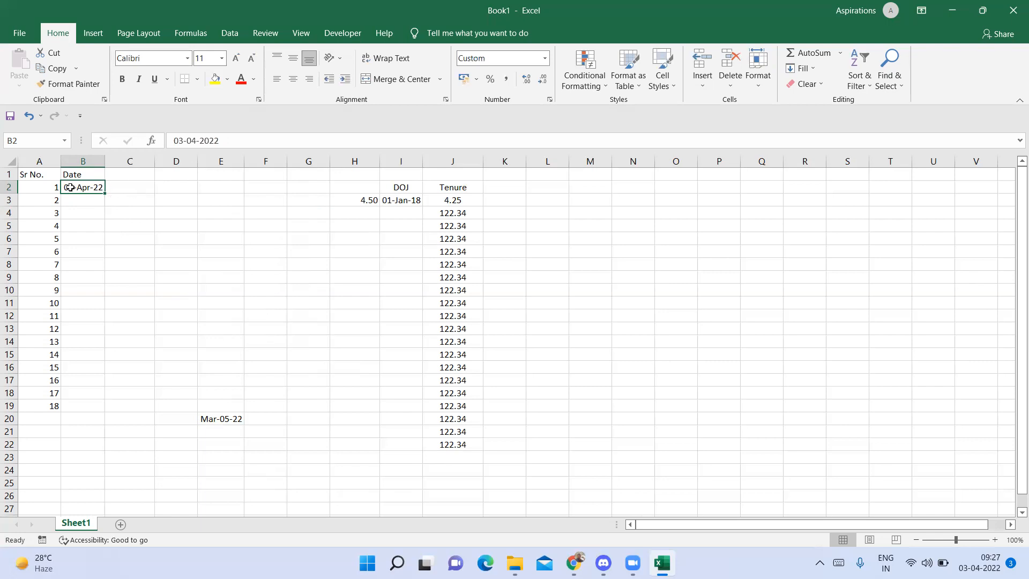
pyautogui.click(139, 186)
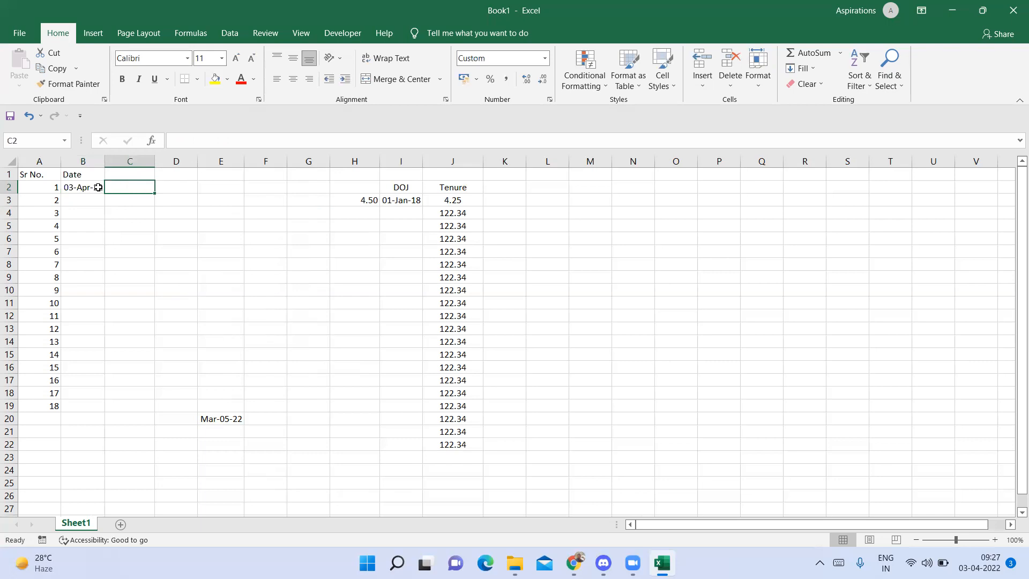
pyautogui.click(171, 188)
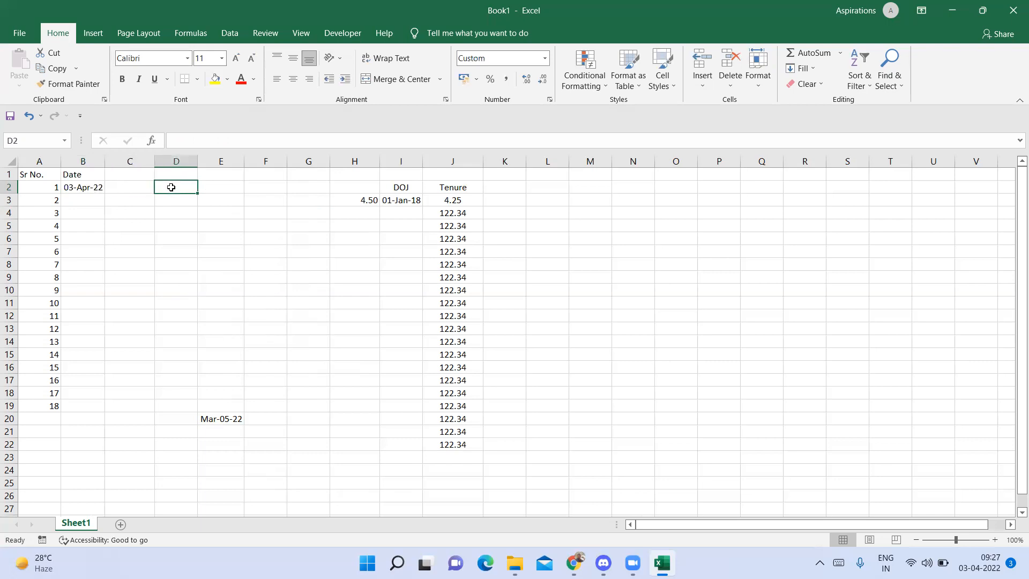
pyautogui.write('03-04-2022')
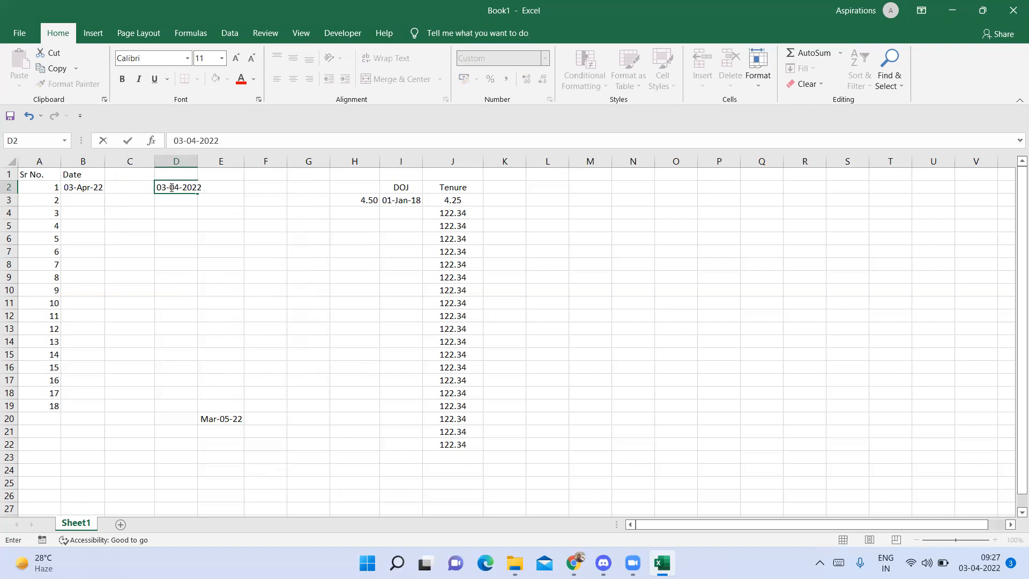
pyautogui.hotkey('ctrl', 'shift', ';')
pyautogui.hotkey('ctrl', 'Return')
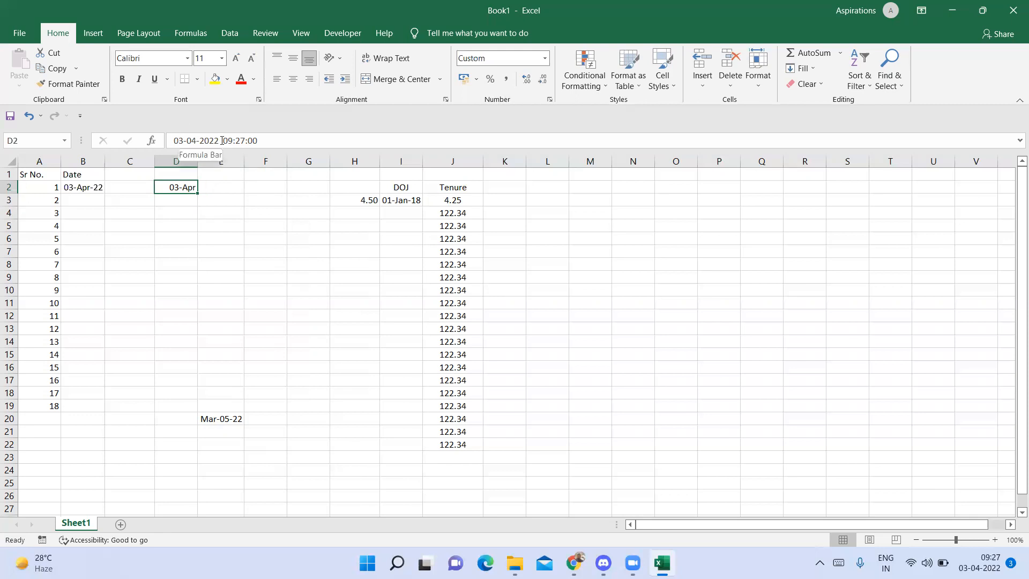
# Enter the formula =LEFT(D2,8) in cell E2 to extract the first eight characters of the date and time.
pyautogui.click(217, 188)
pyautogui.write('=left')
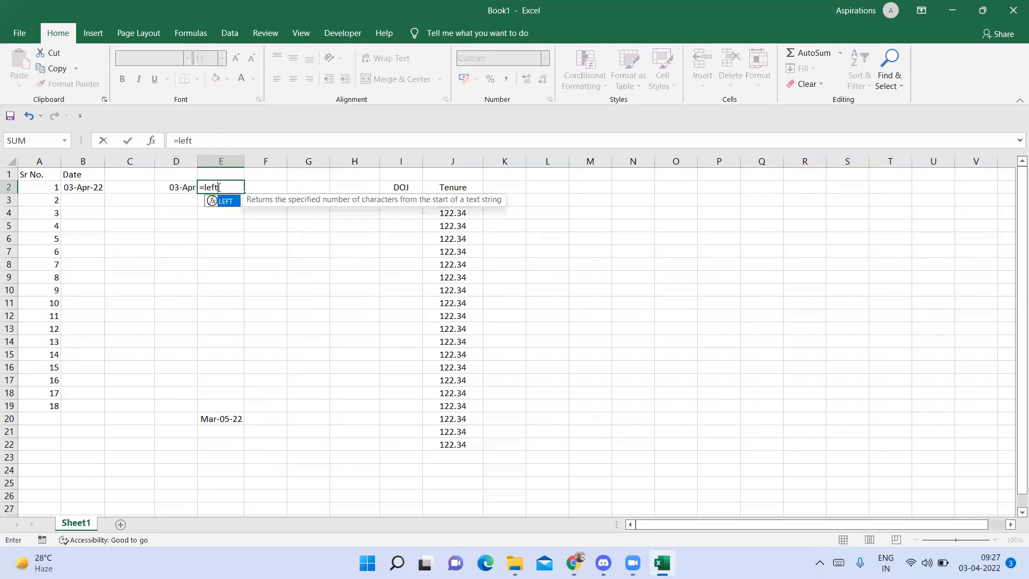
pyautogui.press('Tab')
pyautogui.click(180, 188)
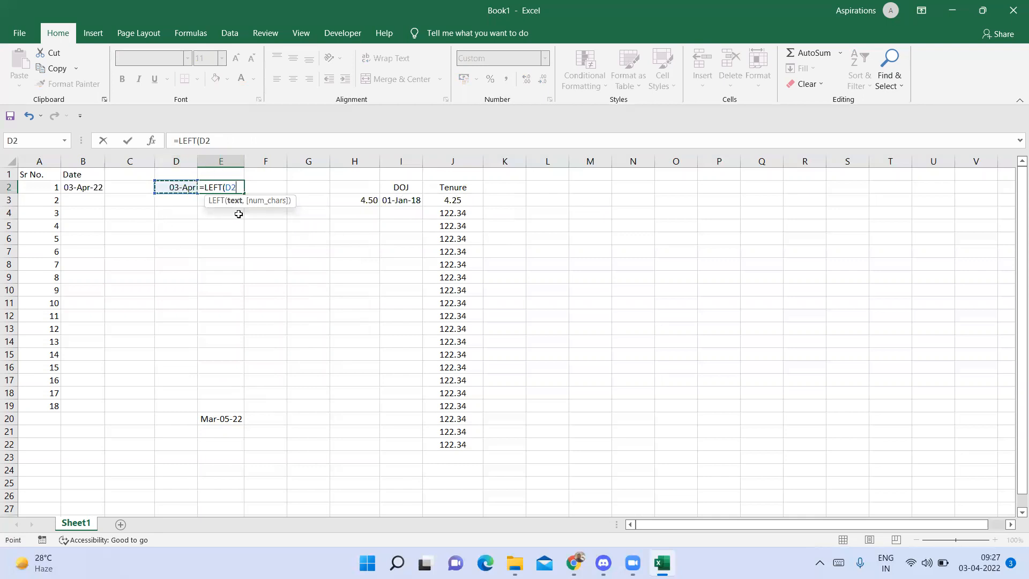
pyautogui.write(',87')
pyautogui.press('BackSpace')
pyautogui.write(')')
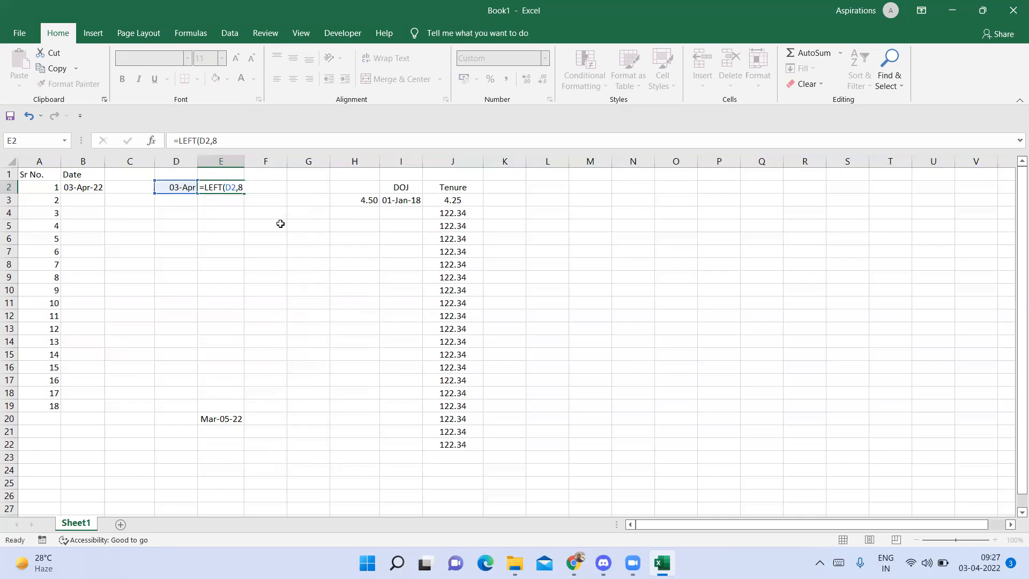
pyautogui.press('Return')
pyautogui.press('Up')
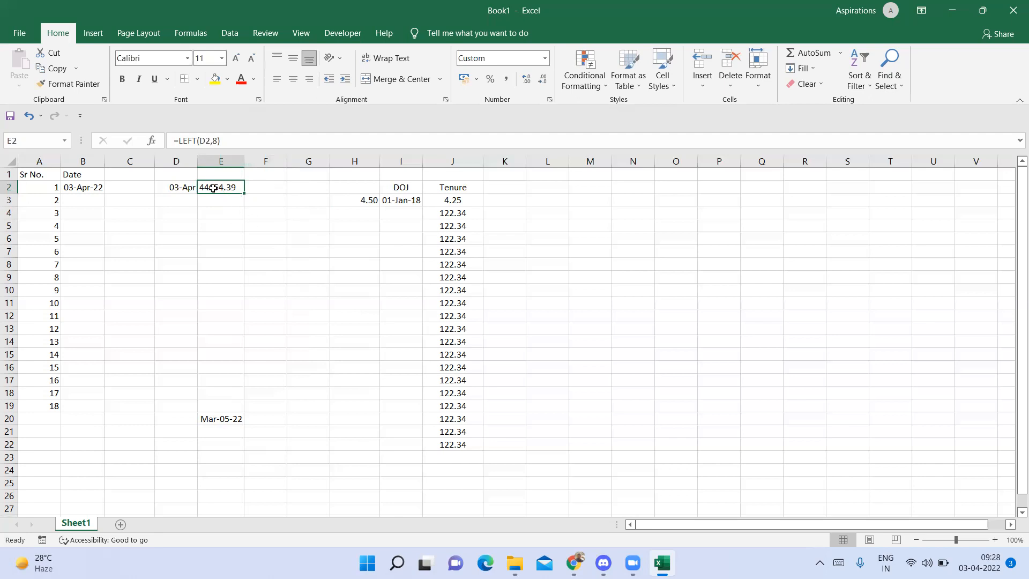
# Change the formula in cell E2 to =LEFT(D2,10) after comparing it with the date and time in D2.
pyautogui.click(184, 185)
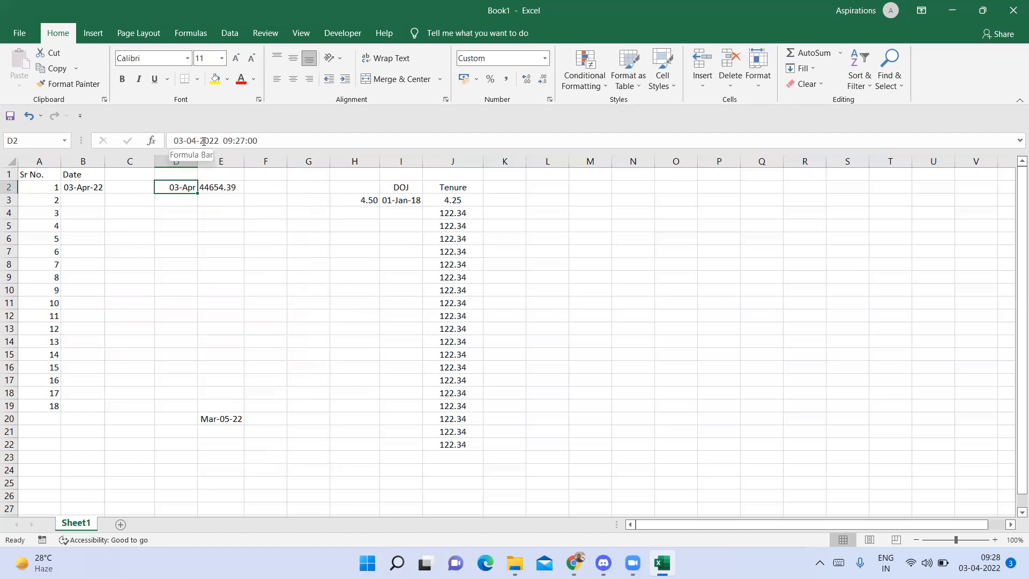
pyautogui.click(221, 187)
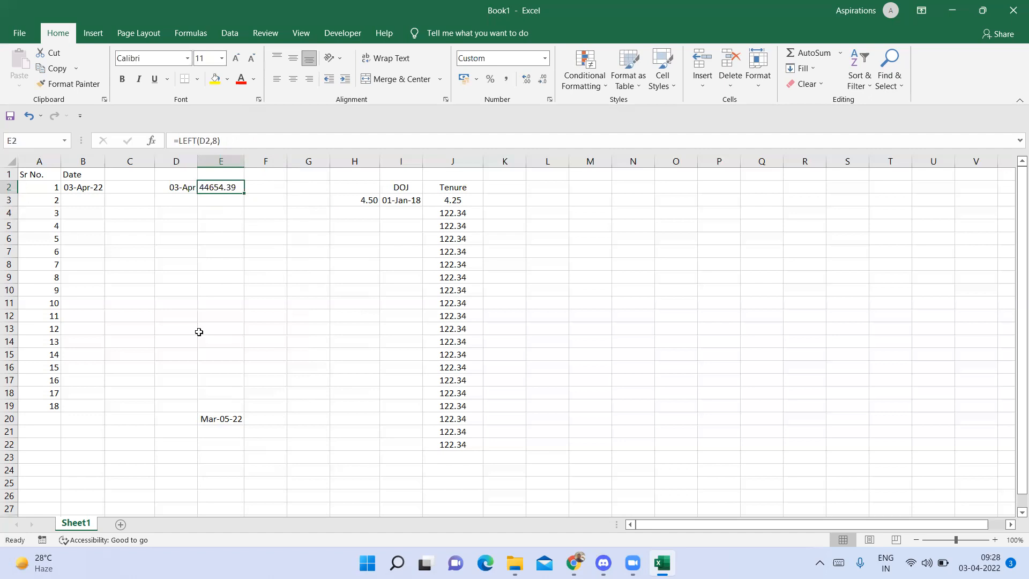
pyautogui.press('F2')
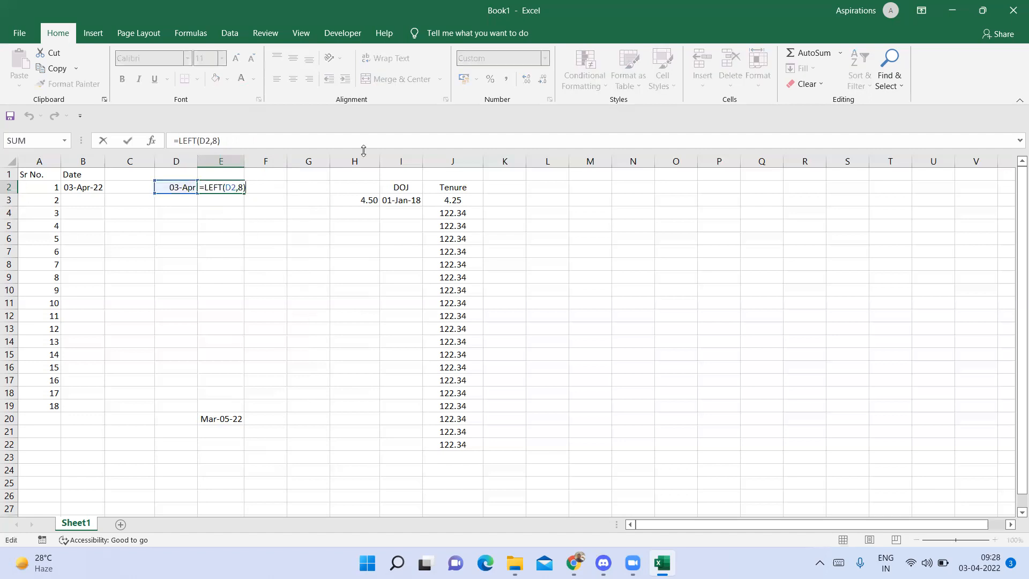
pyautogui.press('BackSpace')
pyautogui.press('BackSpace')
pyautogui.write('10')
pyautogui.press('Return')
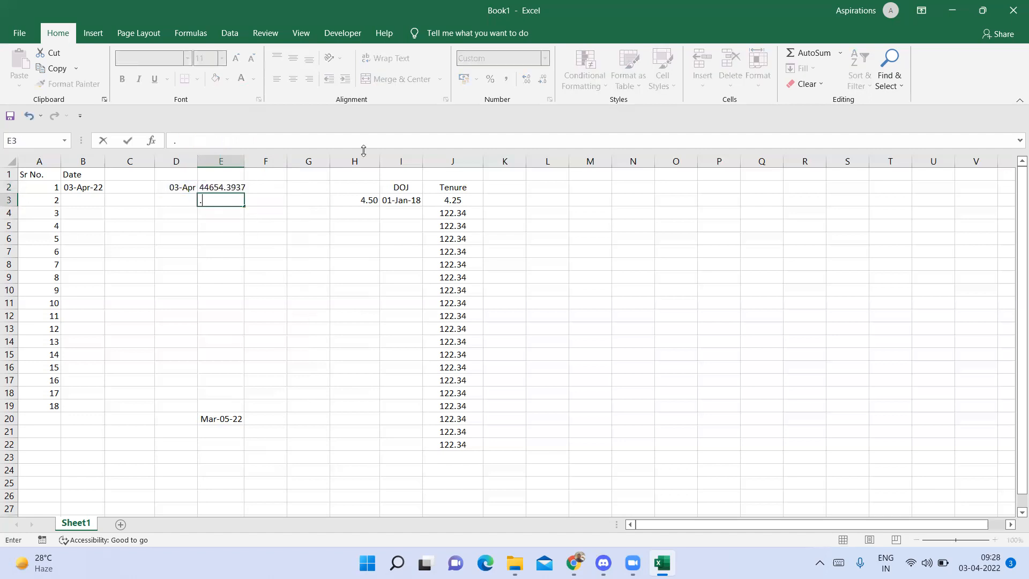
pyautogui.write('.')
pyautogui.press('Escape')
pyautogui.press('Up')
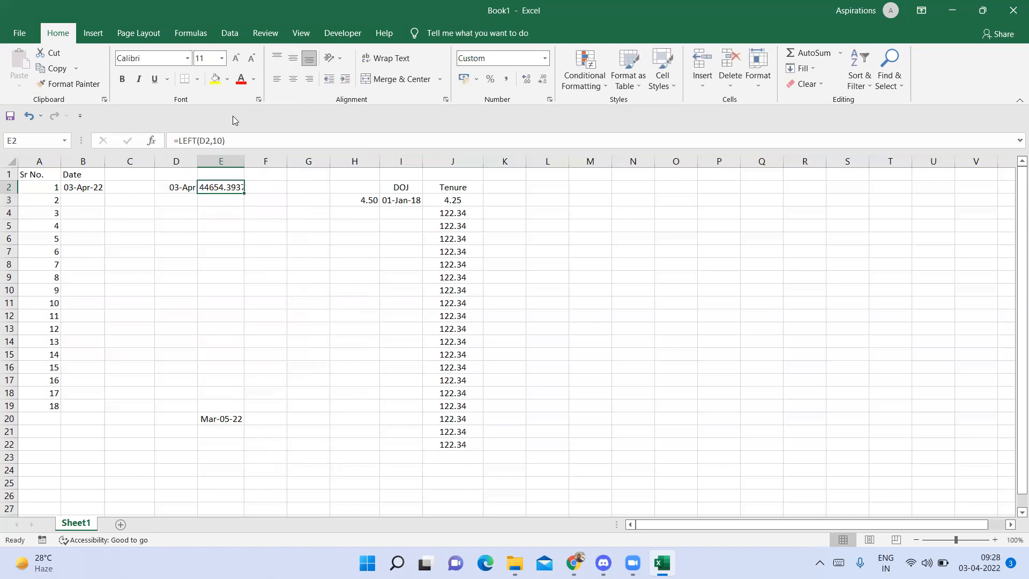
# Review the date portion of D2 without editing it, and change the formula in cell E2 to =LEFT(D2,12).
pyautogui.click(175, 189)
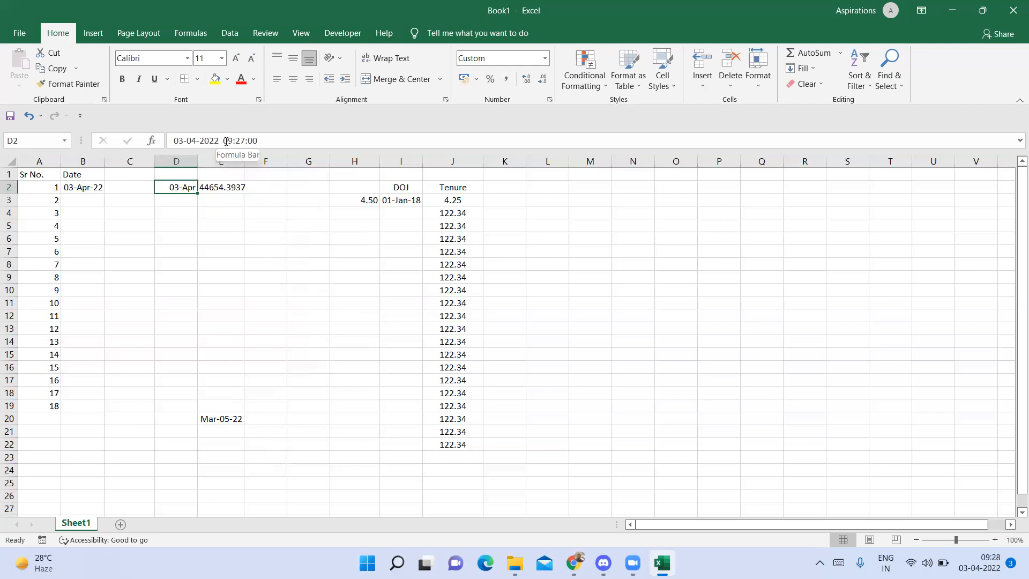
pyautogui.moveTo(220, 142); pyautogui.dragTo(163, 145)
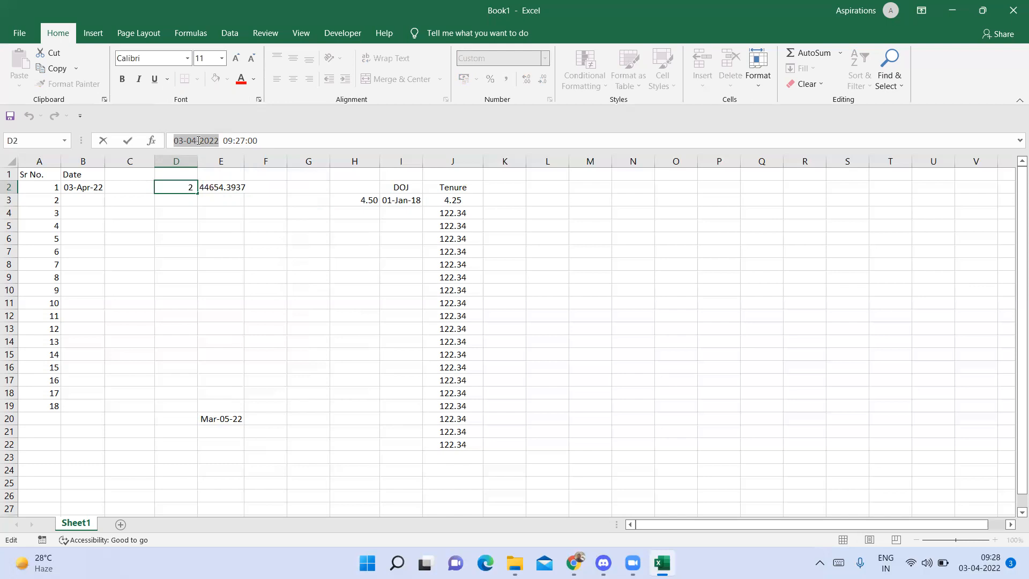
pyautogui.press('Escape')
pyautogui.click(225, 190)
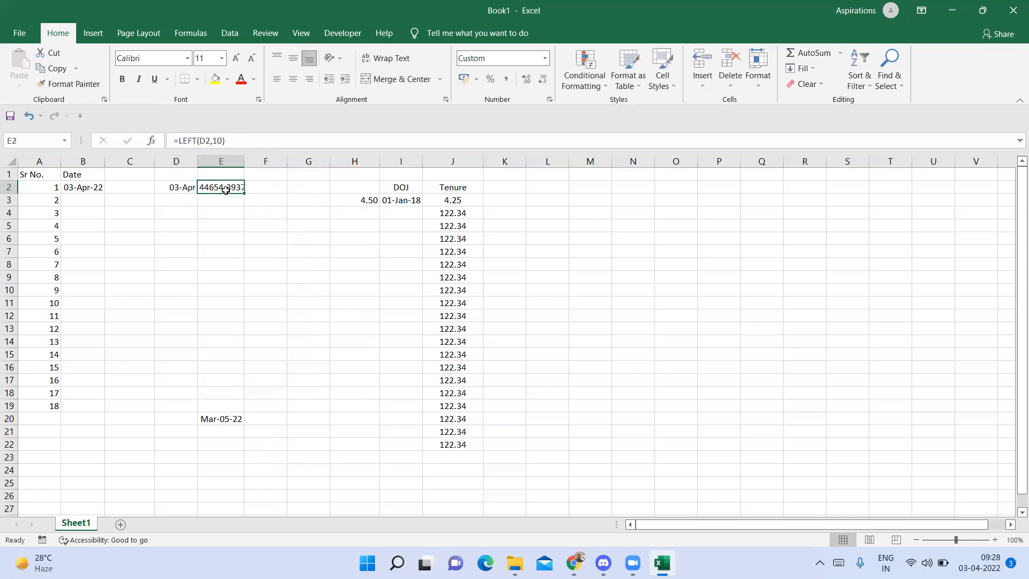
pyautogui.press('F2')
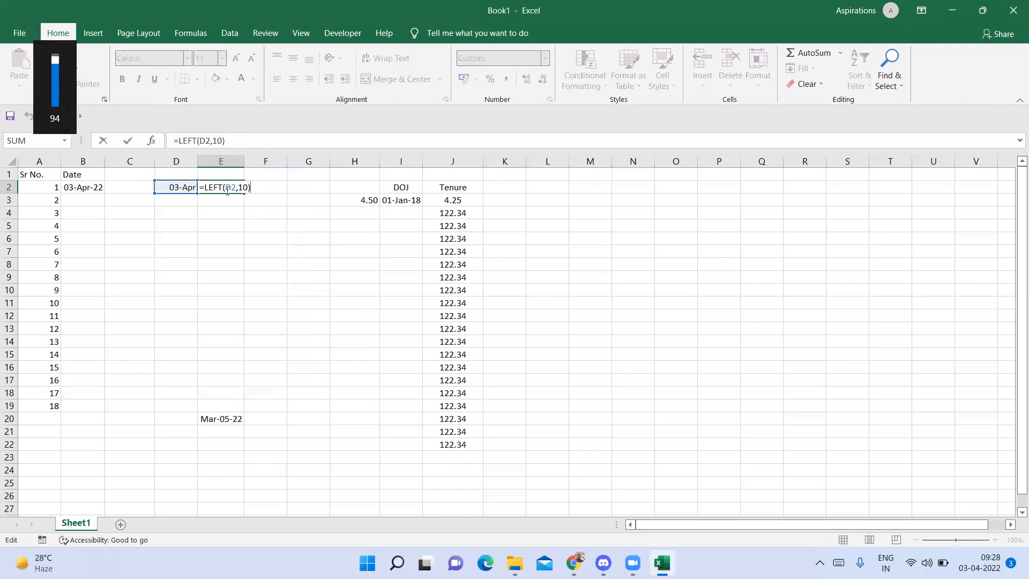
pyautogui.press('Left')
pyautogui.press('BackSpace')
pyautogui.write('2')
pyautogui.press('Return')
pyautogui.press('Up')
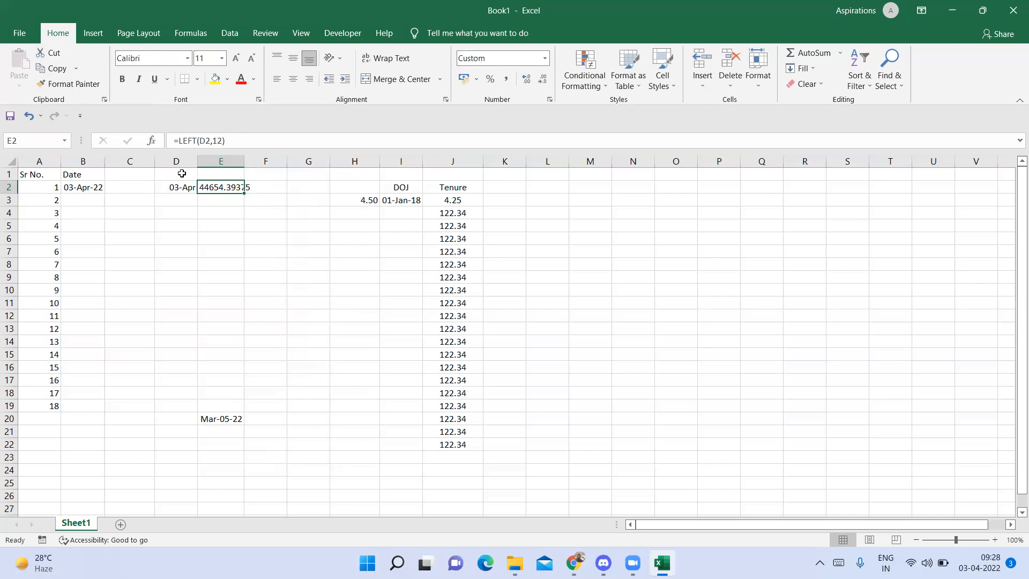
# Clear the date-time entry and the LEFT formula from cells D2:E2.
pyautogui.click(184, 186)
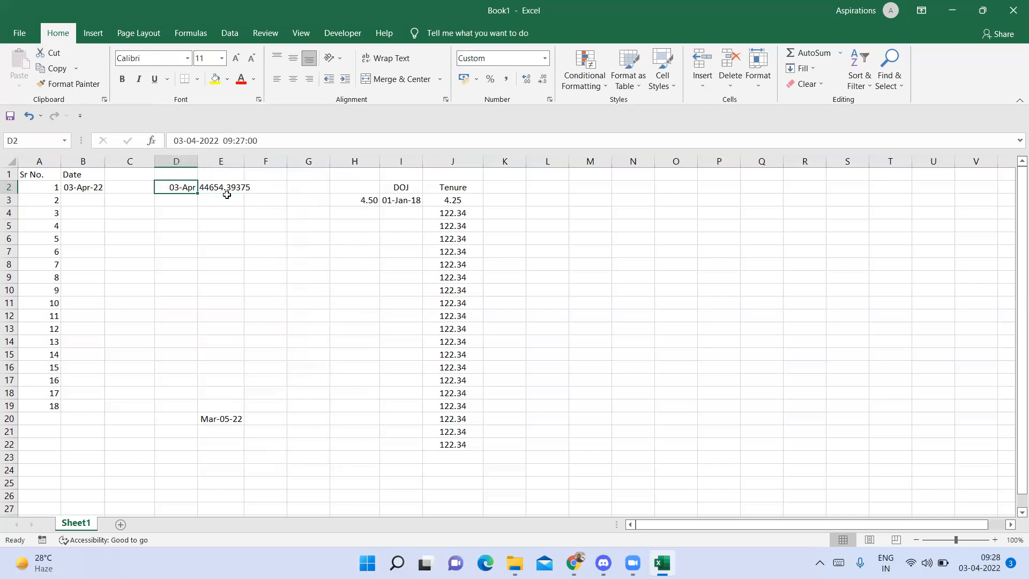
pyautogui.click(261, 187)
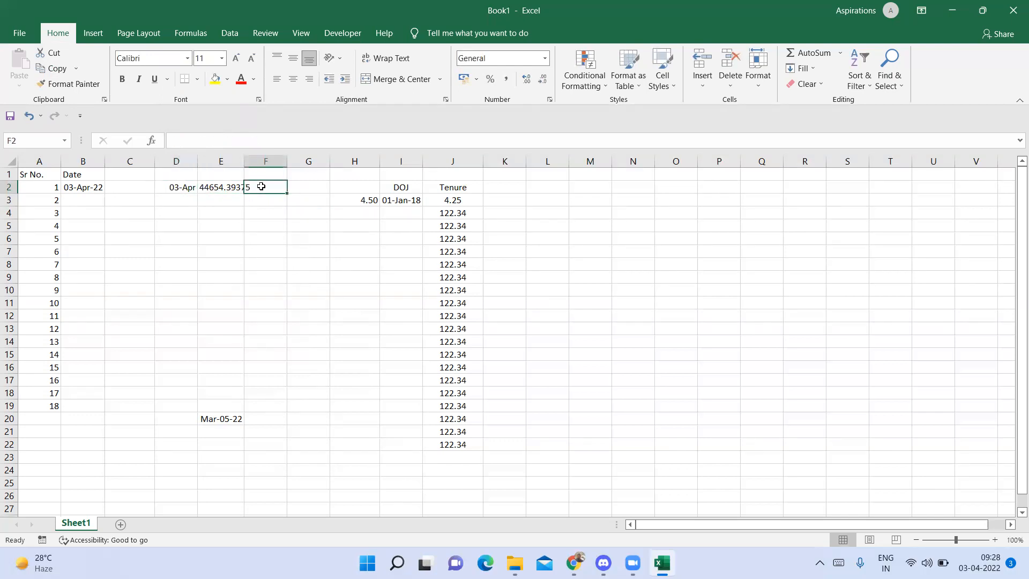
pyautogui.click(172, 190)
pyautogui.moveTo(172, 191); pyautogui.dragTo(221, 189)
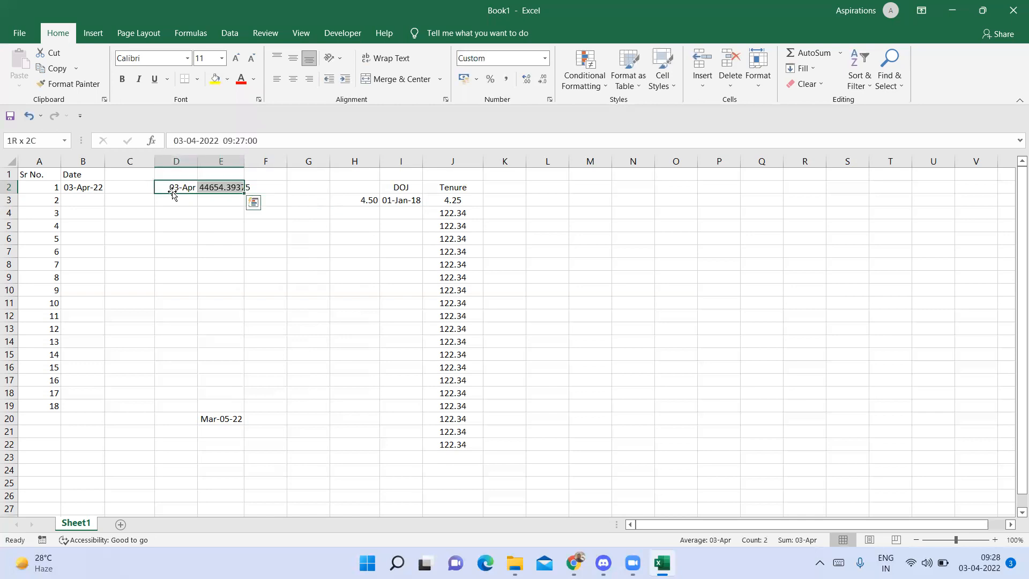
pyautogui.press('Delete')
pyautogui.press('Left')
pyautogui.press('Left')
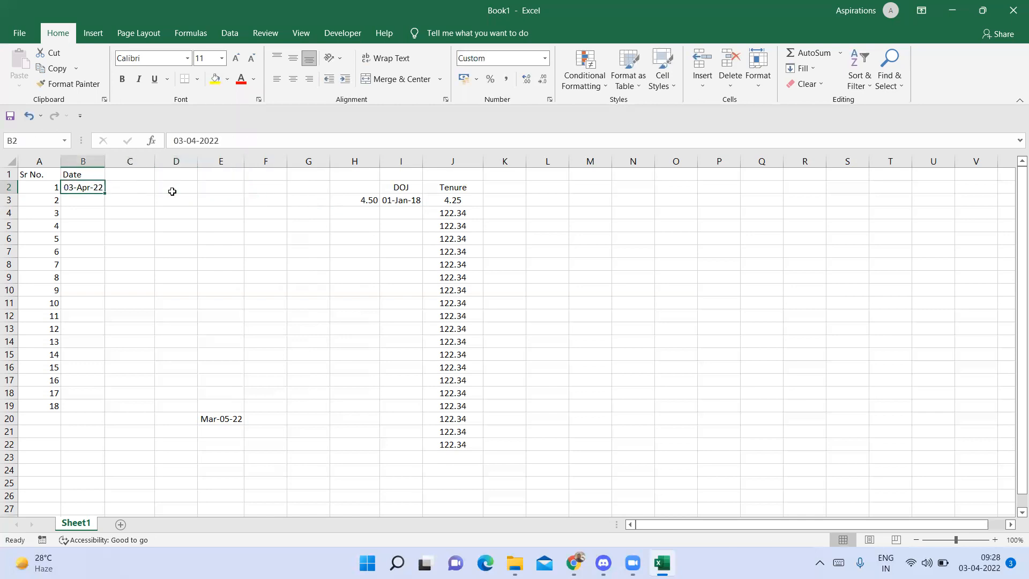
pyautogui.press('Left')
pyautogui.hotkey('ctrl', 'Down')
pyautogui.press('Right')
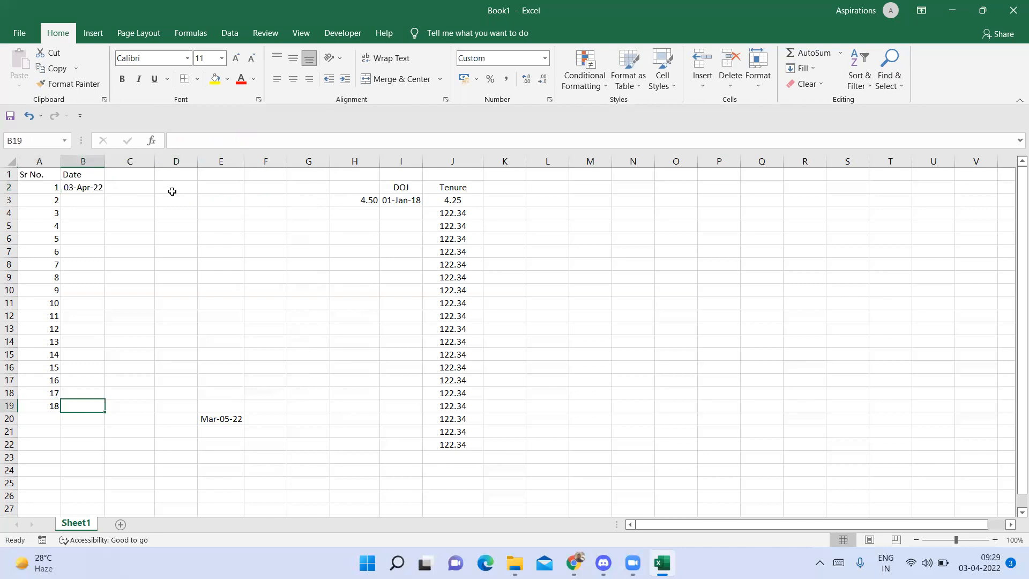
pyautogui.hotkey('ctrl', 'Up')
# Enter the formula =TEXT(B2,"mmm-dd-yy") in cell D2 to show the date from B2 as month-day-year text.
pyautogui.press('Right')
pyautogui.press('Right')
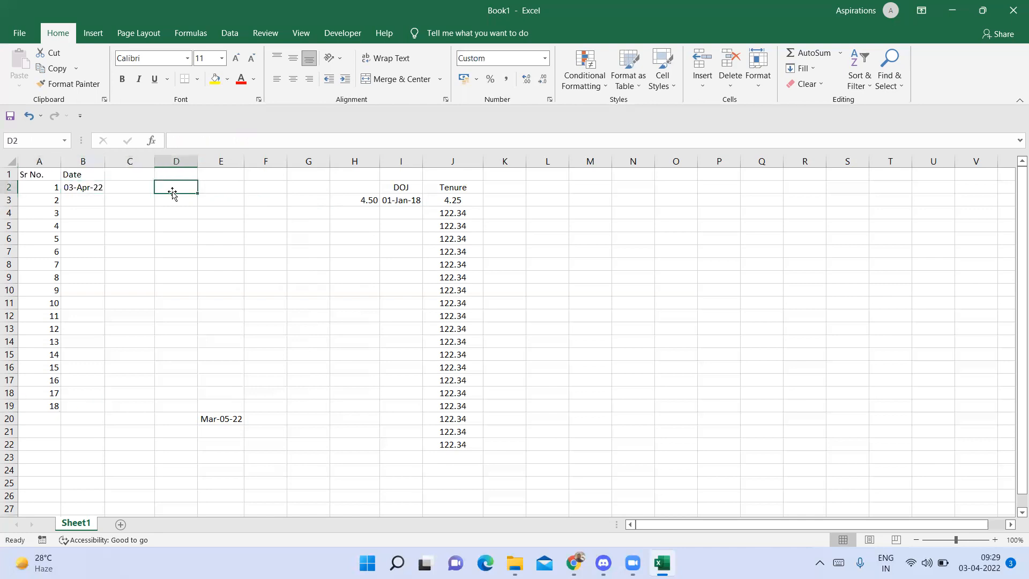
pyautogui.write('=')
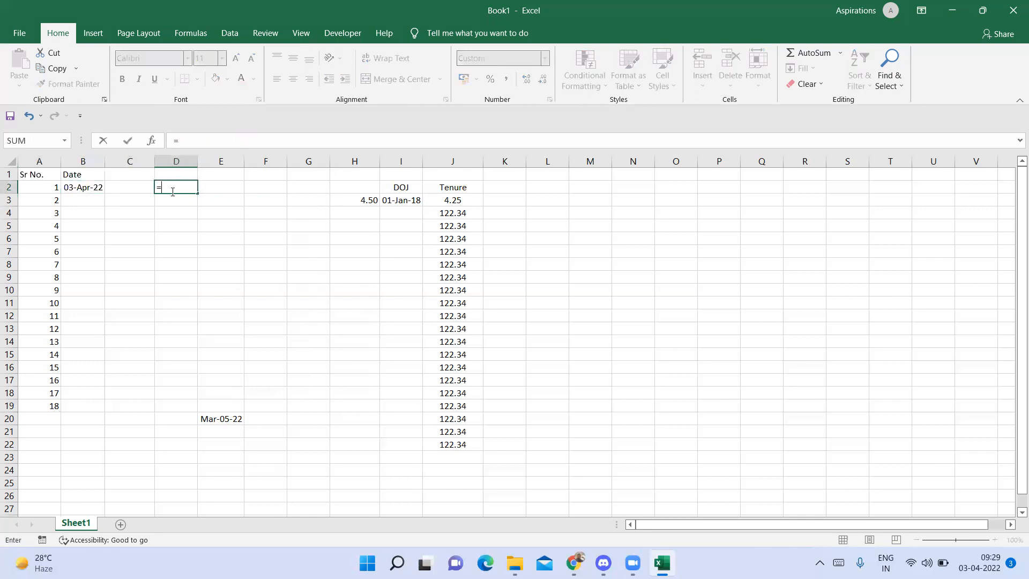
pyautogui.write('text')
pyautogui.press('Tab')
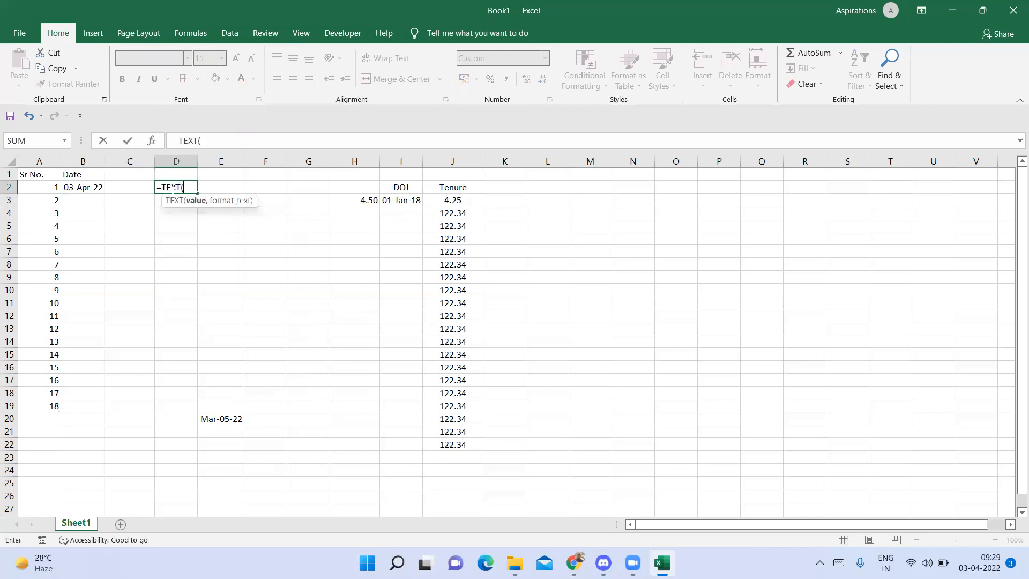
pyautogui.click(73, 187)
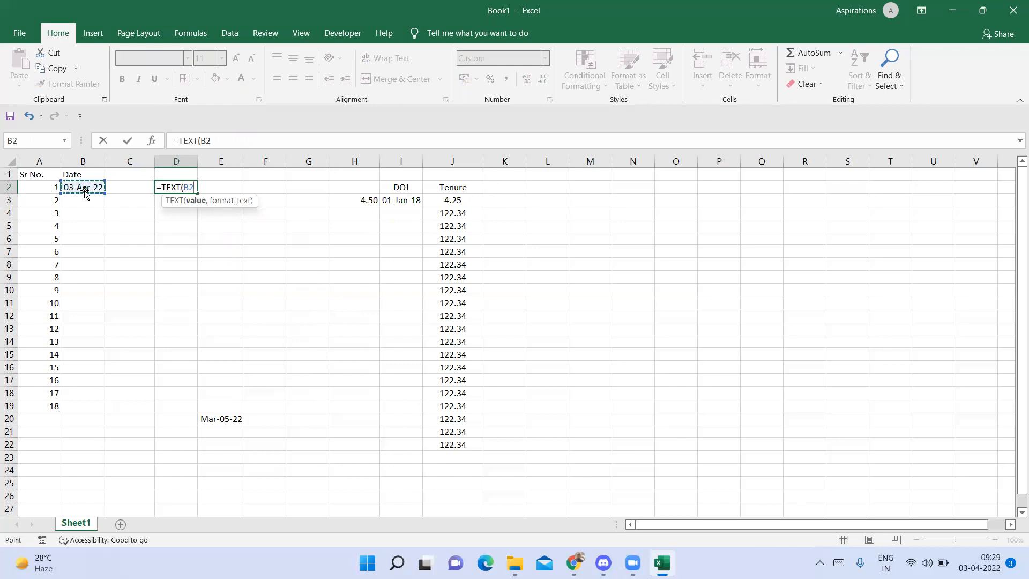
pyautogui.write(',')
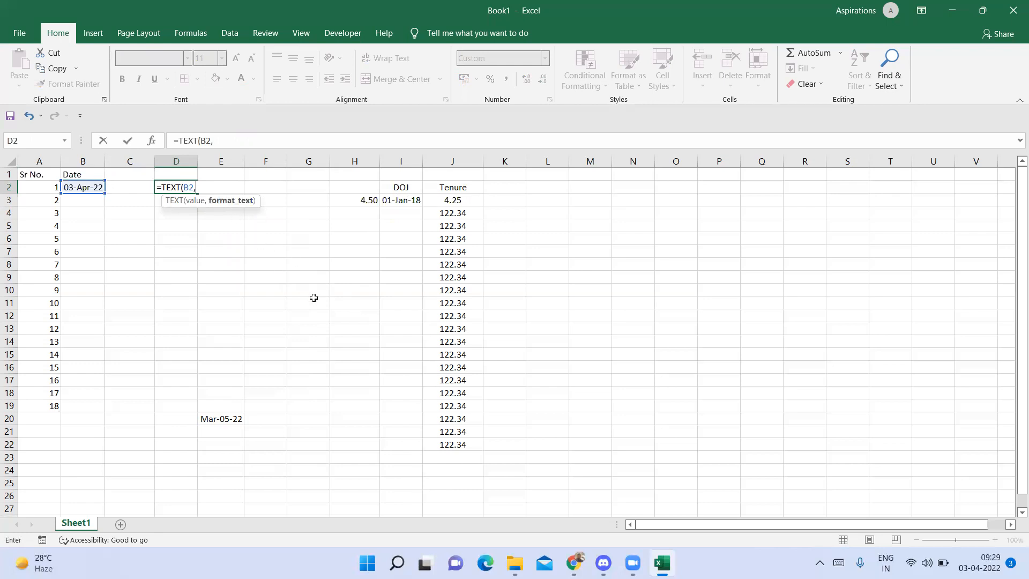
pyautogui.write('"')
pyautogui.write('mmm-dd-yy')
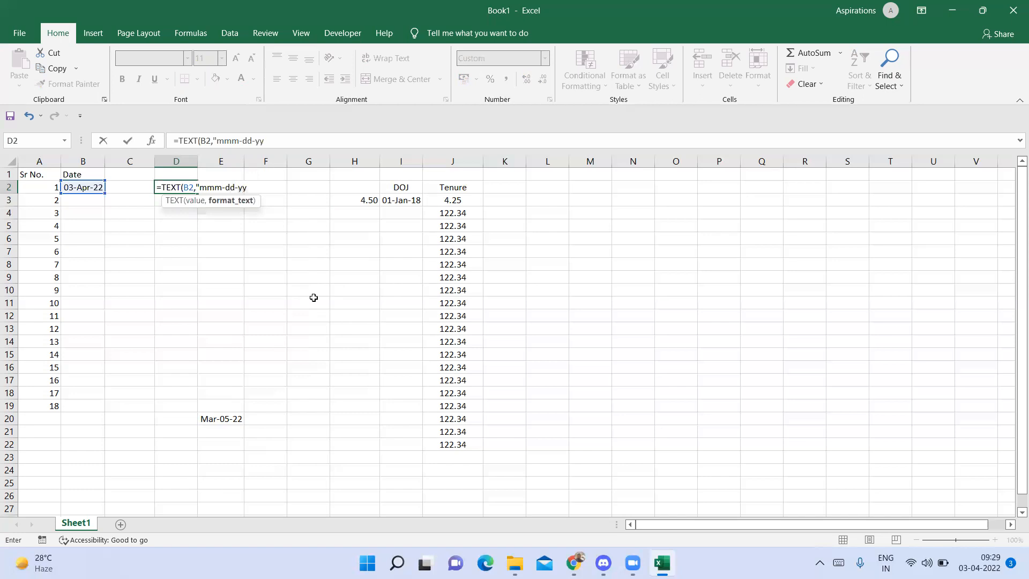
pyautogui.write('"')
pyautogui.write(')')
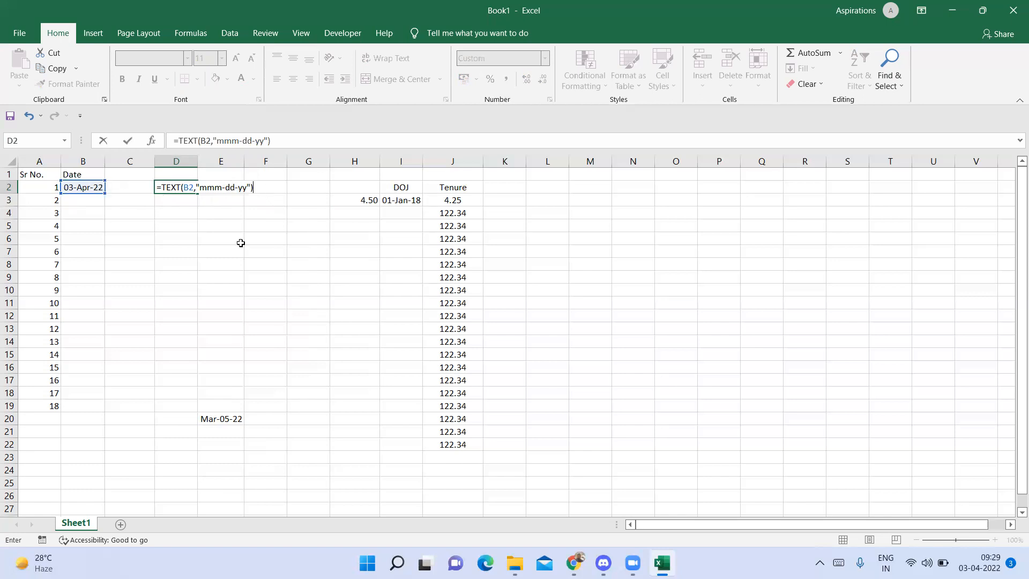
pyautogui.press('Return')
pyautogui.press('Up')
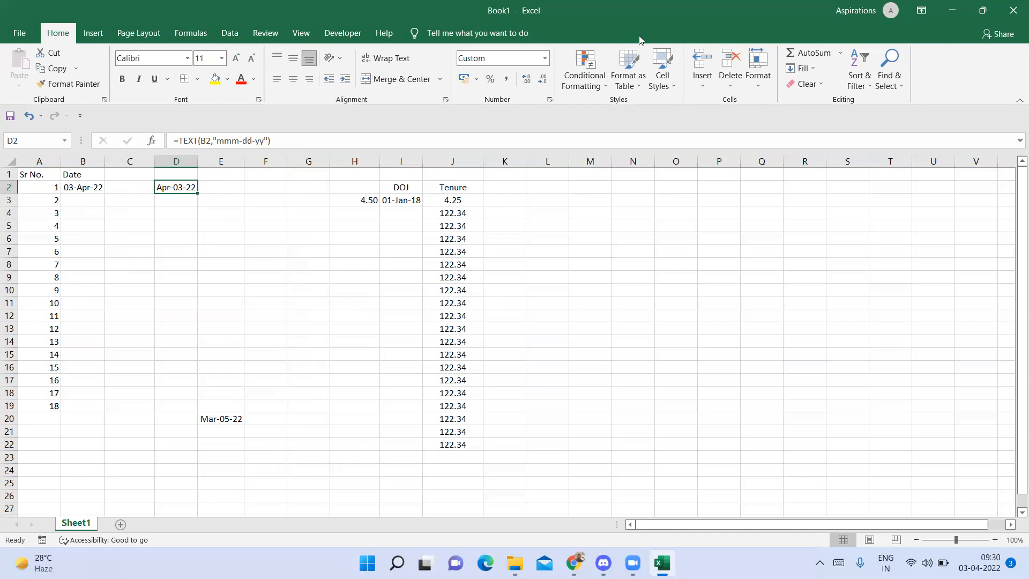
pyautogui.click(891, 6)
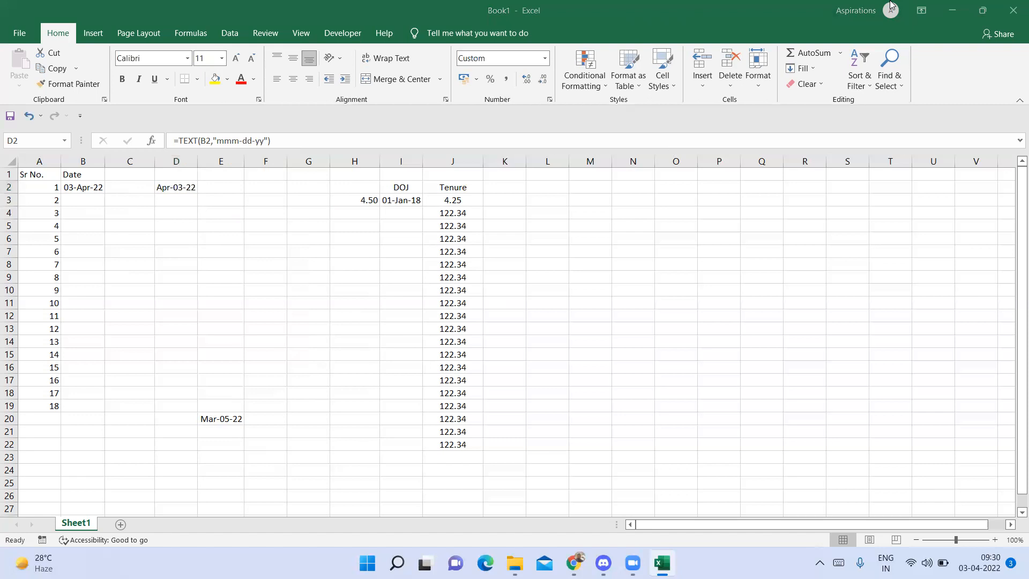